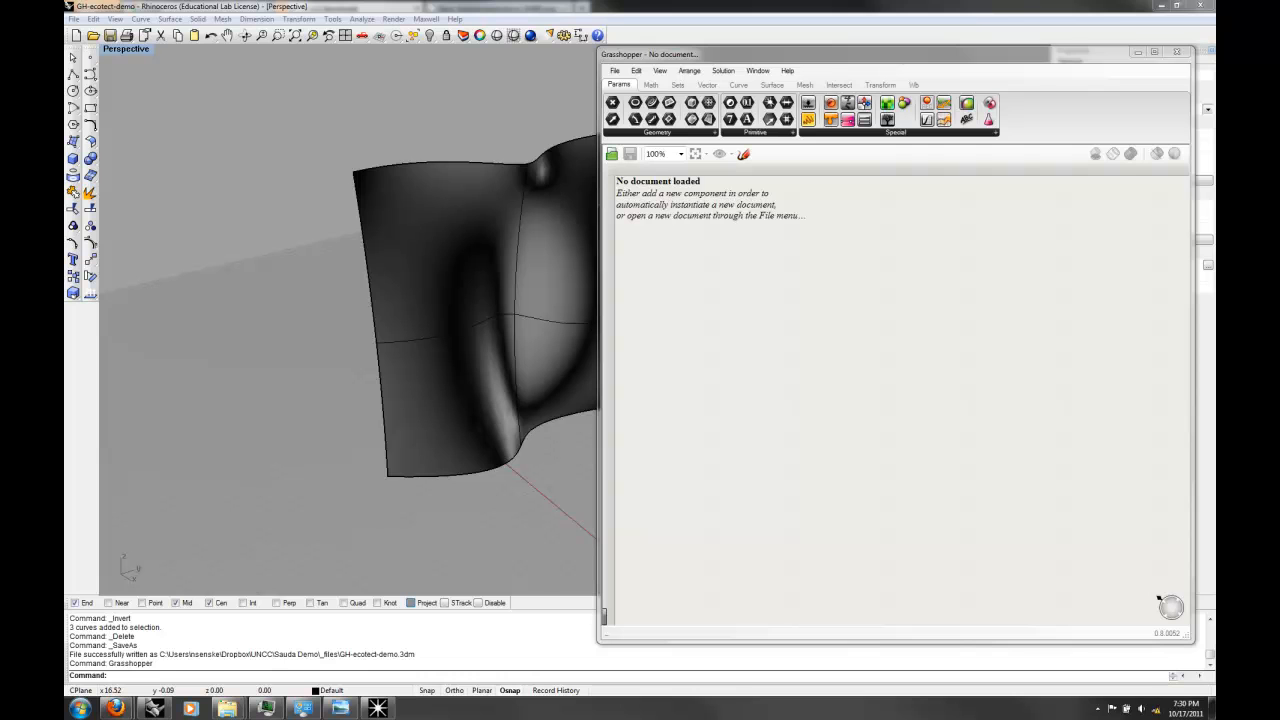
# Step: Switch to Firefox to view the UTO downloads page with the geco versions for Grasshopper, and return to Rhino
pyautogui.click(120, 711)
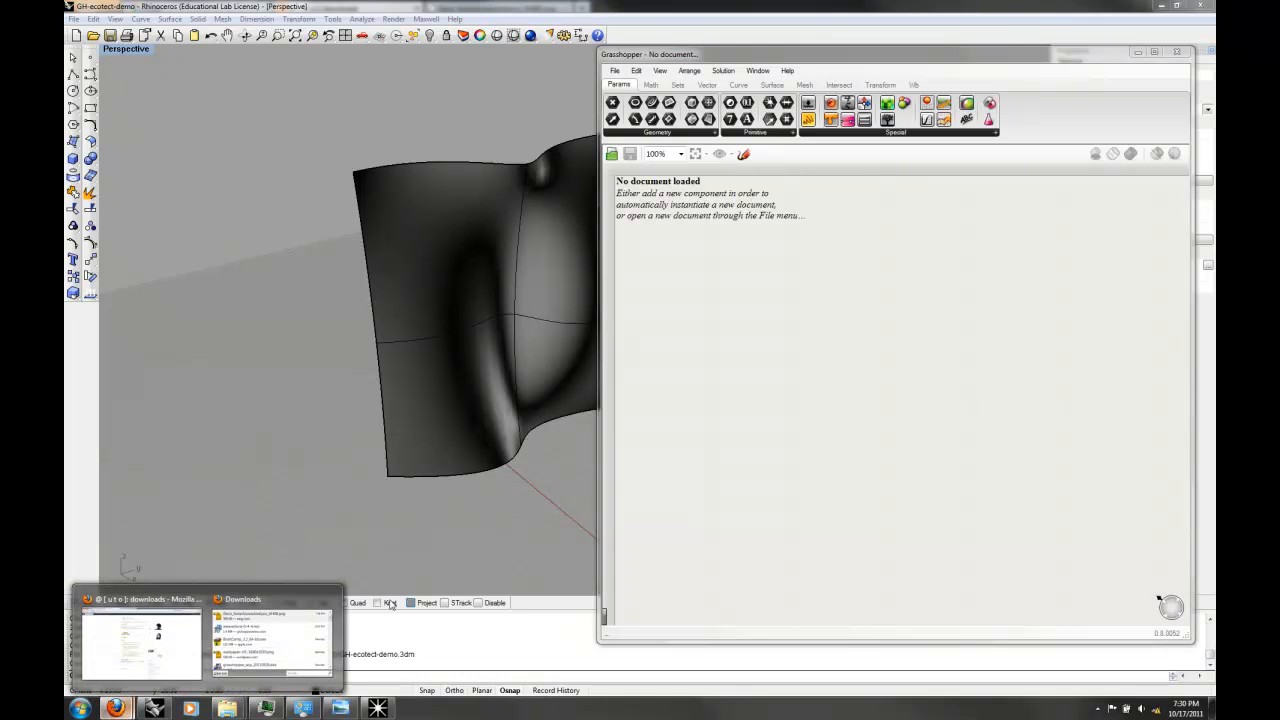
pyautogui.click(140, 640)
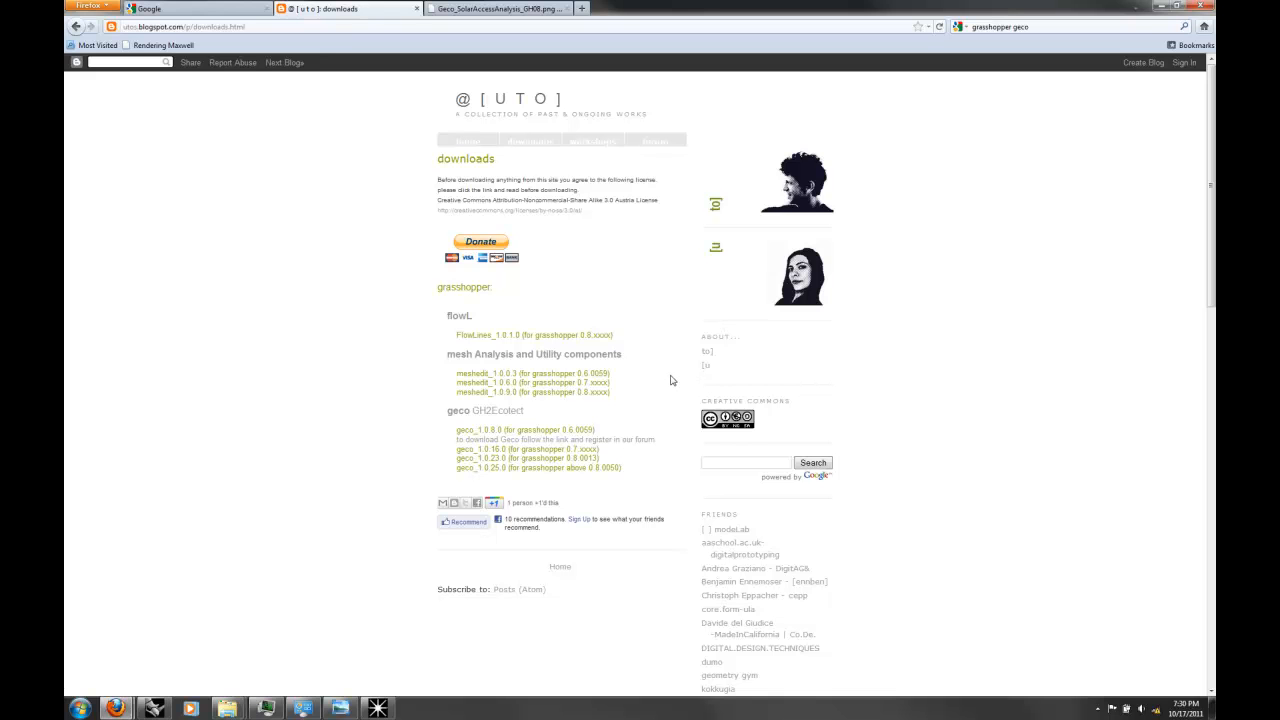
pyautogui.click(158, 708)
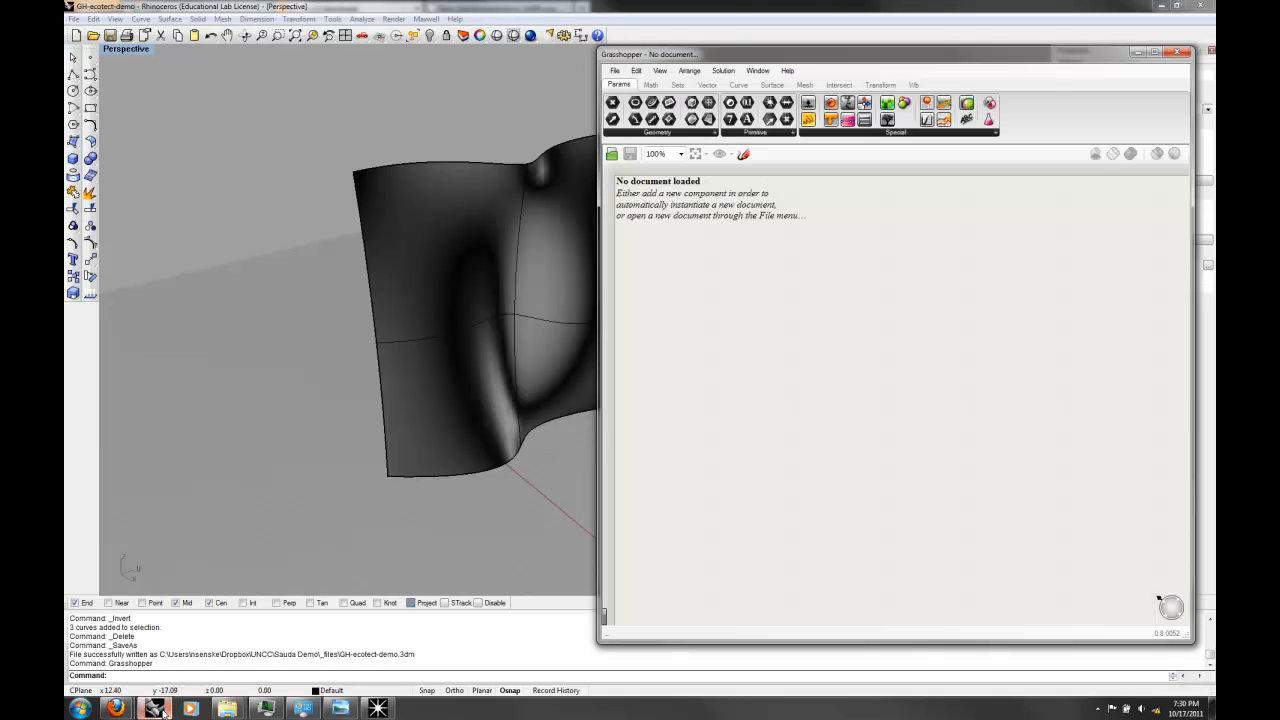
# Step: Collapse the Grasshopper window and examine the whole curved surface in the Perspective view
pyautogui.click(529, 112)
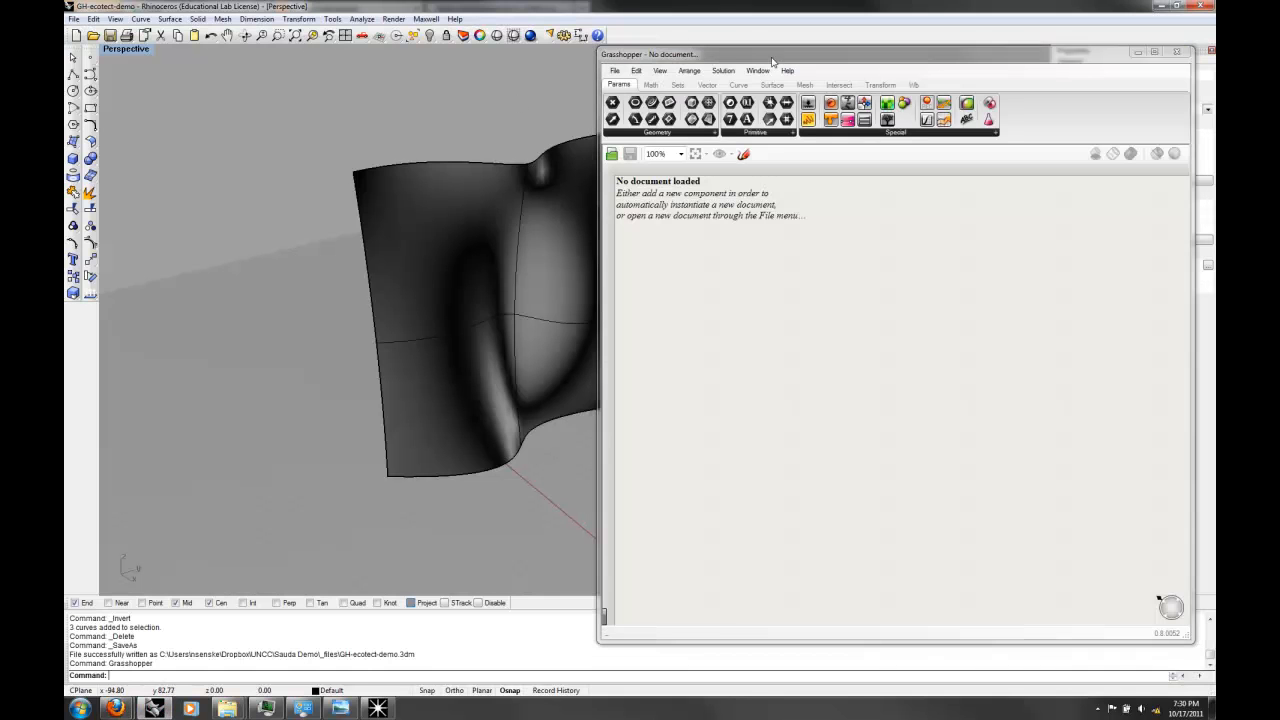
pyautogui.click(1137, 51)
pyautogui.moveTo(503, 289)
pyautogui.mouseDown(button='right')
pyautogui.moveTo(280, 240)
pyautogui.moveTo(310, 220)
pyautogui.moveTo(500, 325)
pyautogui.moveTo(503, 288)
pyautogui.mouseUp(button='right')
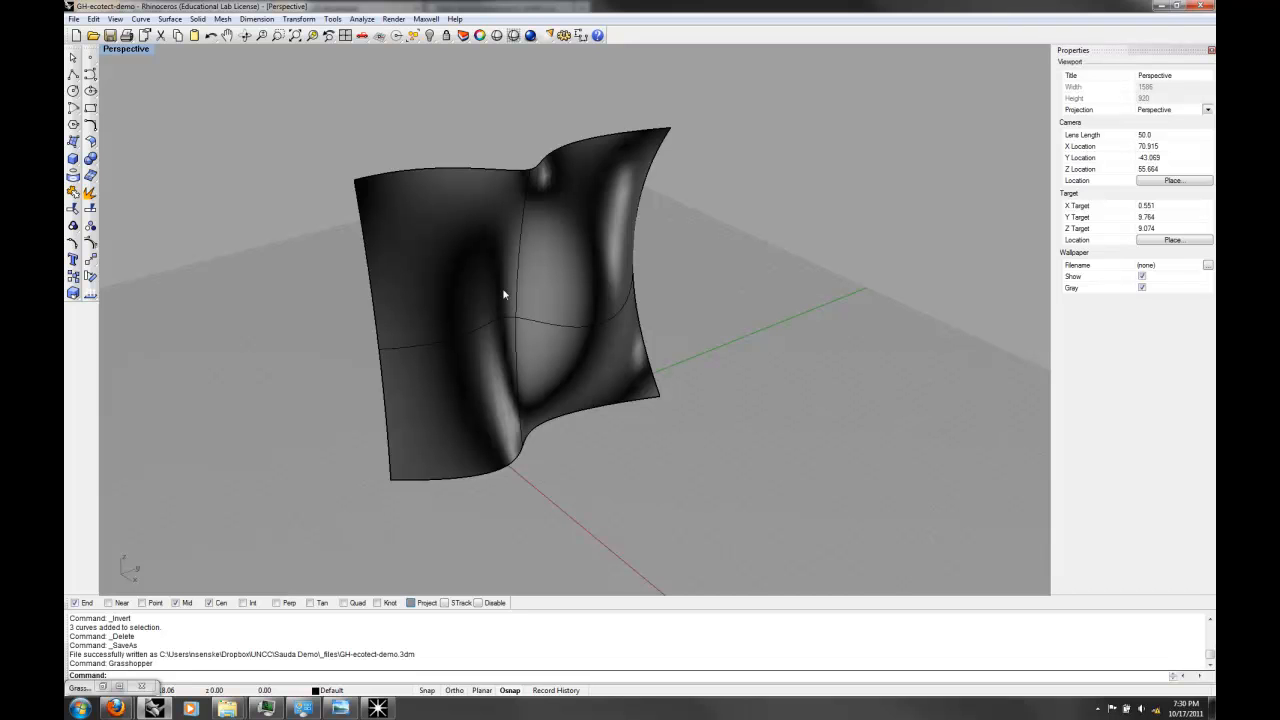
pyautogui.moveTo(504, 295)
pyautogui.mouseDown(button='right')
pyautogui.moveTo(560, 290)
pyautogui.moveTo(480, 300)
pyautogui.moveTo(514, 306)
pyautogui.moveTo(737, 254)
pyautogui.moveTo(491, 266)
pyautogui.moveTo(505, 272)
pyautogui.mouseUp(button='right')
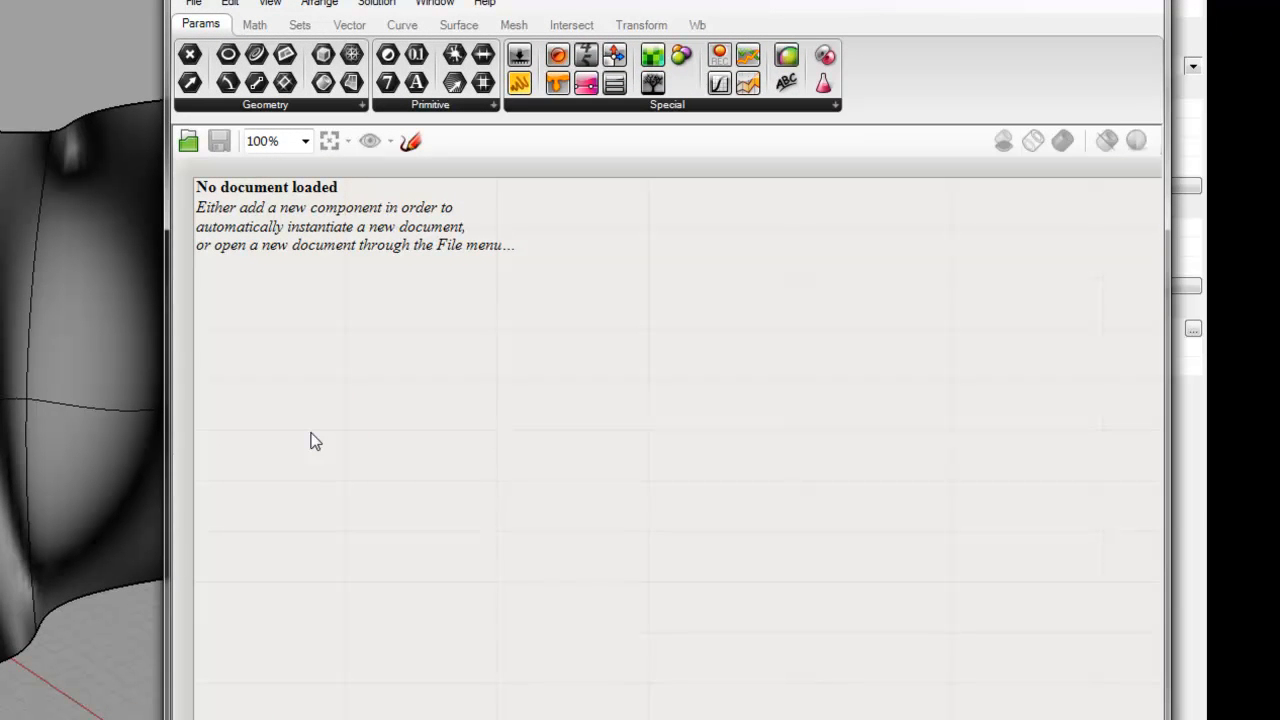
pyautogui.doubleClick(336, 506)
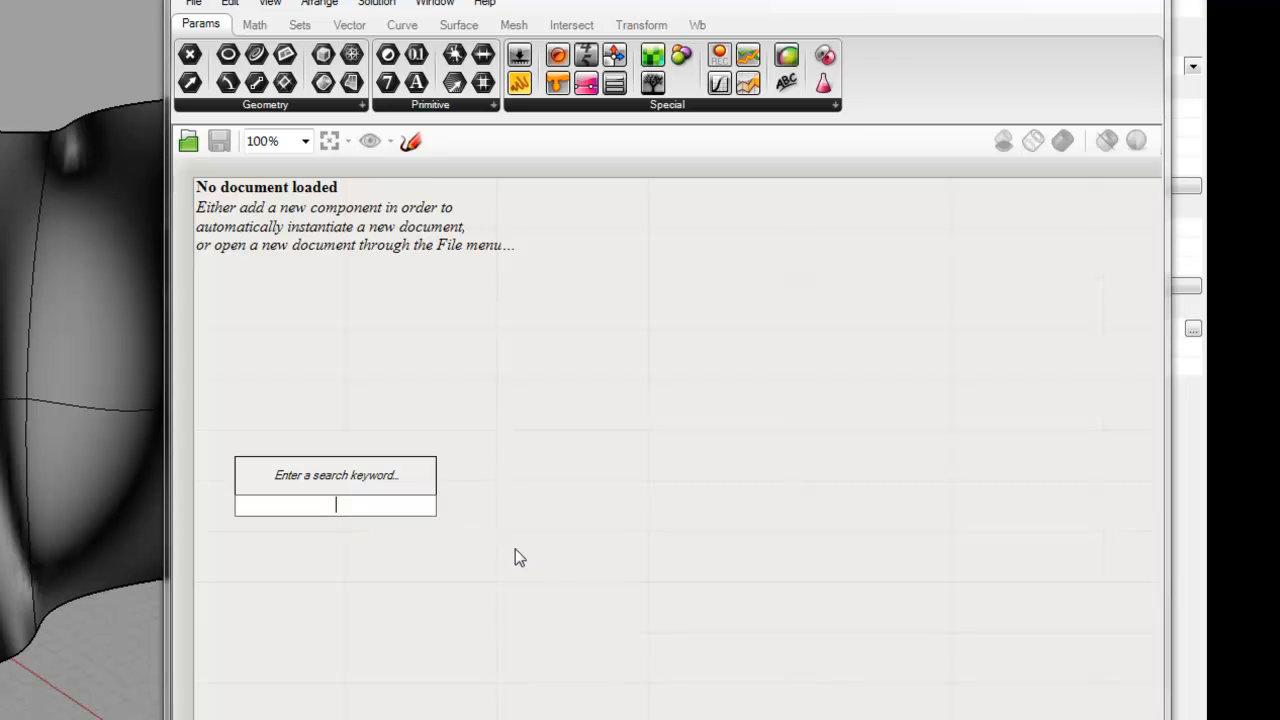
pyautogui.write('surf')
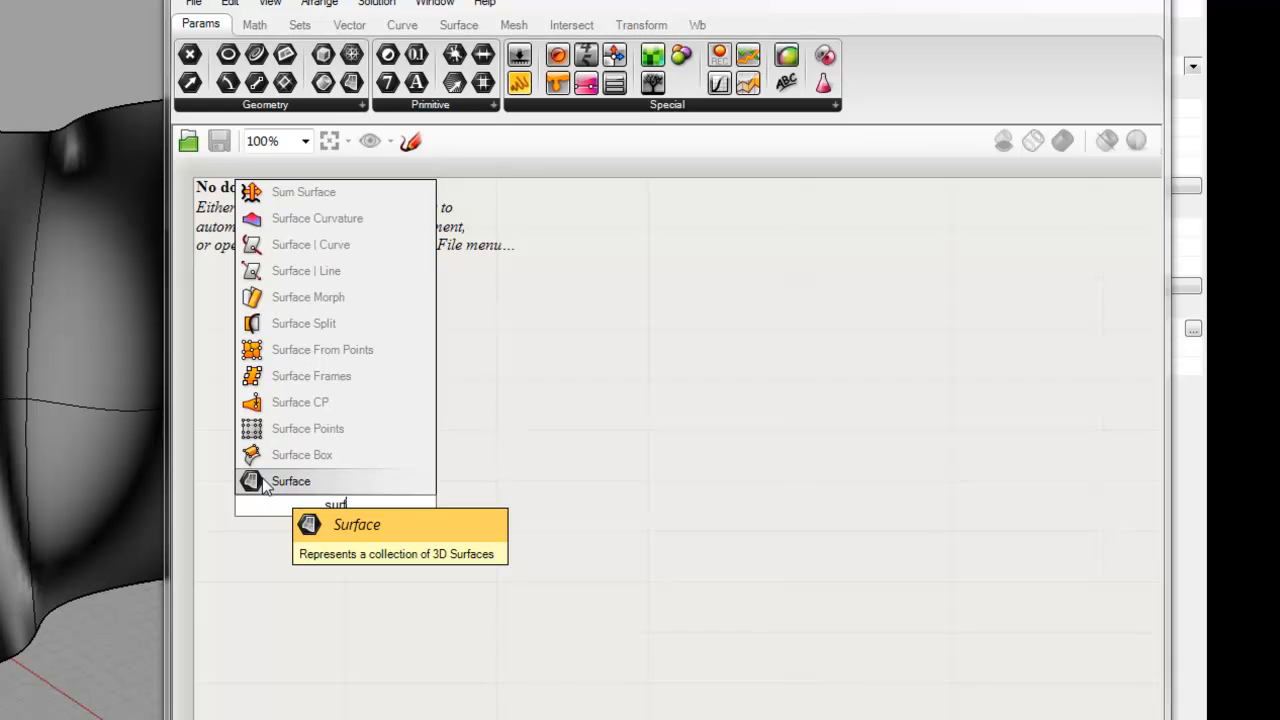
pyautogui.click(508, 560)
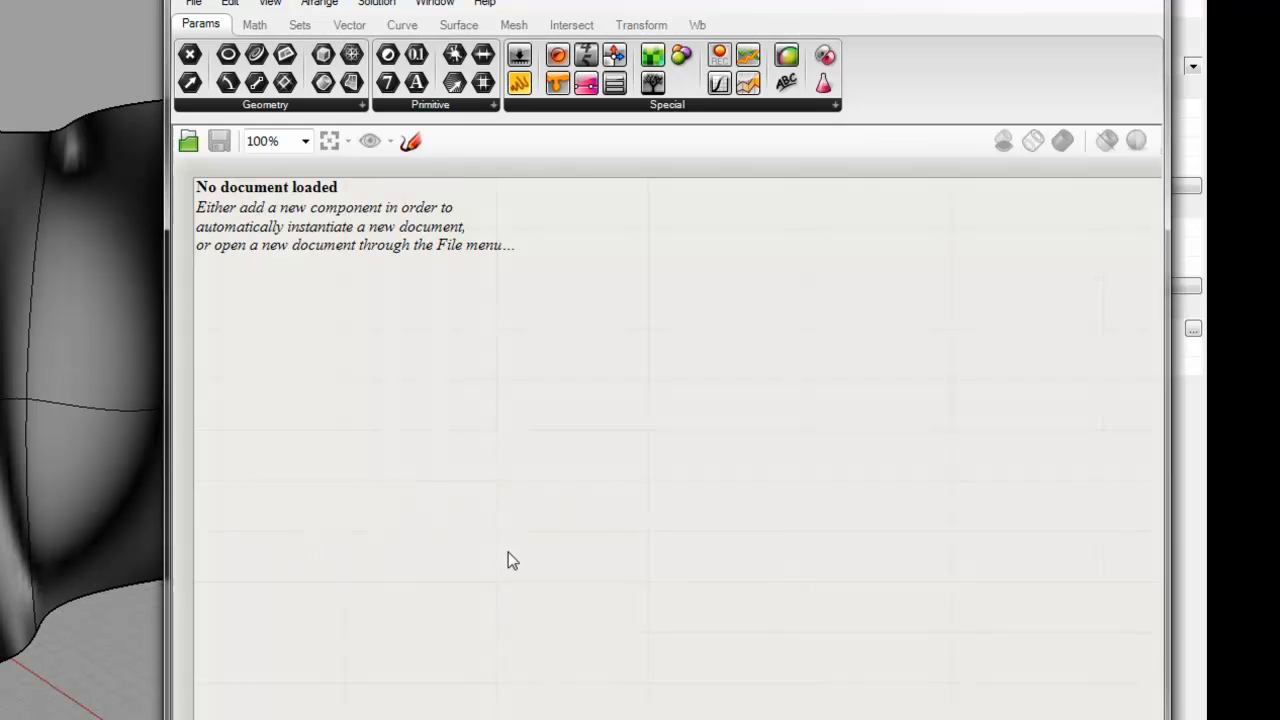
# Step: Add a Surface parameter to the empty Grasshopper canvas
pyautogui.doubleClick(348, 453)
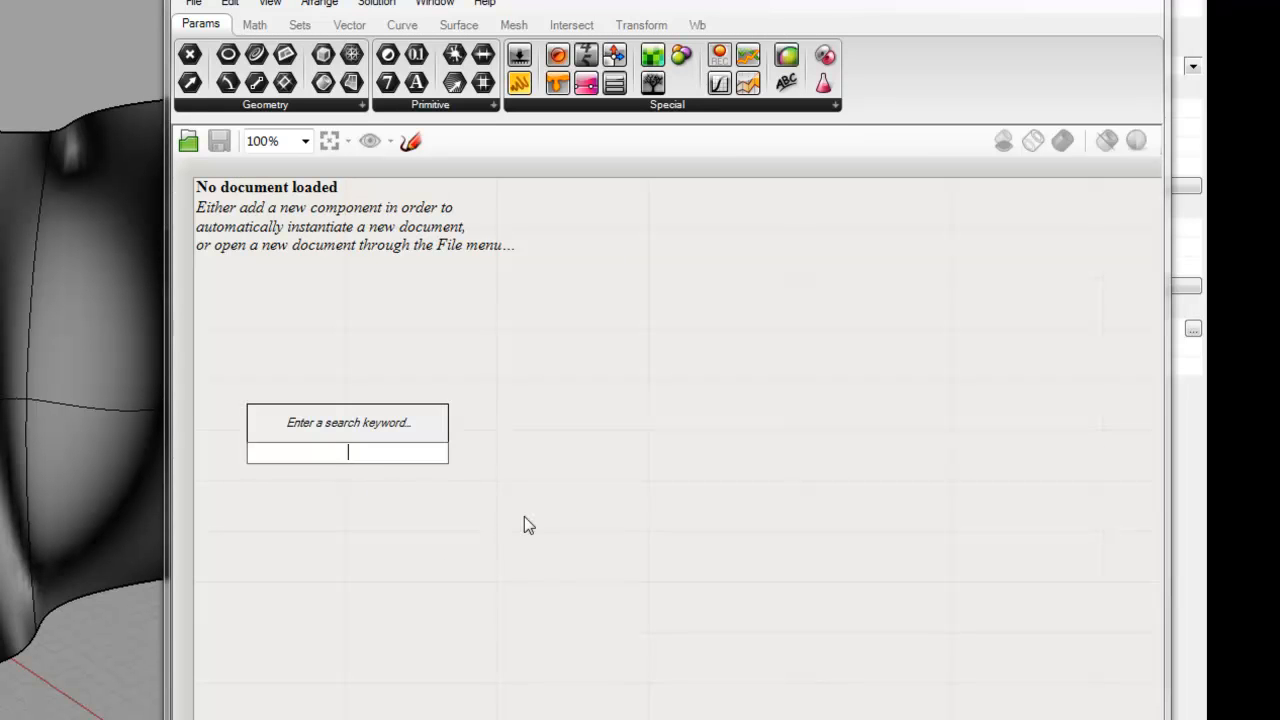
pyautogui.write('sur')
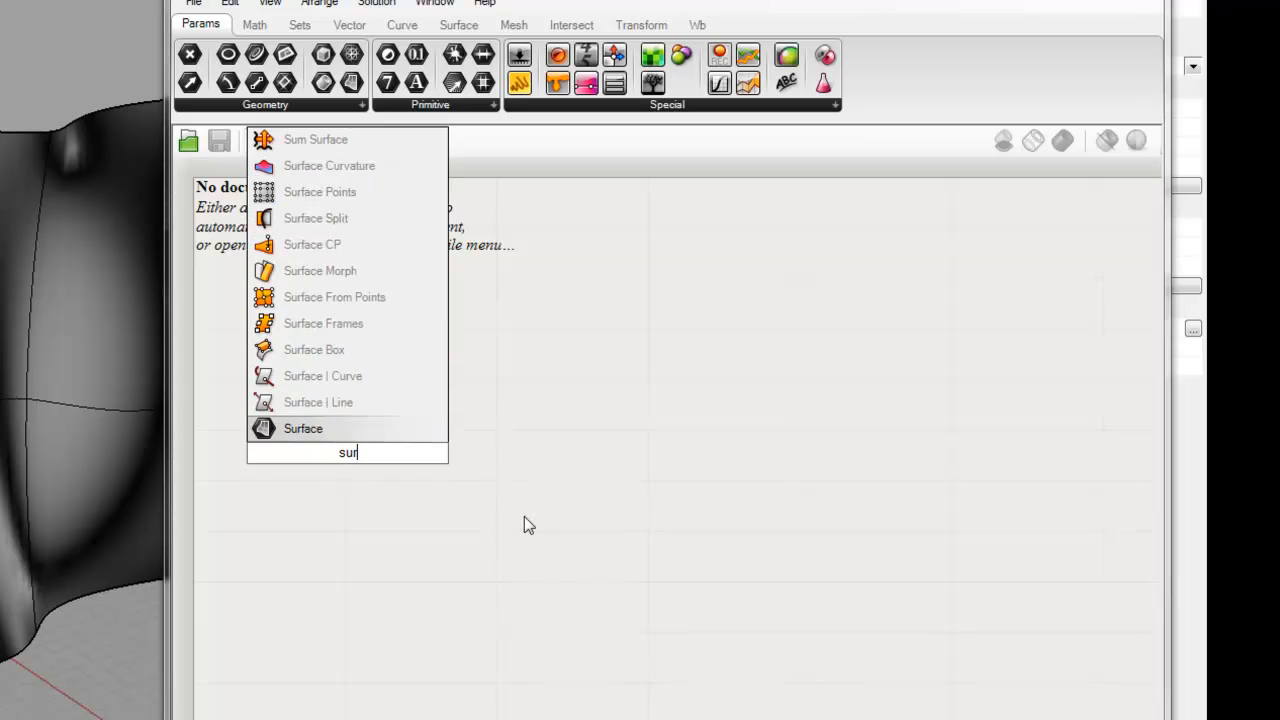
pyautogui.click(320, 428)
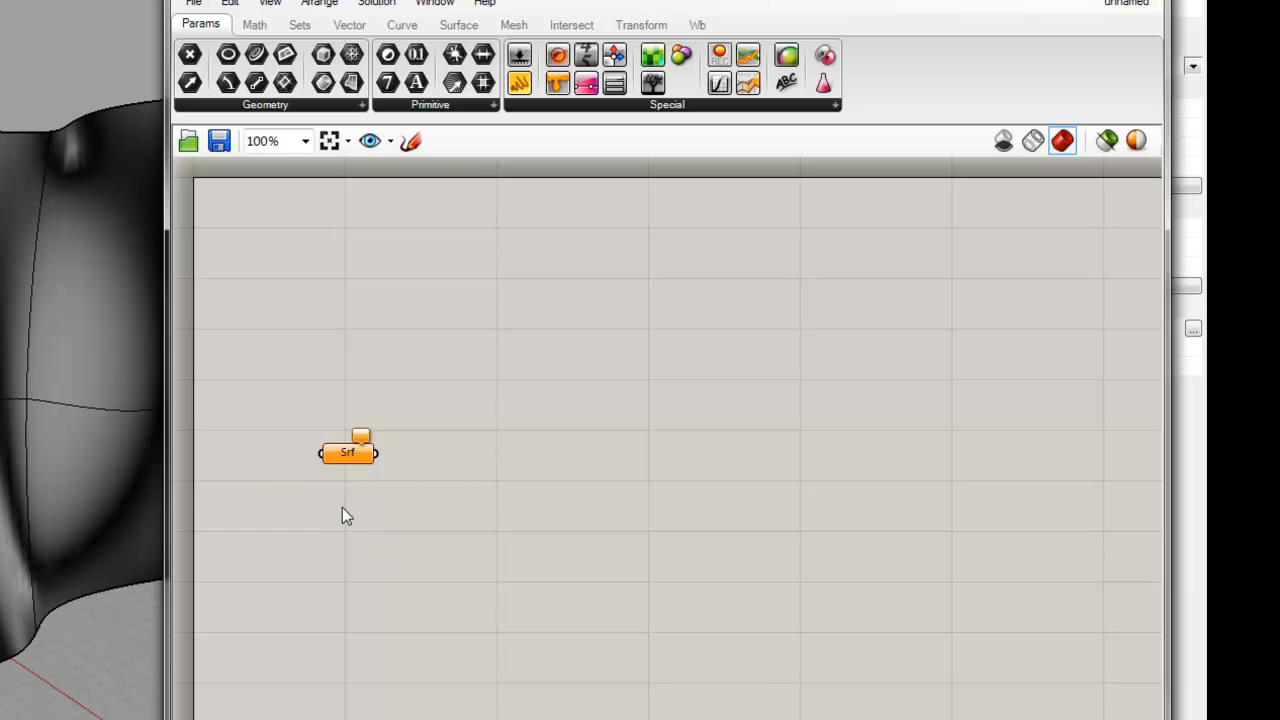
# Step: Reference the curved Rhino surface as the single surface of the Srf parameter
pyautogui.click(352, 456)
pyautogui.rightClick(358, 460)
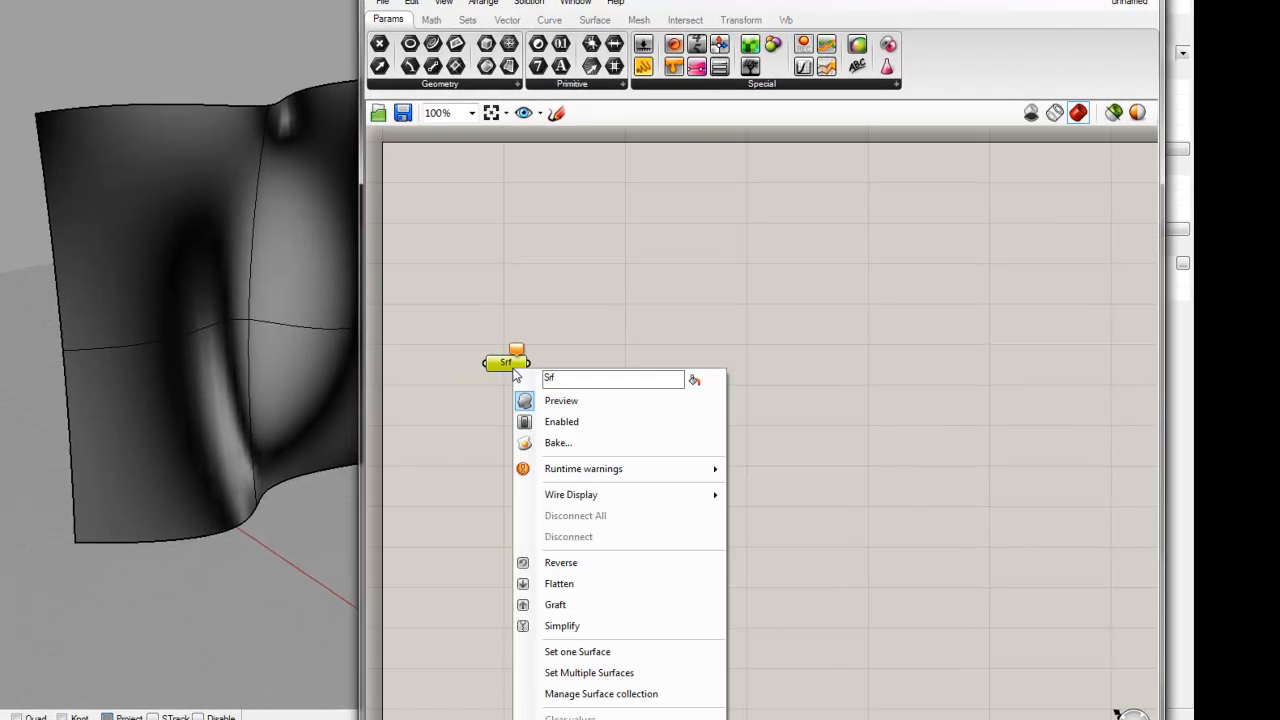
pyautogui.click(577, 651)
pyautogui.click(198, 408)
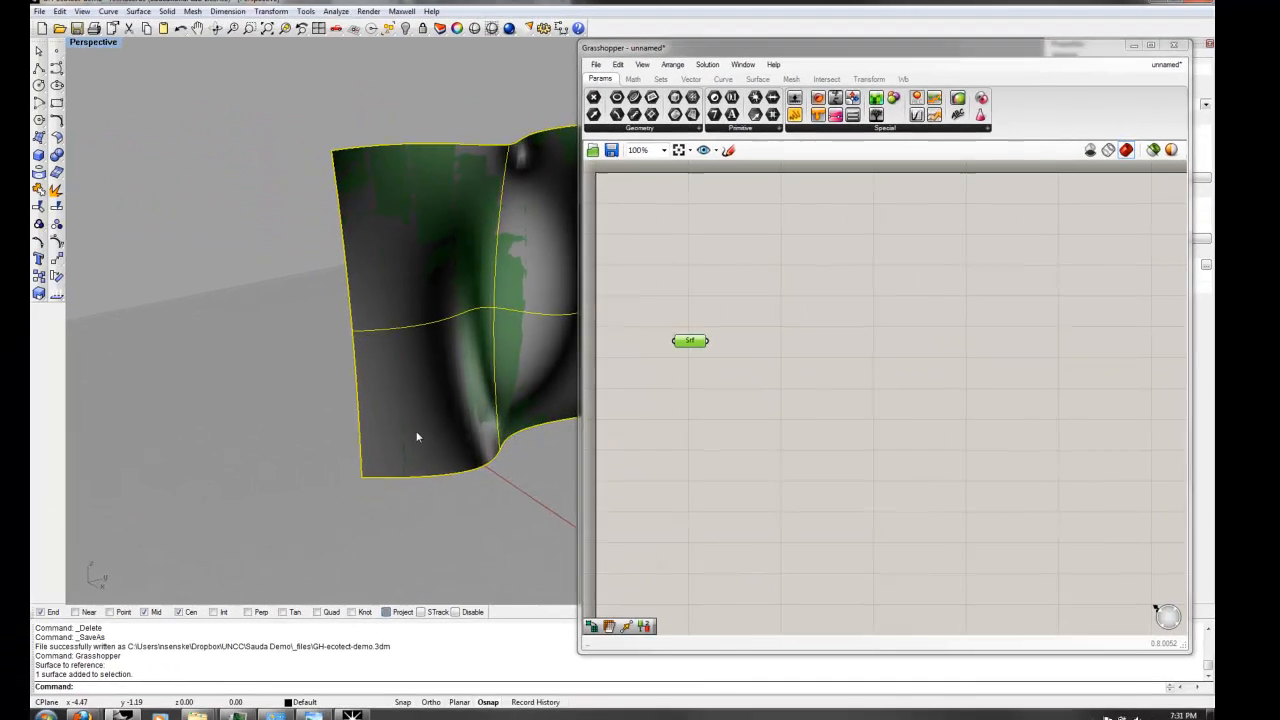
# Step: Hide the original Rhino surface so that only the Grasshopper preview is displayed
pyautogui.write('Hide')
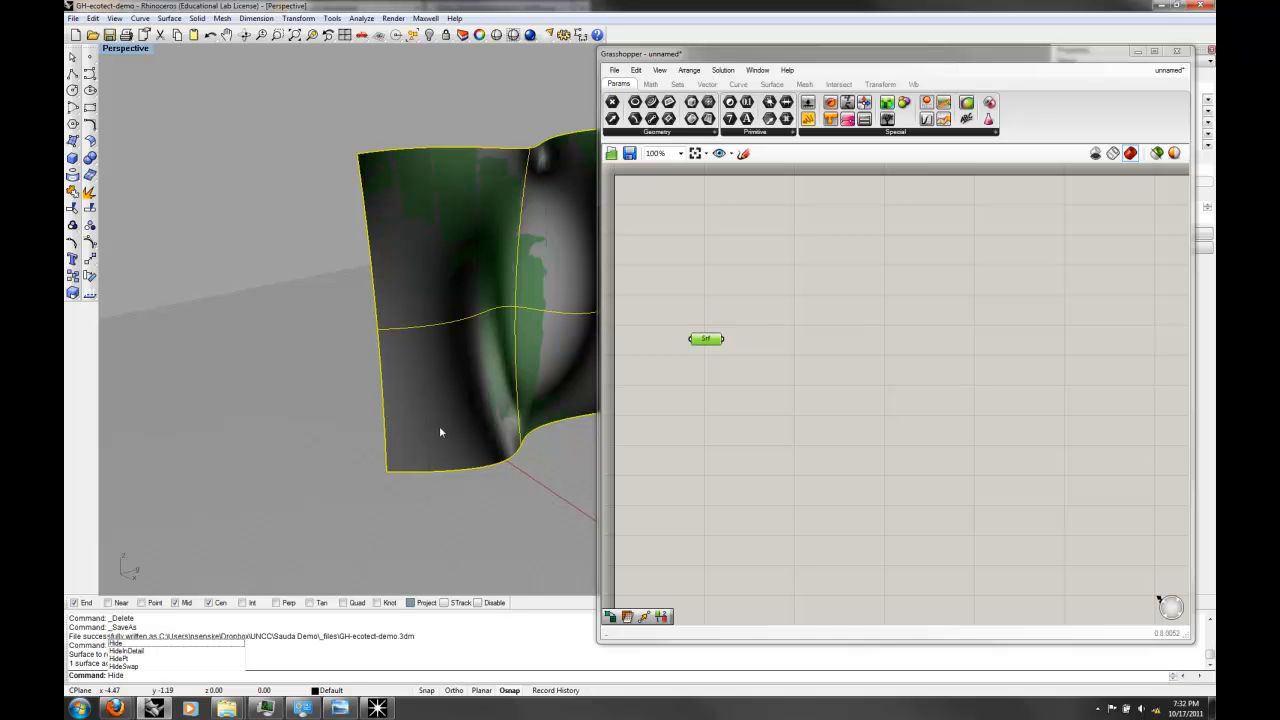
pyautogui.press('Return')
pyautogui.moveTo(460, 370); pyautogui.dragTo(372, 338, button='right')
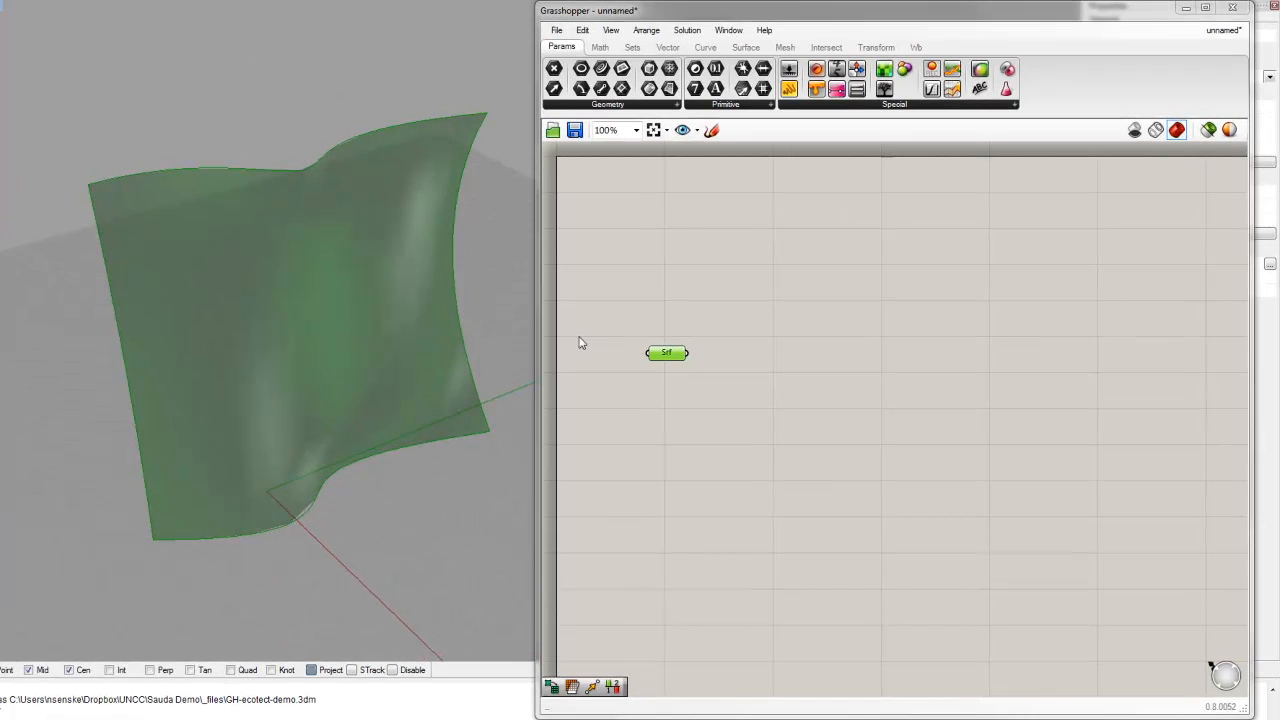
# Step: Add a Mesh Surface component beside the Srf parameter and connect Srf to its S input
pyautogui.click(775, 460)
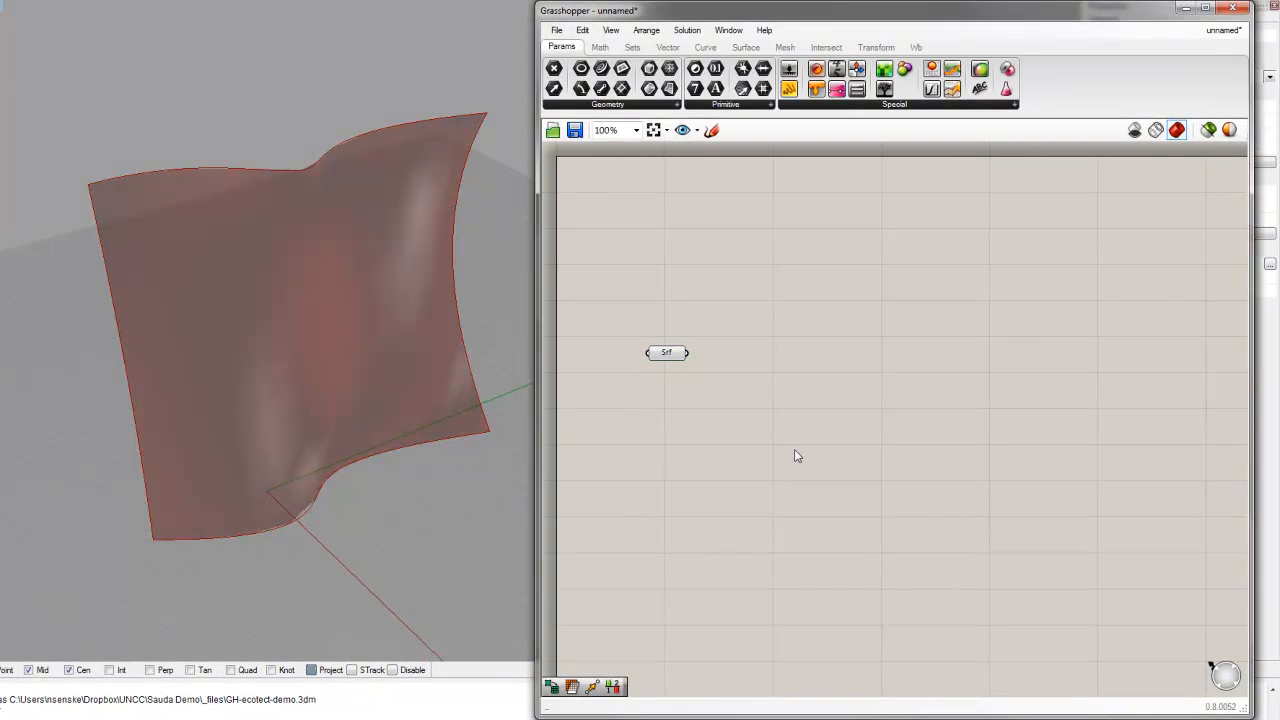
pyautogui.doubleClick(765, 398)
pyautogui.write('mesh')
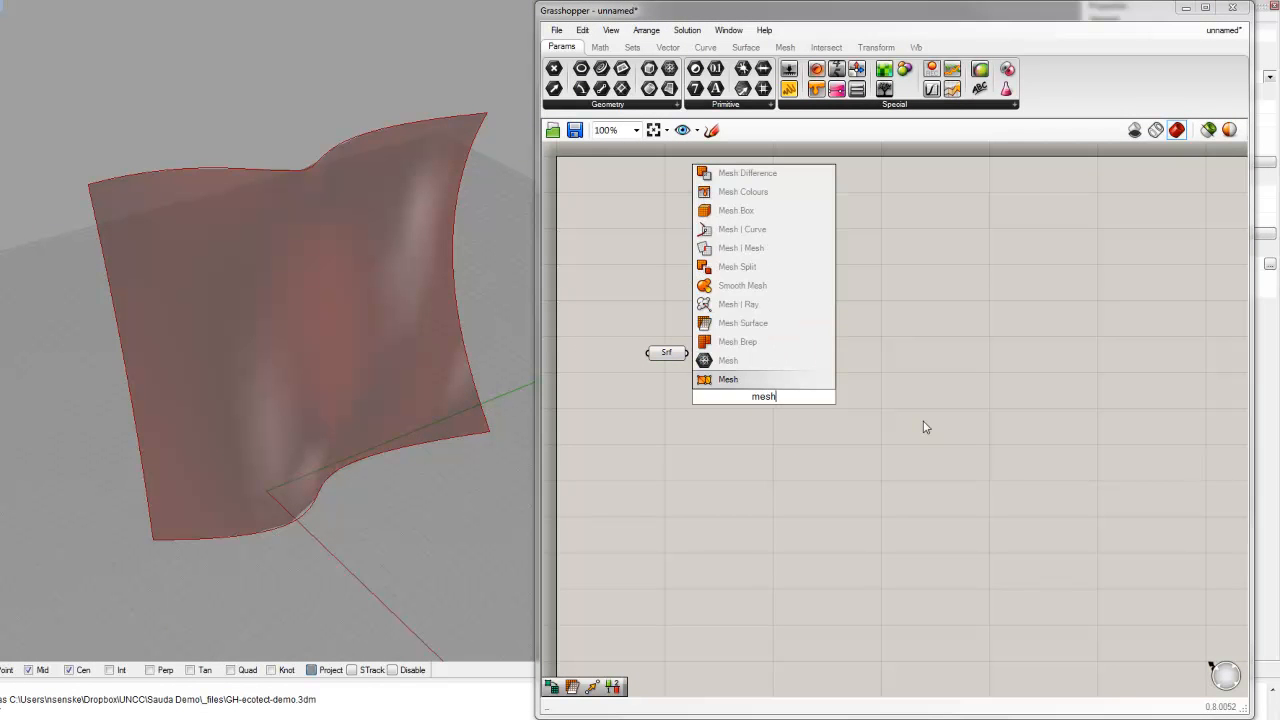
pyautogui.click(742, 324)
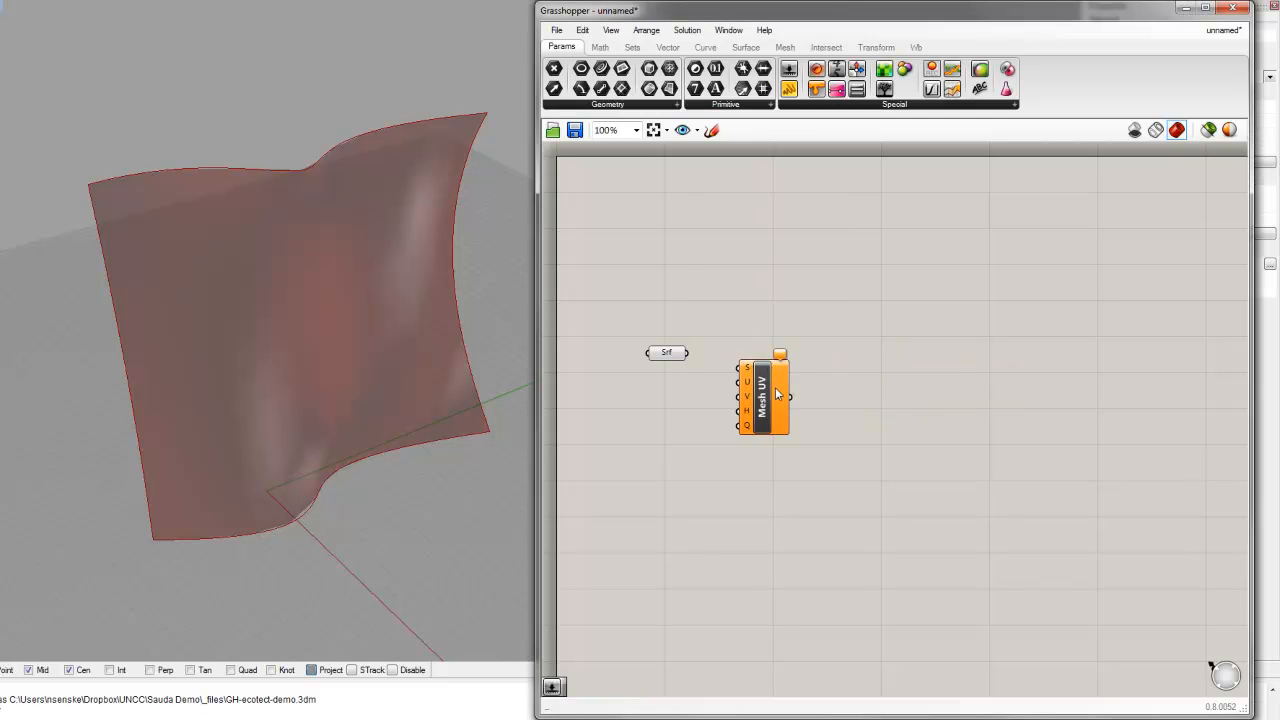
pyautogui.moveTo(687, 353); pyautogui.dragTo(772, 371)
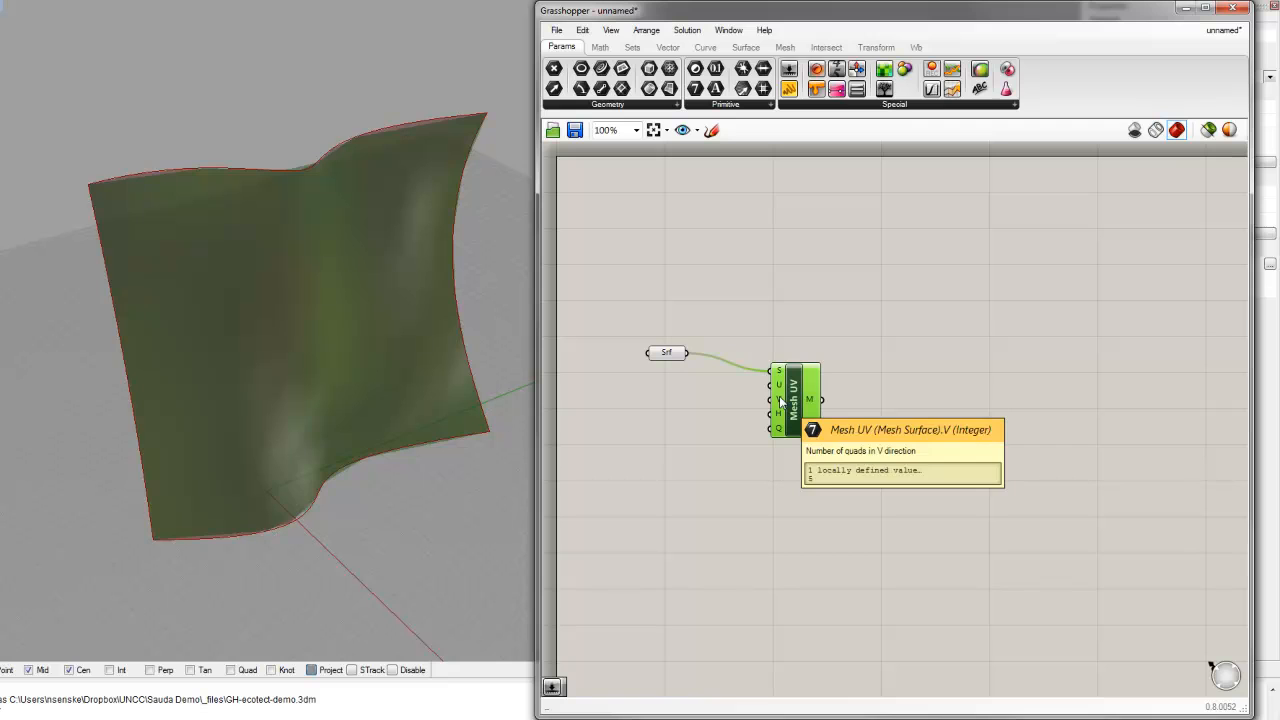
# Step: Add a Number Slider to the canvas below the Srf parameter
pyautogui.doubleClick(631, 450)
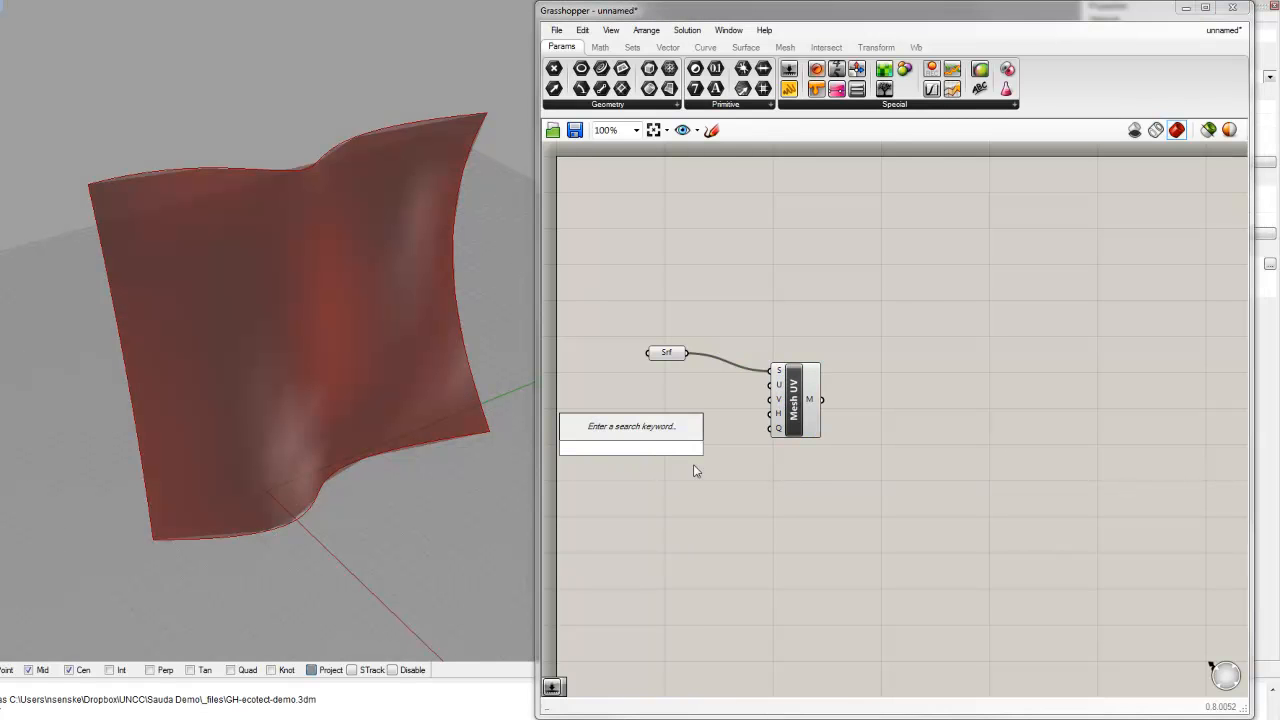
pyautogui.write('slider')
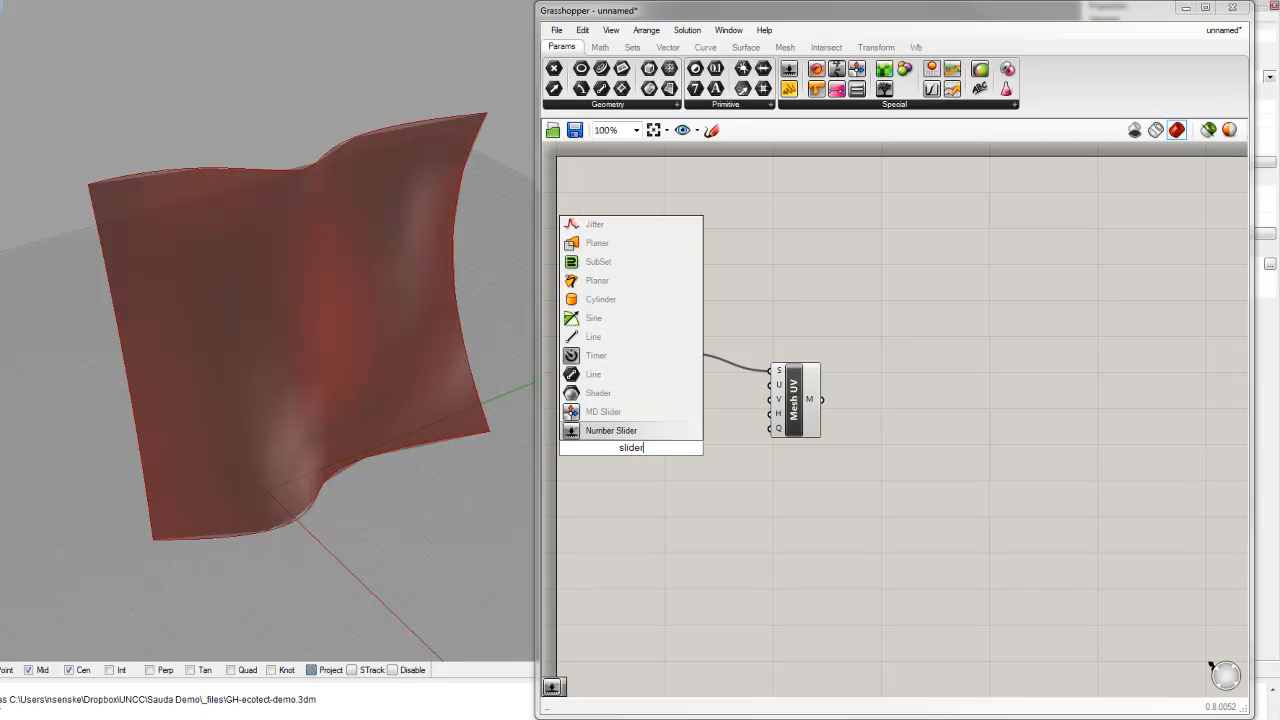
pyautogui.click(651, 434)
# Step: Configure the number slider with 0 decimal digits and a maximum of 20
pyautogui.click(670, 452)
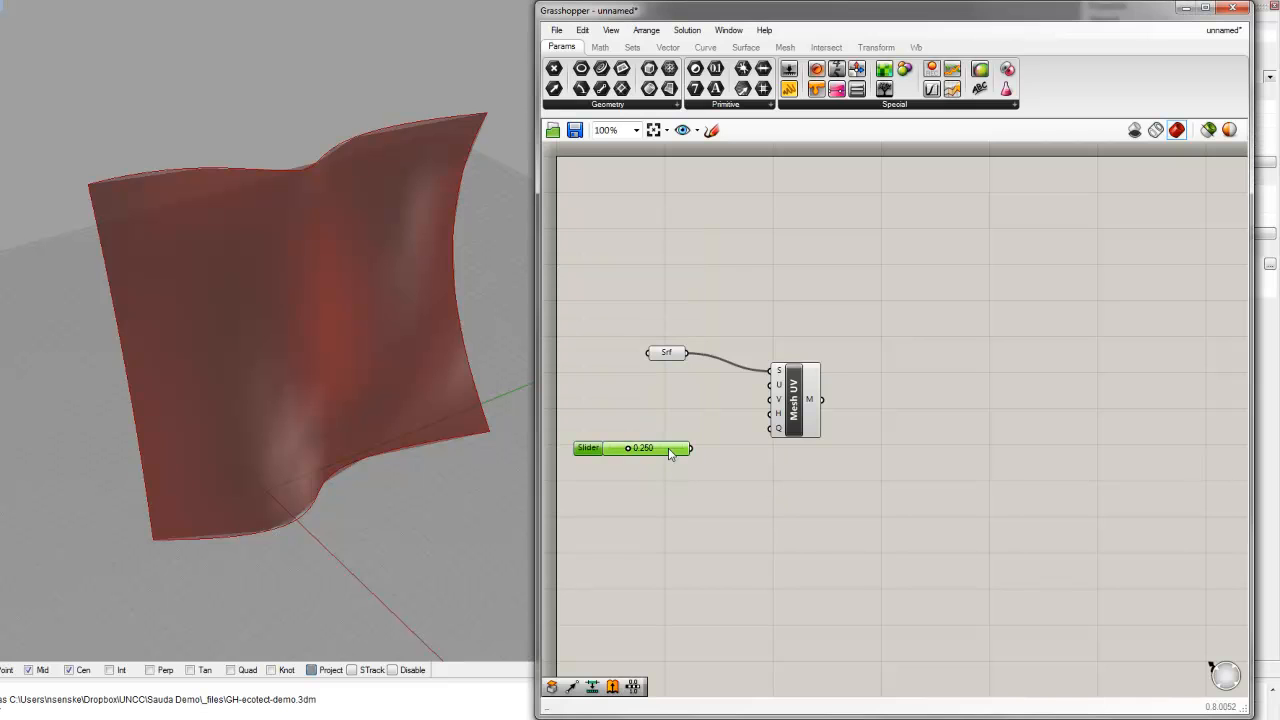
pyautogui.rightClick(670, 452)
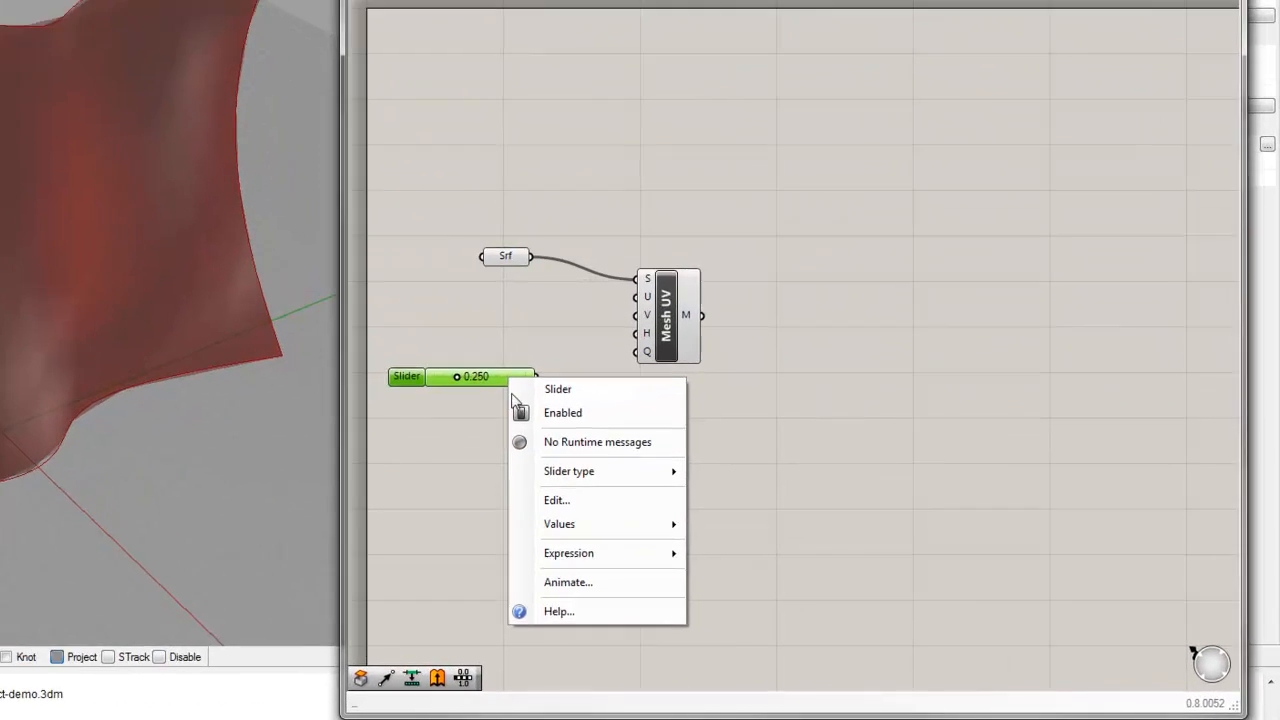
pyautogui.click(730, 547)
pyautogui.moveTo(567, 448); pyautogui.dragTo(497, 448)
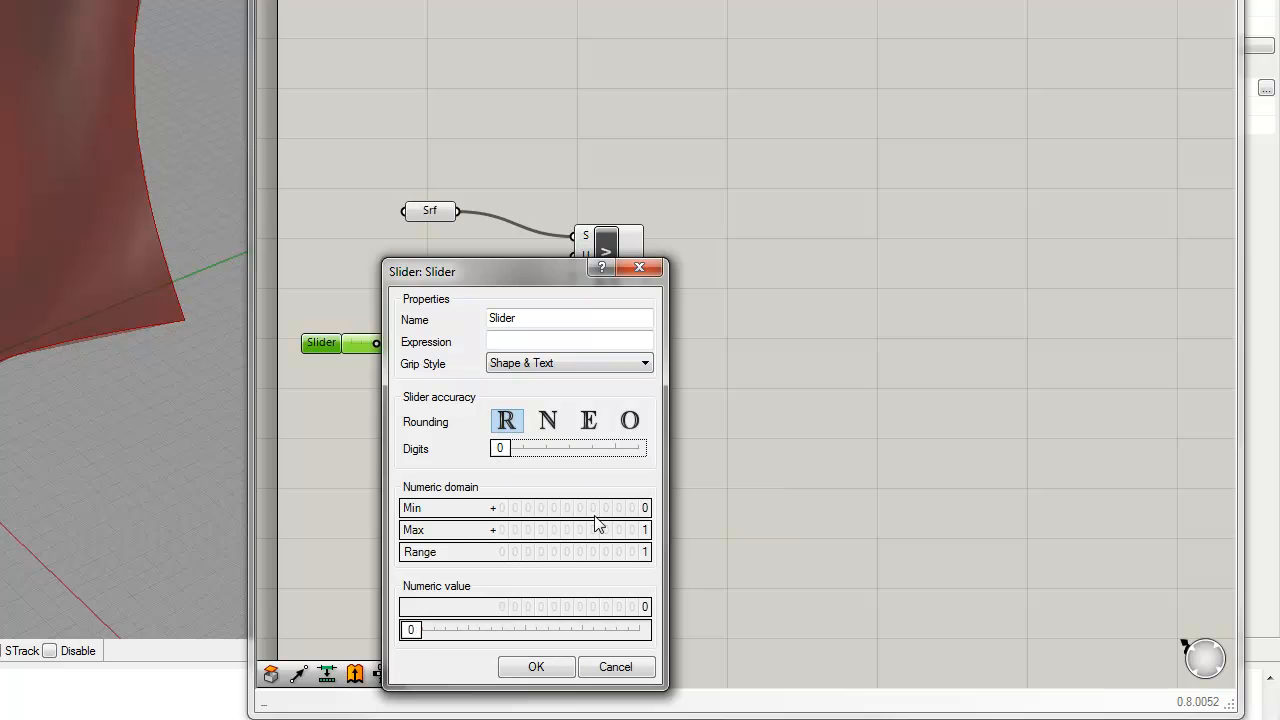
pyautogui.doubleClick(636, 533)
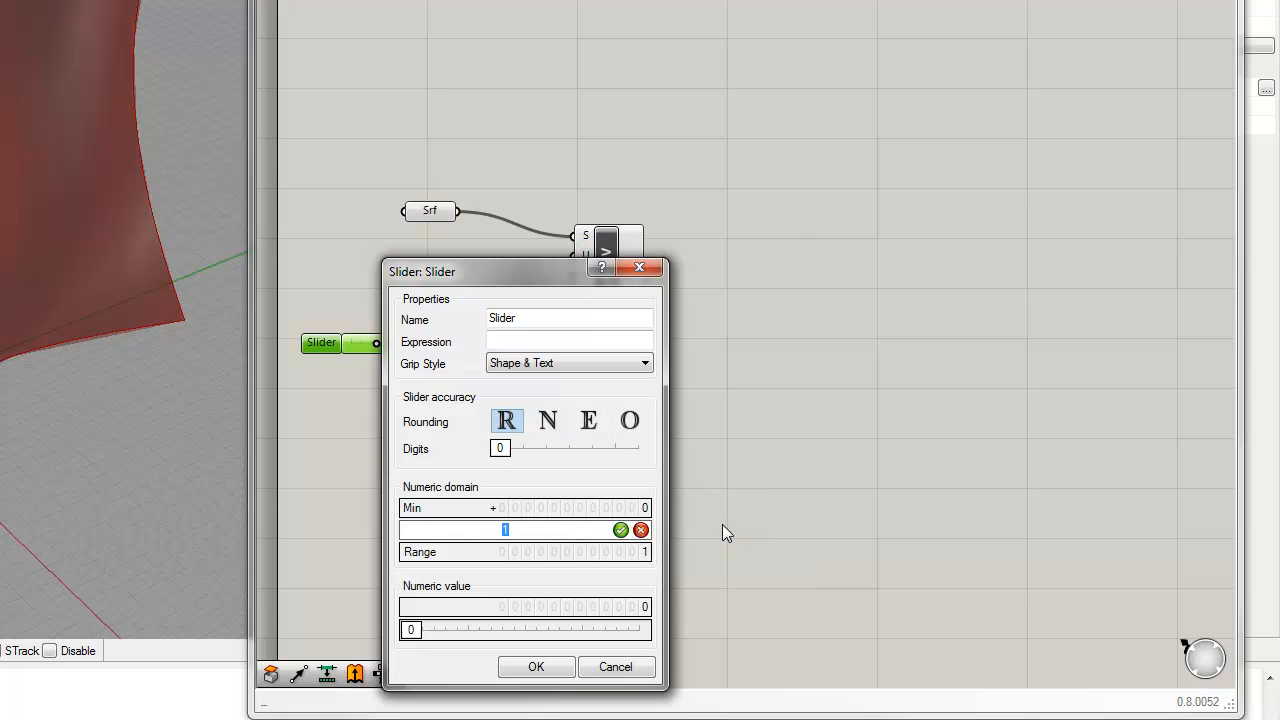
pyautogui.write('20')
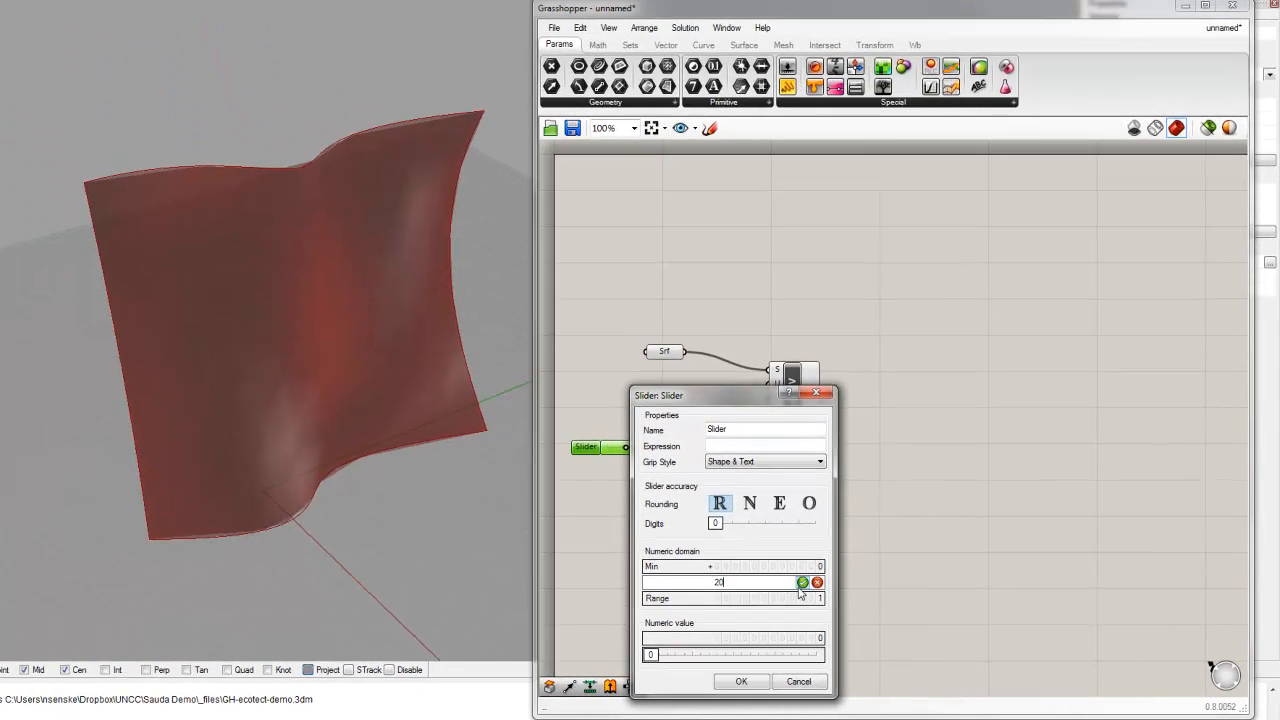
pyautogui.click(802, 582)
pyautogui.click(741, 681)
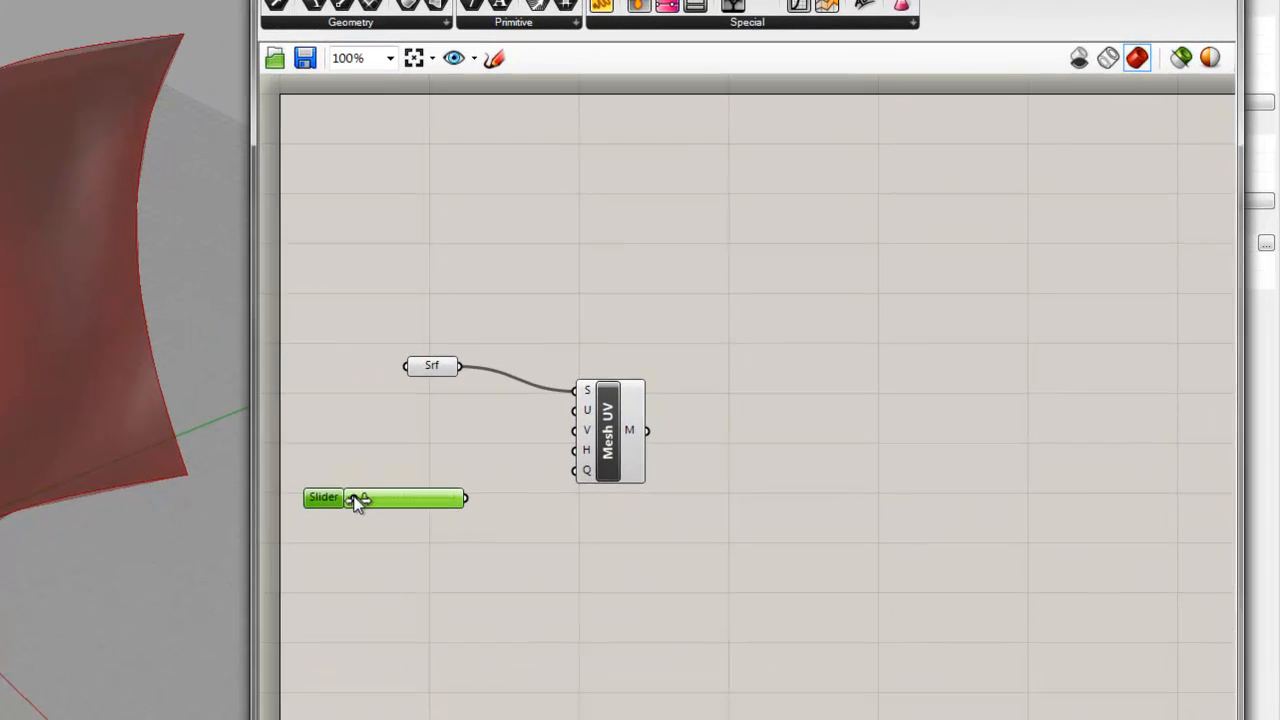
# Step: Set the slider to 8 and connect it to Mesh UV's U input, with a duplicate slider below it feeding the V input
pyautogui.moveTo(377, 498); pyautogui.dragTo(573, 410)
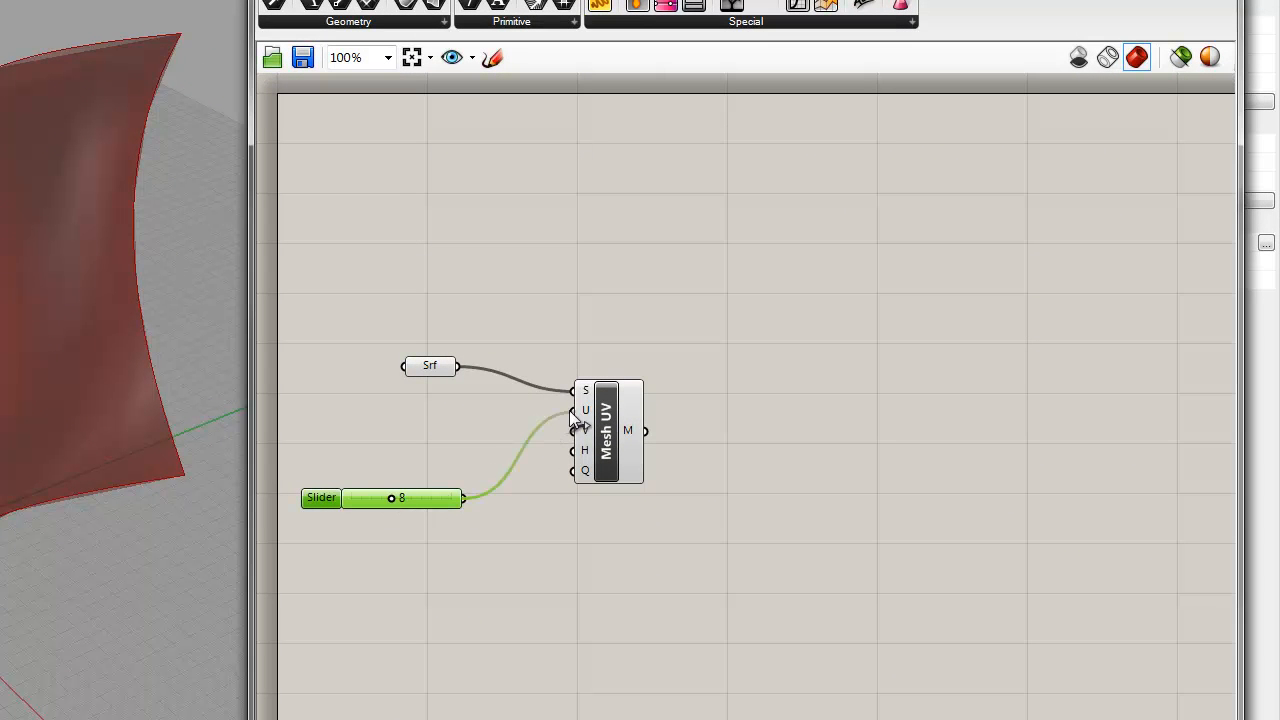
pyautogui.moveTo(438, 499); pyautogui.dragTo(455, 478)
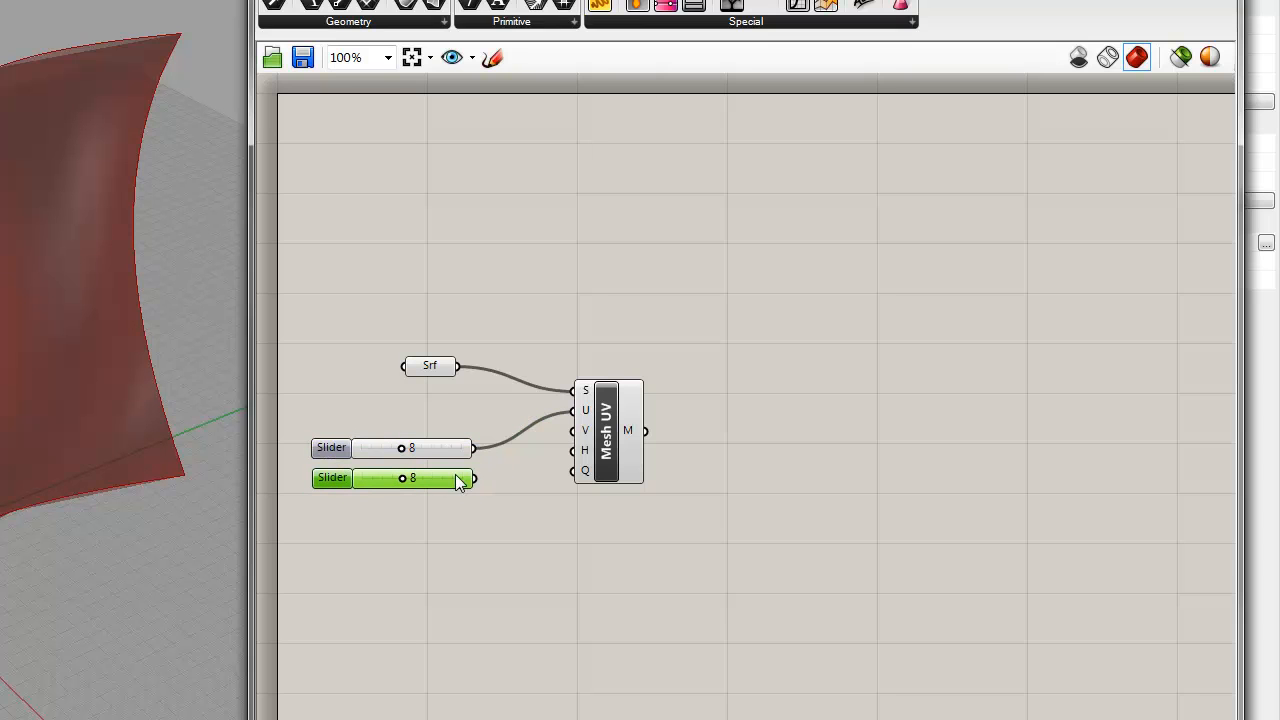
pyautogui.moveTo(540, 441); pyautogui.dragTo(571, 430)
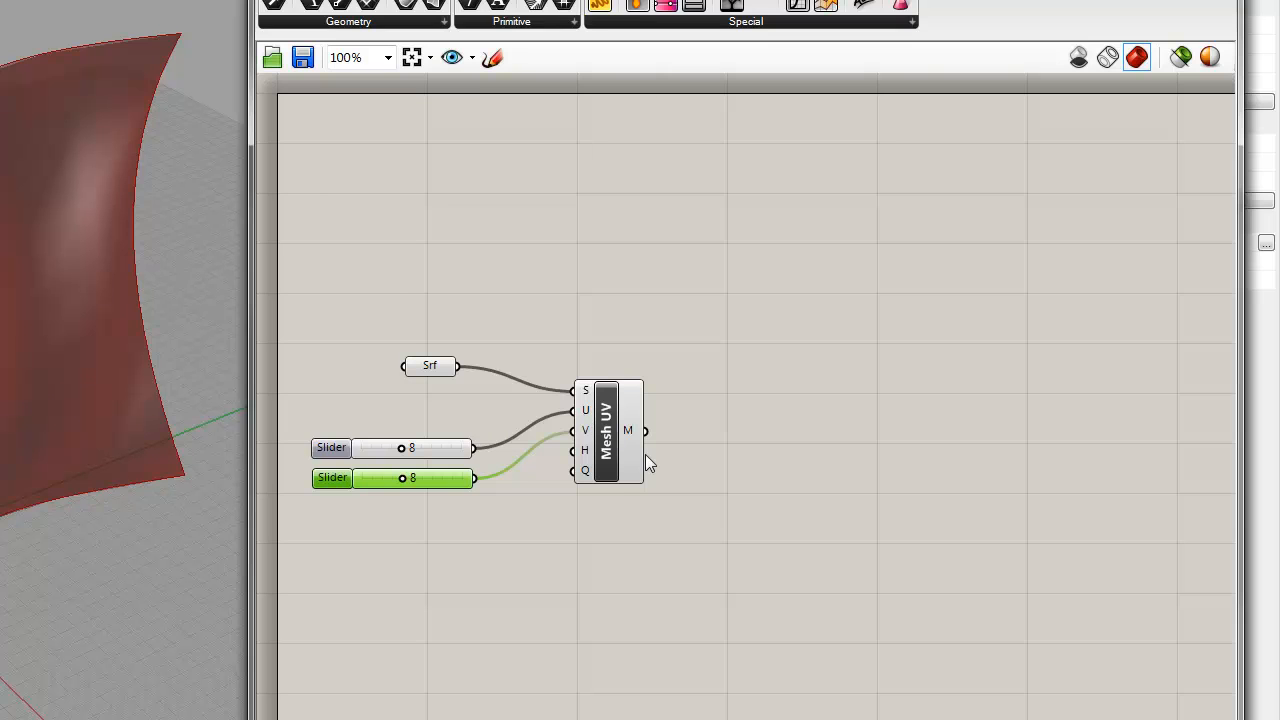
pyautogui.click(787, 453)
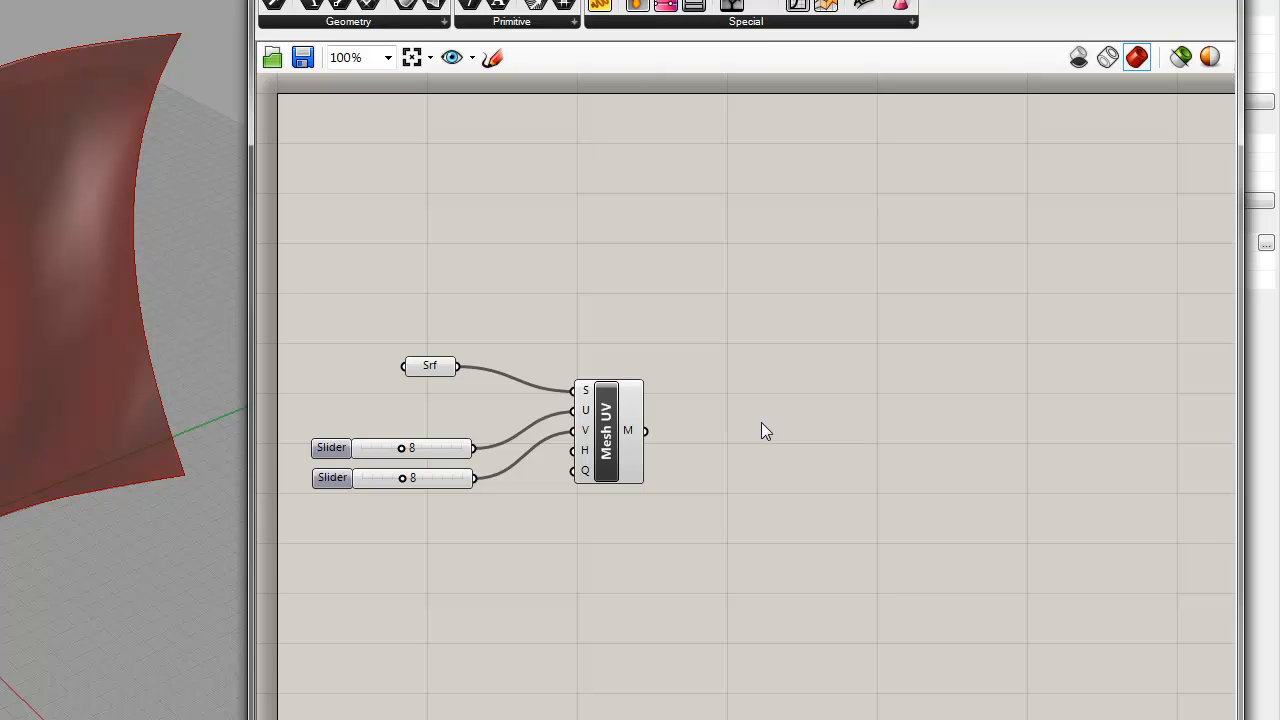
# Step: Add a Mesh edges component after Mesh UV and connect the M output to its M input
pyautogui.doubleClick(738, 323)
pyautogui.write('mesh')
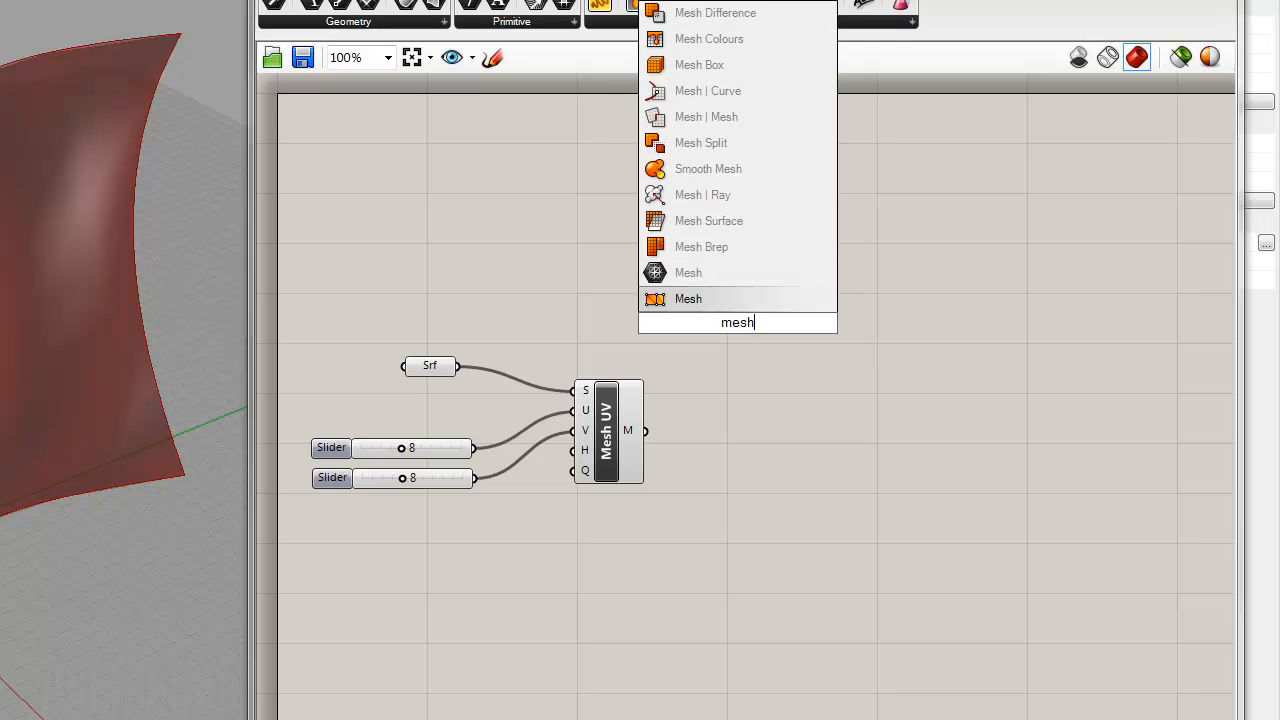
pyautogui.write(' ed')
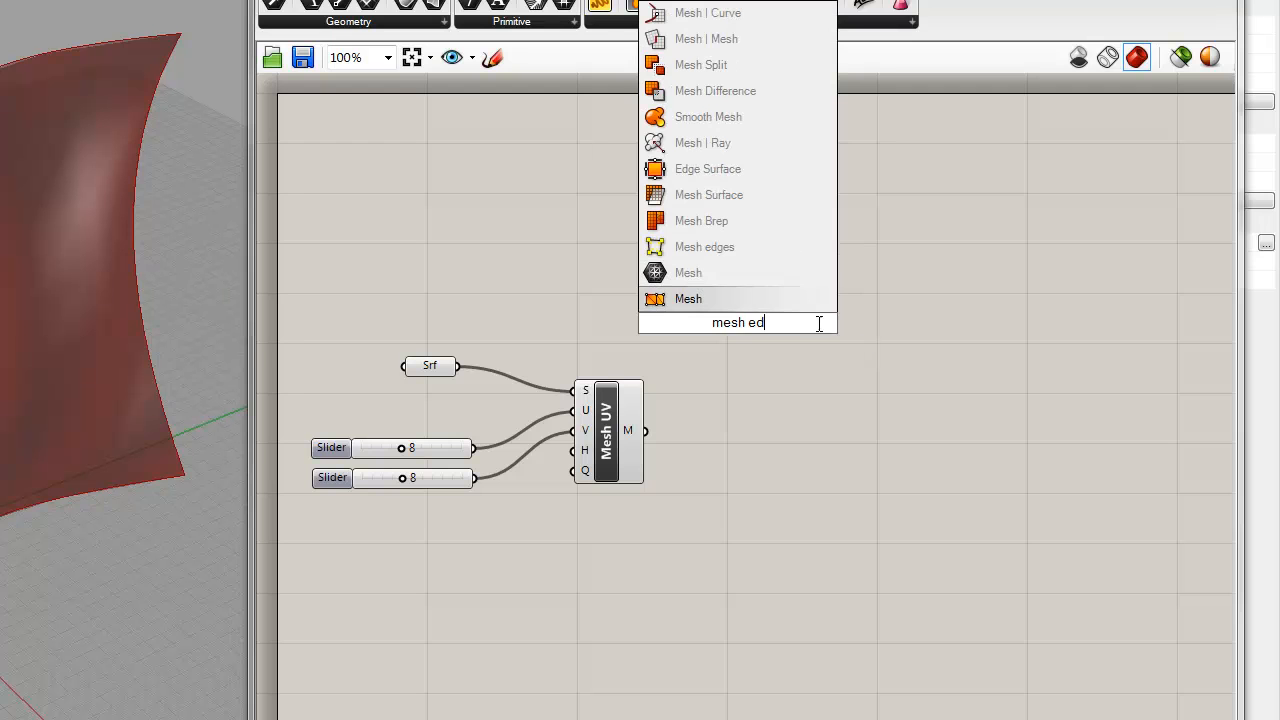
pyautogui.click(760, 247)
pyautogui.moveTo(764, 356); pyautogui.dragTo(778, 411)
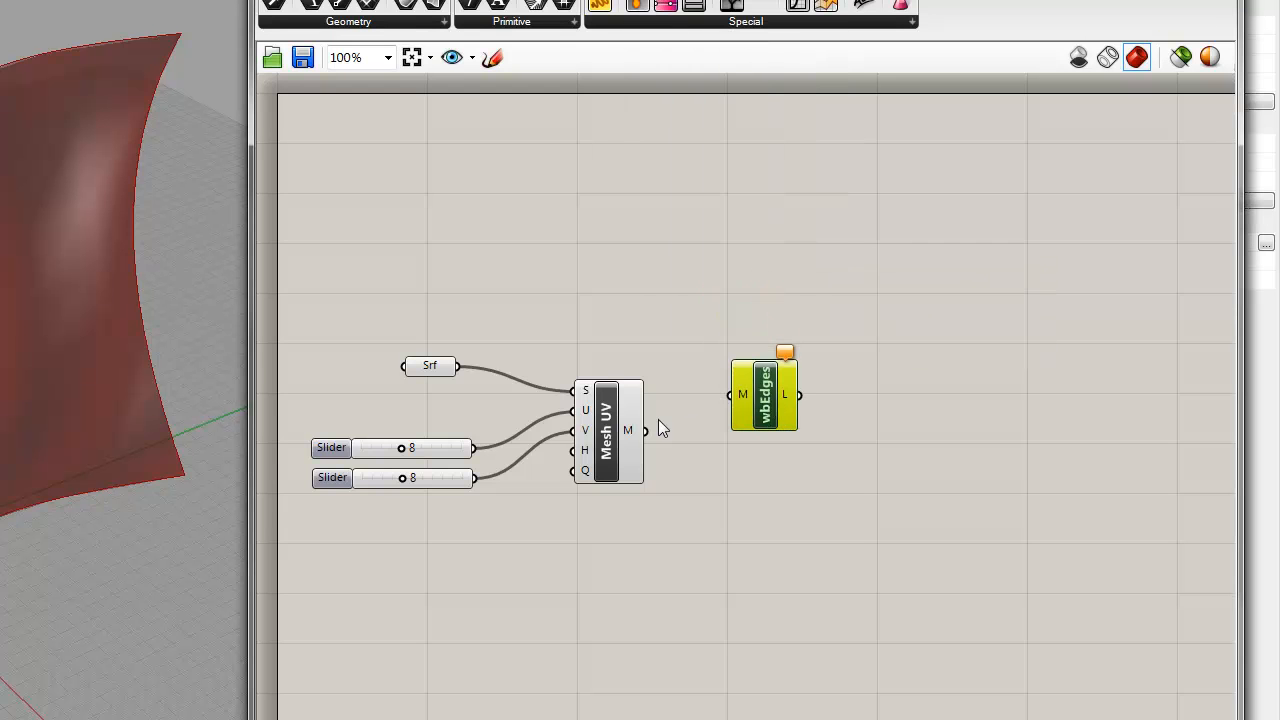
pyautogui.moveTo(646, 430); pyautogui.dragTo(731, 395)
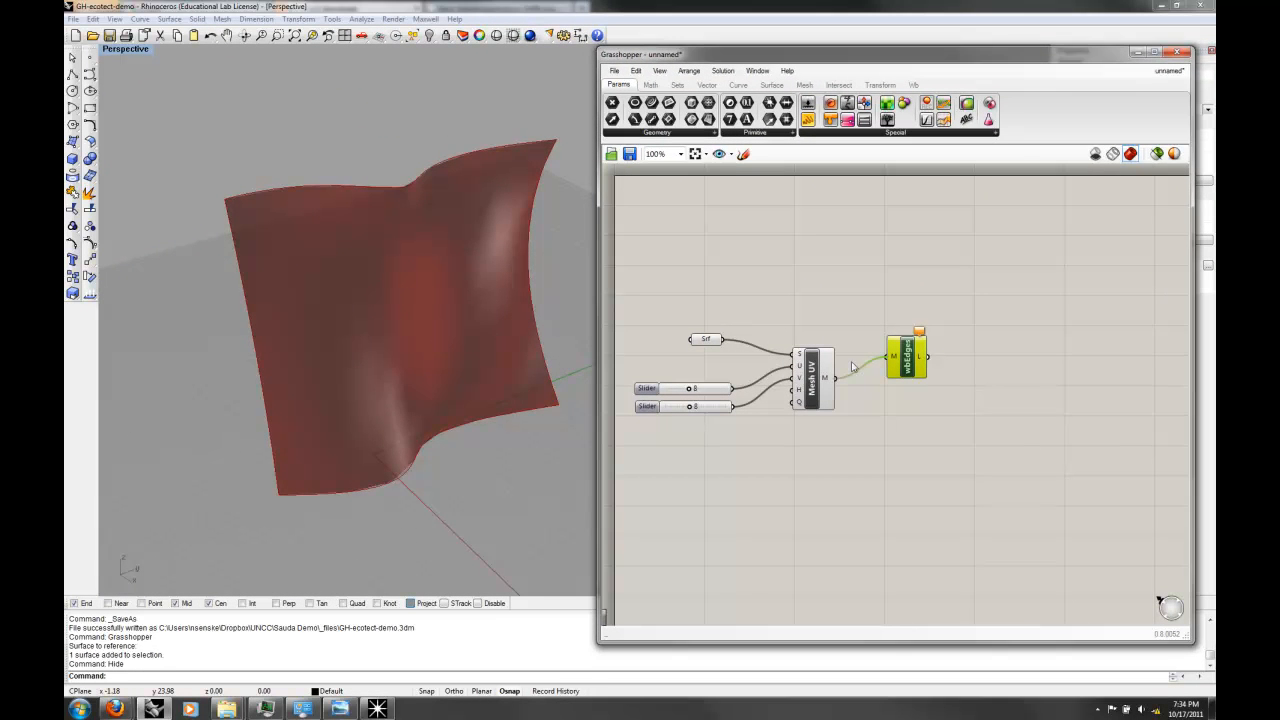
pyautogui.moveTo(426, 317); pyautogui.dragTo(445, 262, button='right')
pyautogui.click(826, 380)
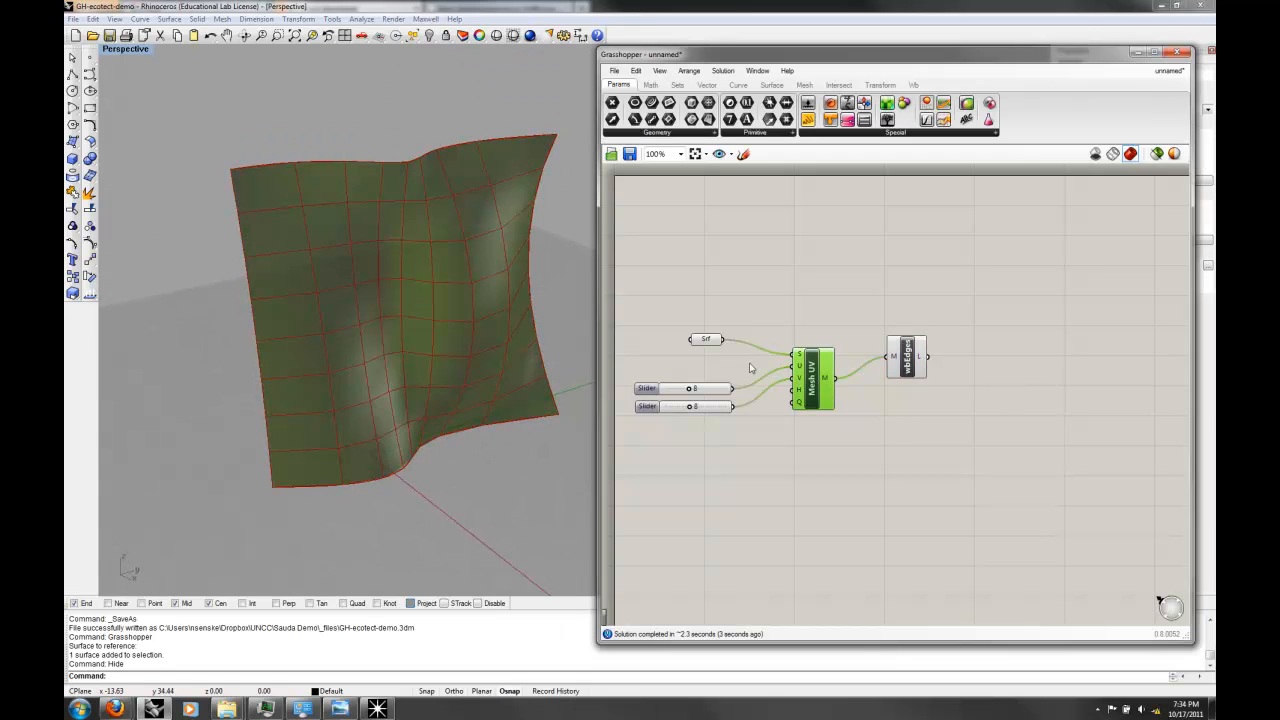
# Step: Turn off the preview of the Srf parameter so only the mesh and its edges display
pyautogui.keyDown('shift'); pyautogui.click(707, 341); pyautogui.keyUp('shift')
pyautogui.rightClick(707, 341)
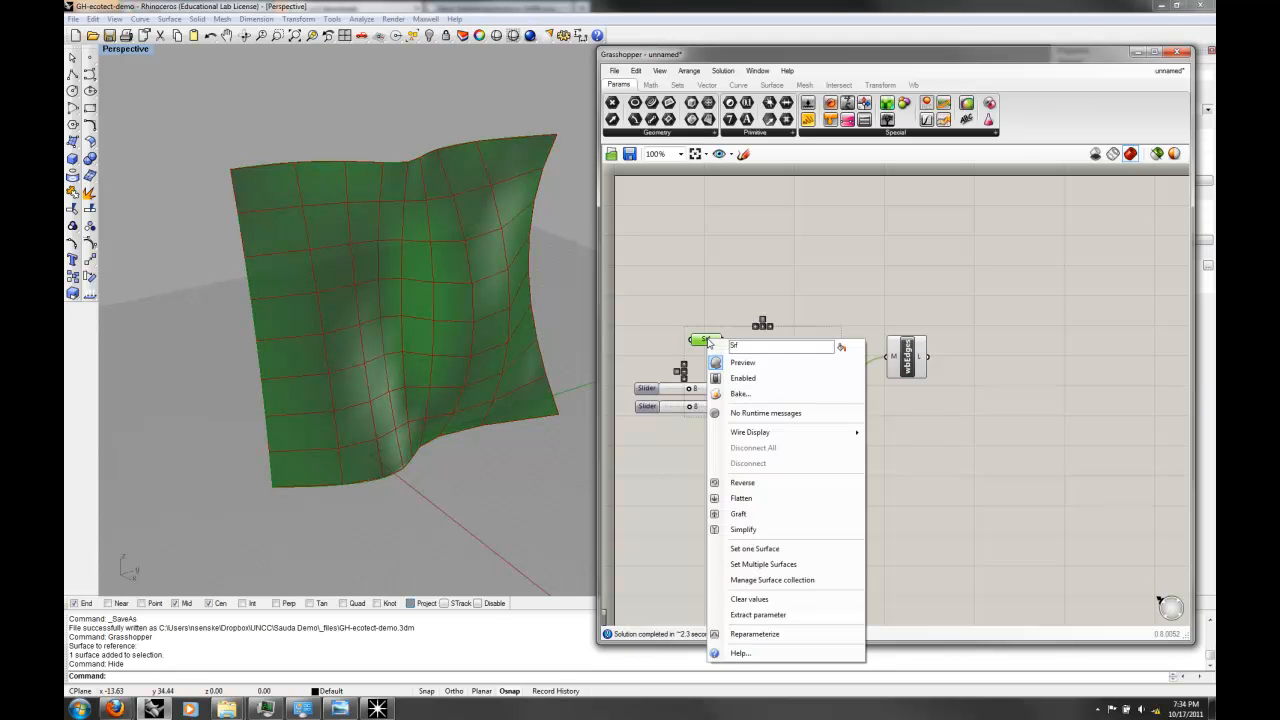
pyautogui.click(732, 363)
pyautogui.moveTo(538, 343); pyautogui.dragTo(540, 240, button='right')
pyautogui.moveTo(500, 298); pyautogui.dragTo(426, 258, button='right')
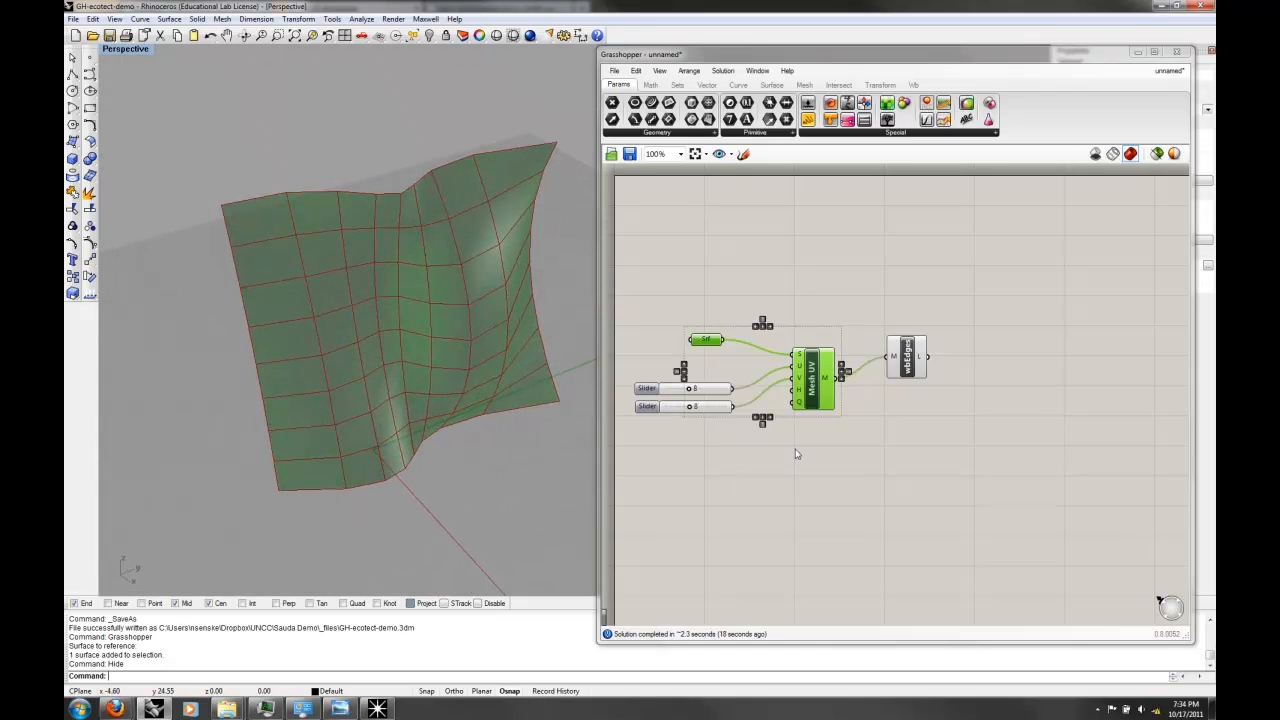
# Step: Set the slider feeding Mesh UV's U input to 3 and inspect the coarser mesh
pyautogui.click(684, 424)
pyautogui.moveTo(691, 391)
pyautogui.mouseDown()
pyautogui.moveTo(714, 388)
pyautogui.moveTo(675, 387)
pyautogui.mouseUp()
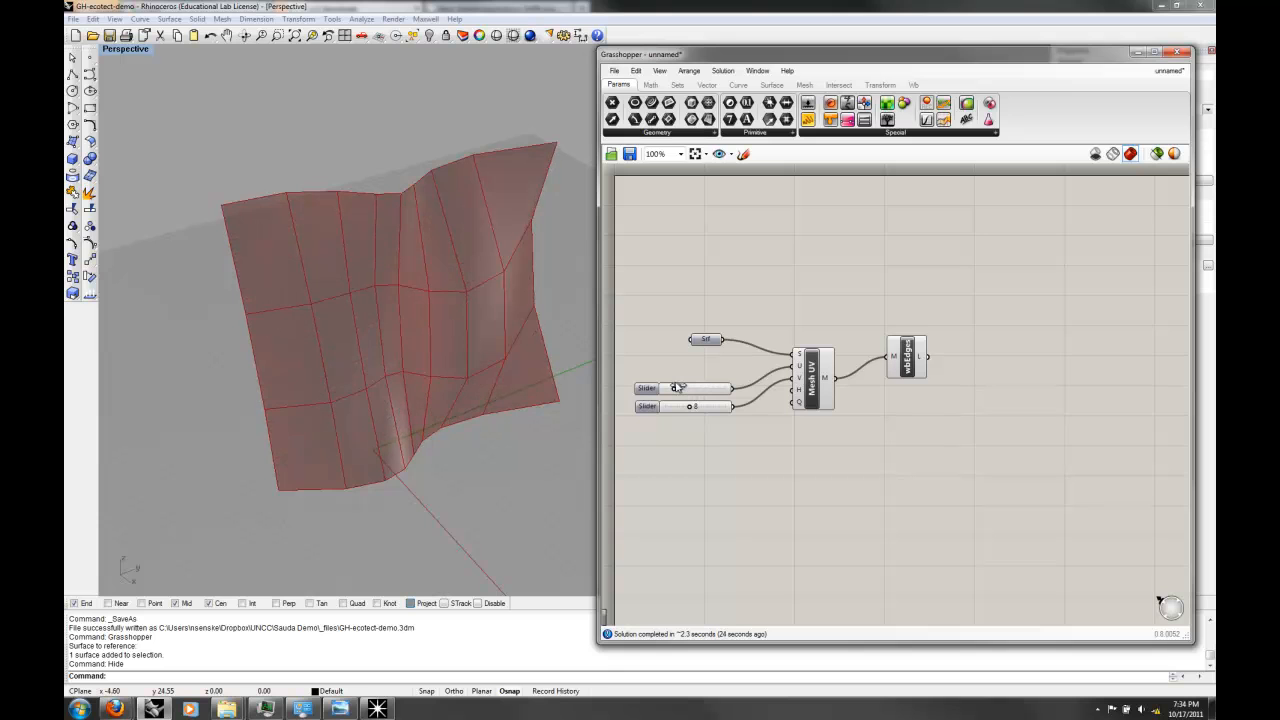
pyautogui.moveTo(522, 382)
pyautogui.mouseDown(button='right')
pyautogui.moveTo(578, 364)
pyautogui.moveTo(470, 300)
pyautogui.moveTo(360, 354)
pyautogui.moveTo(494, 357)
pyautogui.moveTo(505, 376)
pyautogui.mouseUp(button='right')
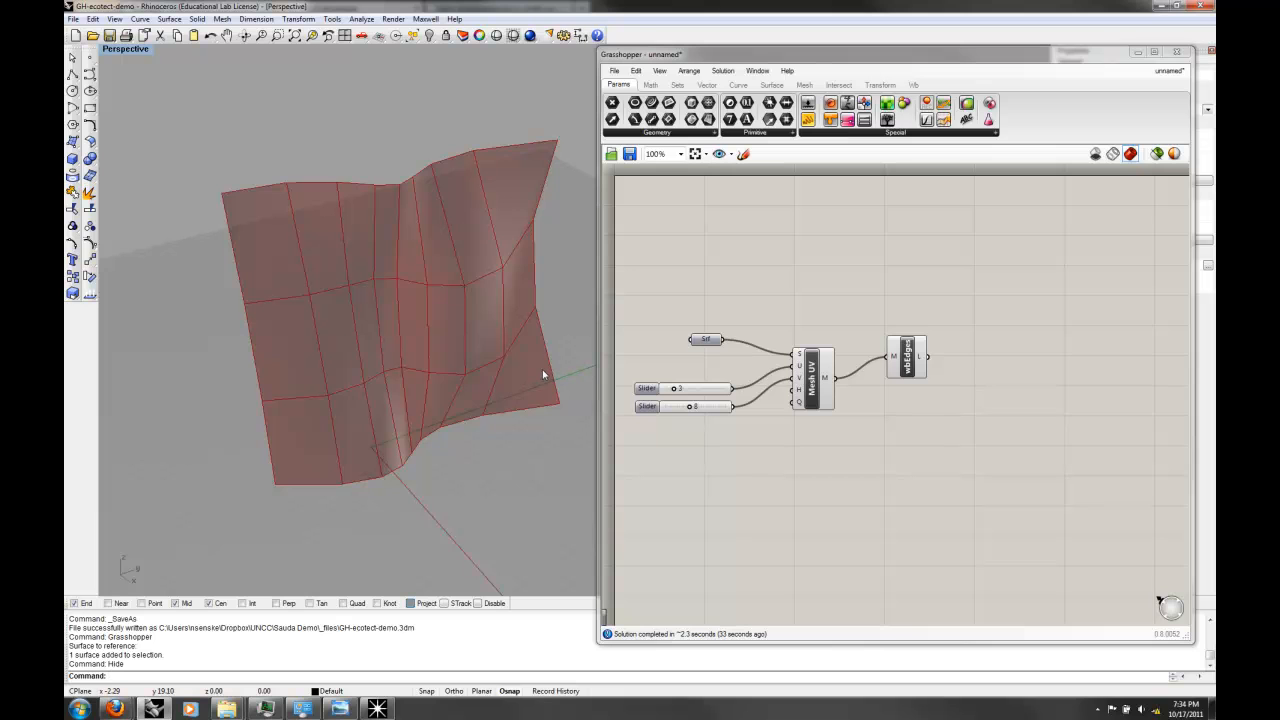
pyautogui.moveTo(540, 371); pyautogui.dragTo(497, 360, button='right')
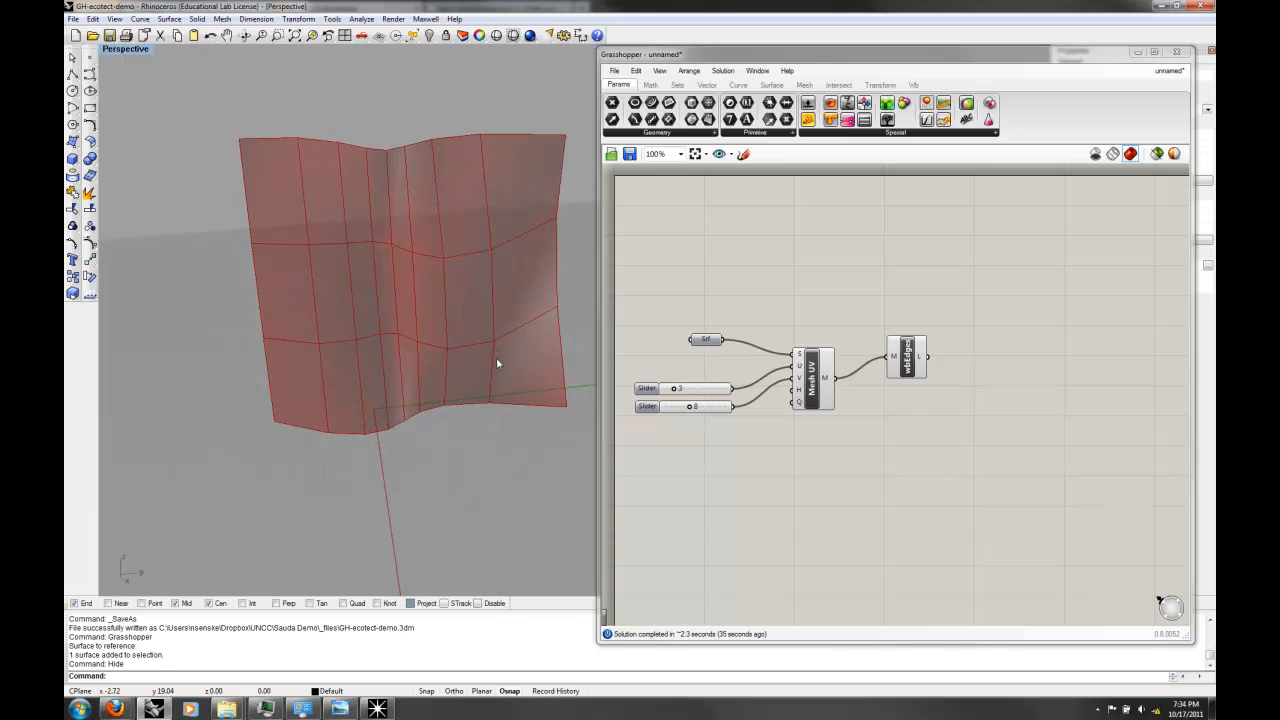
# Step: Set both the U and V division sliders to 20 and inspect the denser mesh
pyautogui.moveTo(690, 406); pyautogui.dragTo(727, 388)
pyautogui.moveTo(443, 271); pyautogui.dragTo(474, 309, button='right')
pyautogui.moveTo(489, 234); pyautogui.dragTo(446, 194, button='right')
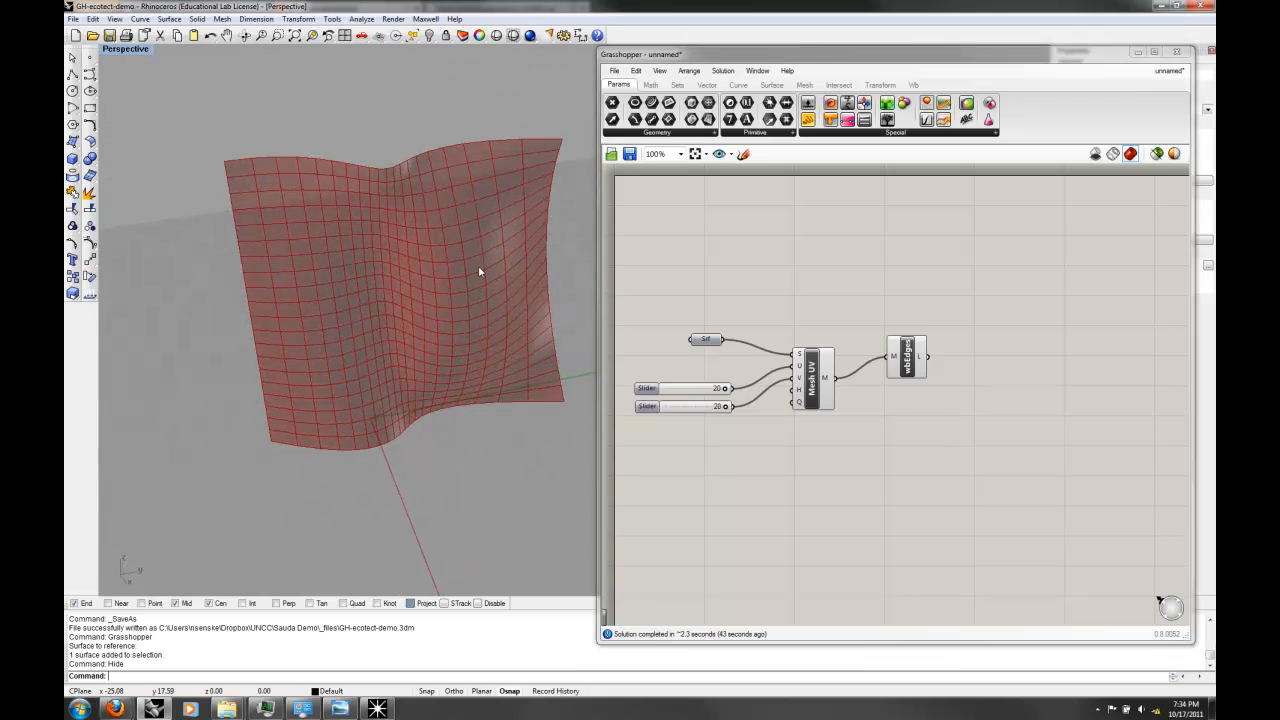
# Step: Set both the U and V division sliders to 10
pyautogui.click(726, 390)
pyautogui.moveTo(726, 390); pyautogui.dragTo(694, 388)
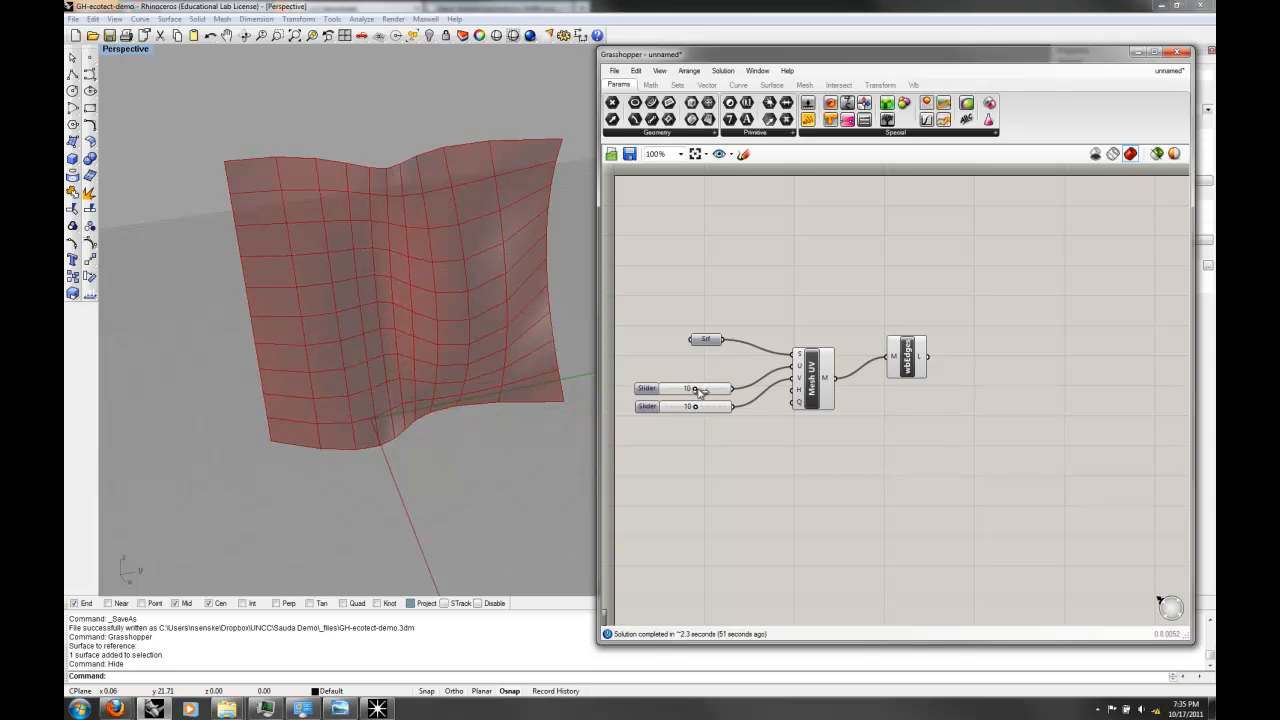
pyautogui.click(424, 315)
pyautogui.moveTo(424, 315); pyautogui.dragTo(397, 346, button='right')
pyautogui.moveTo(474, 283); pyautogui.dragTo(537, 288, button='right')
# Step: Move the mesh edges component up to the empty canvas area above Mesh UV
pyautogui.click(918, 361)
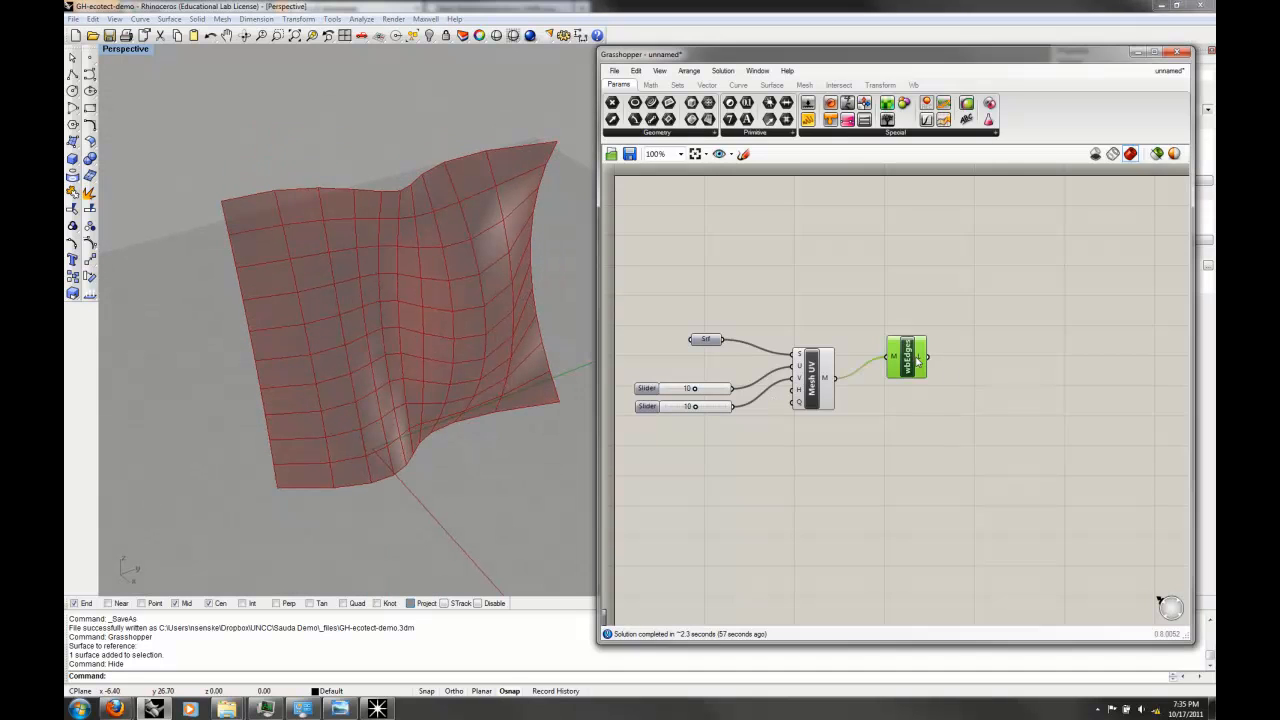
pyautogui.click(982, 385)
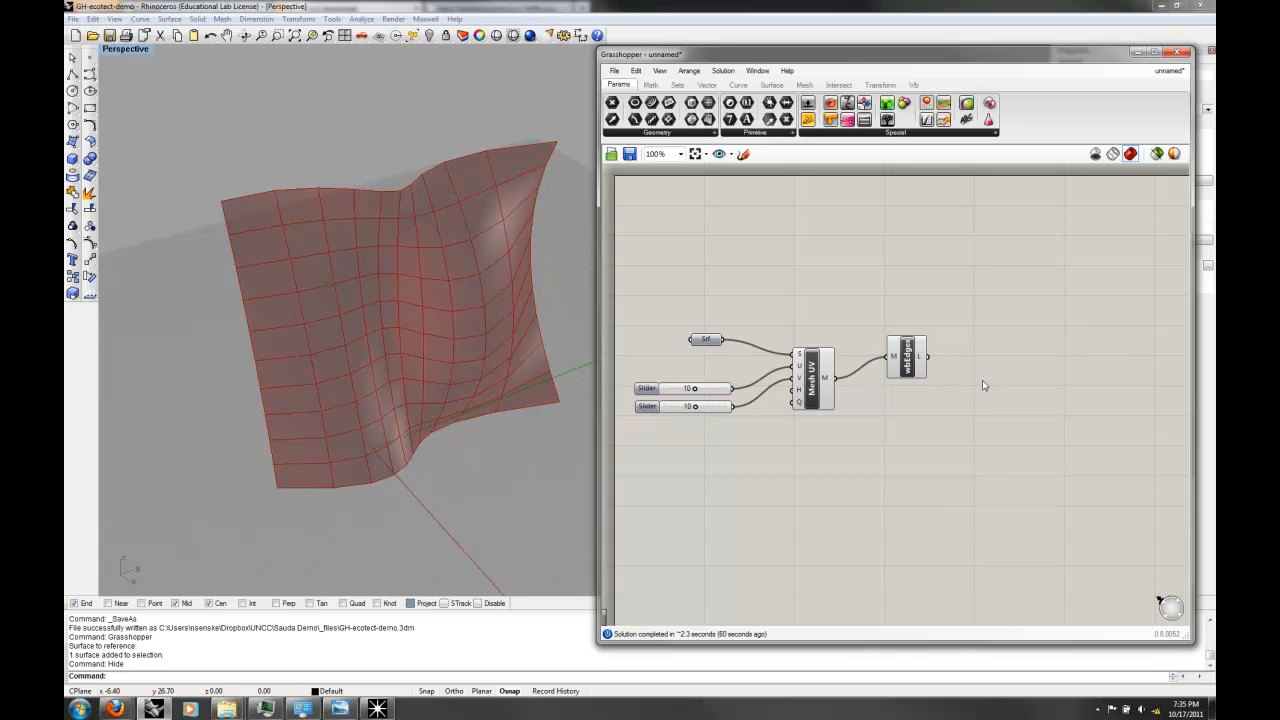
pyautogui.moveTo(907, 351); pyautogui.dragTo(845, 224)
pyautogui.click(917, 304)
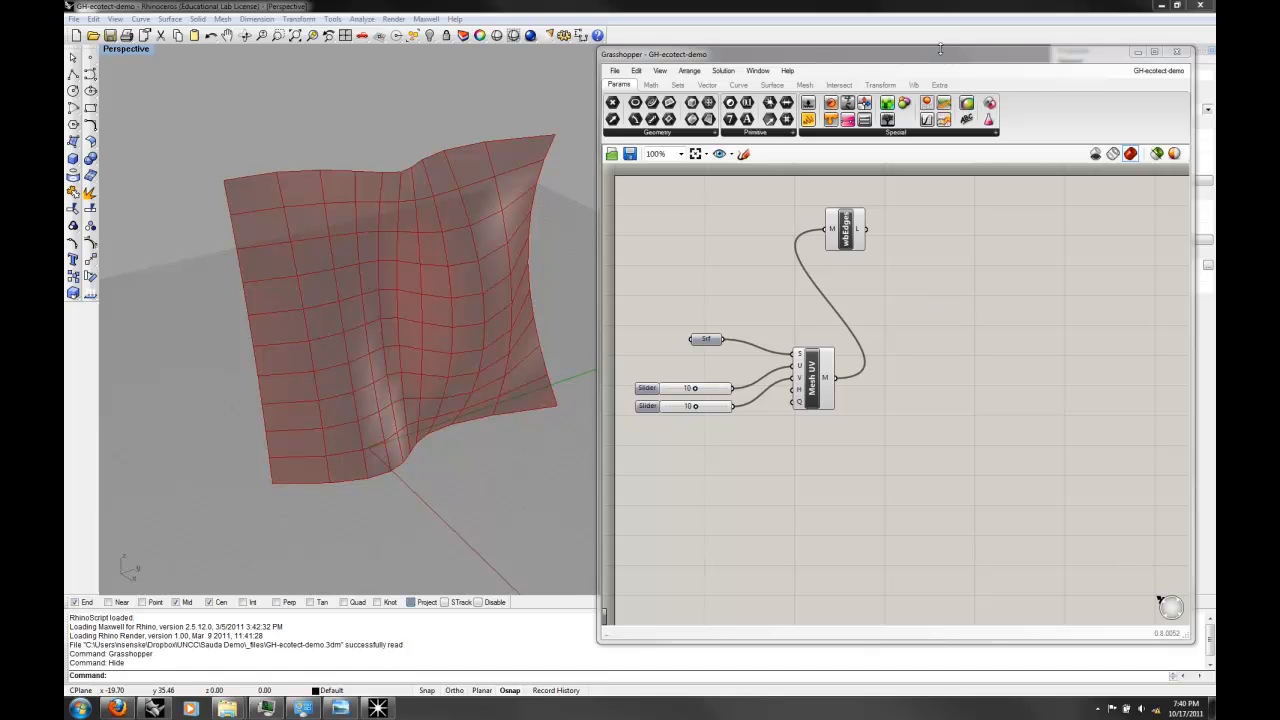
# Step: Add the Geco EcoLink component to the canvas beside the mesh edges component, leaving room for an input between them
pyautogui.click(942, 85)
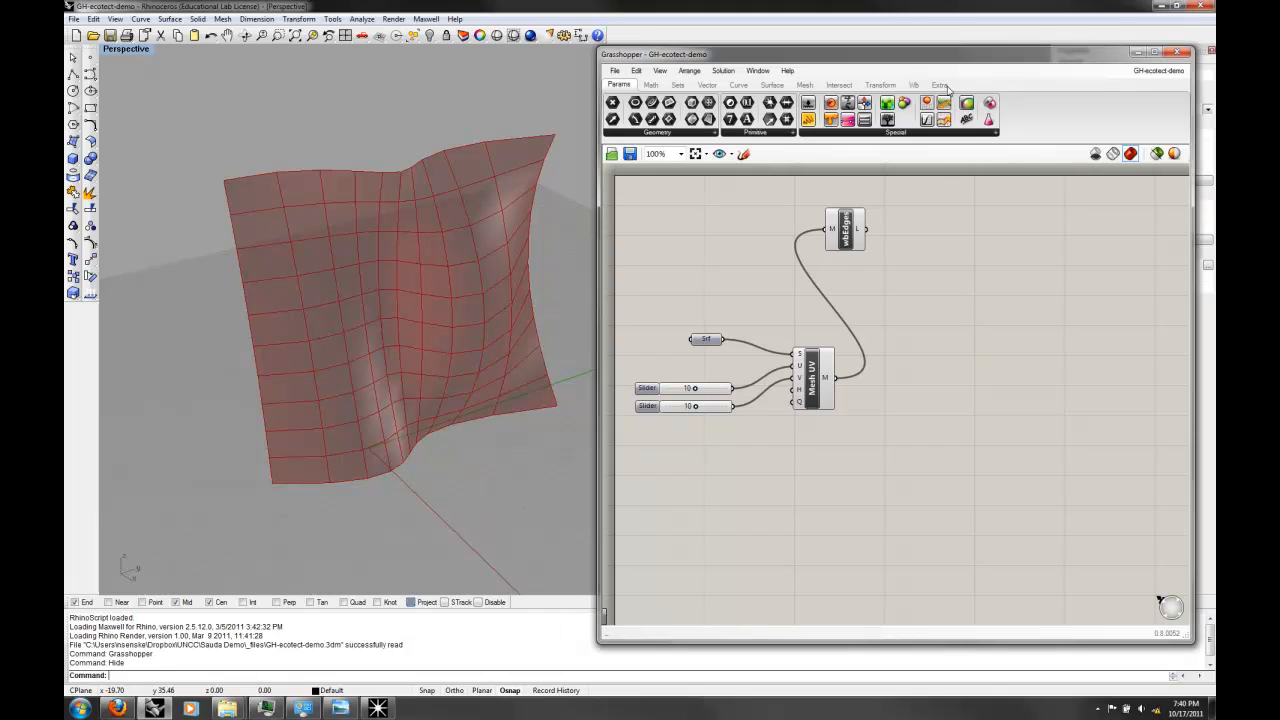
pyautogui.click(942, 85)
pyautogui.click(727, 136)
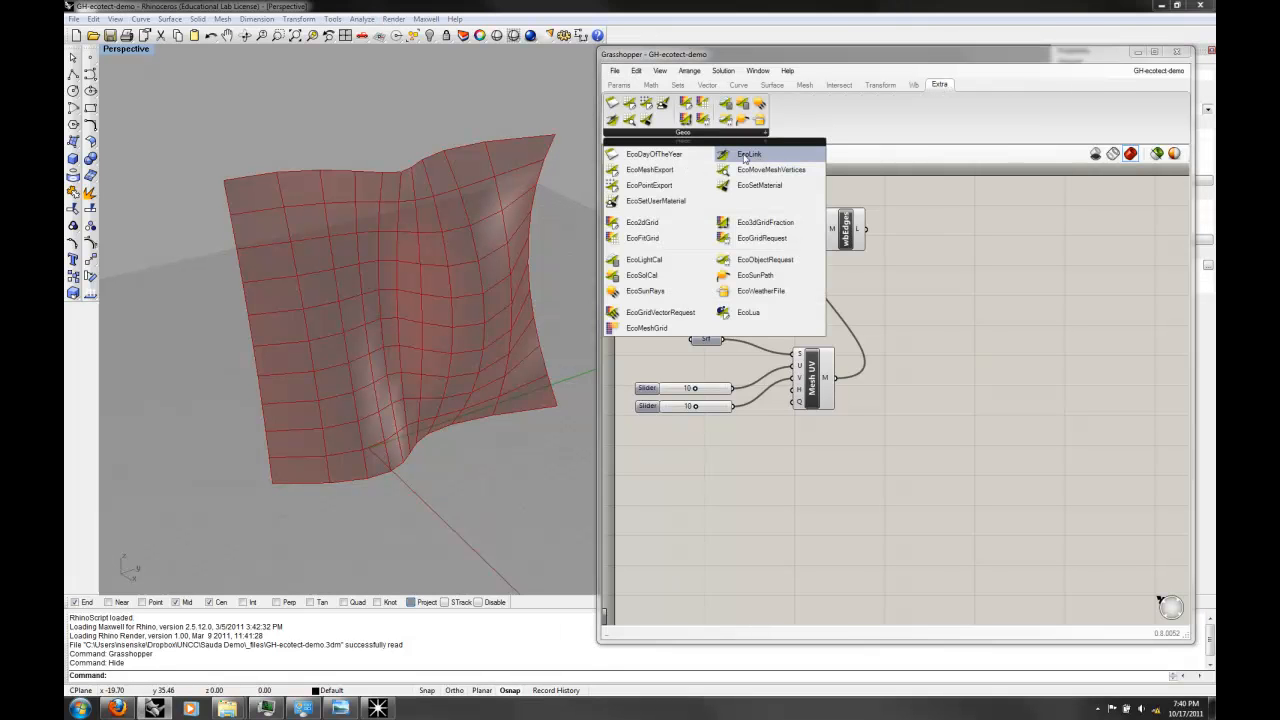
pyautogui.click(745, 157)
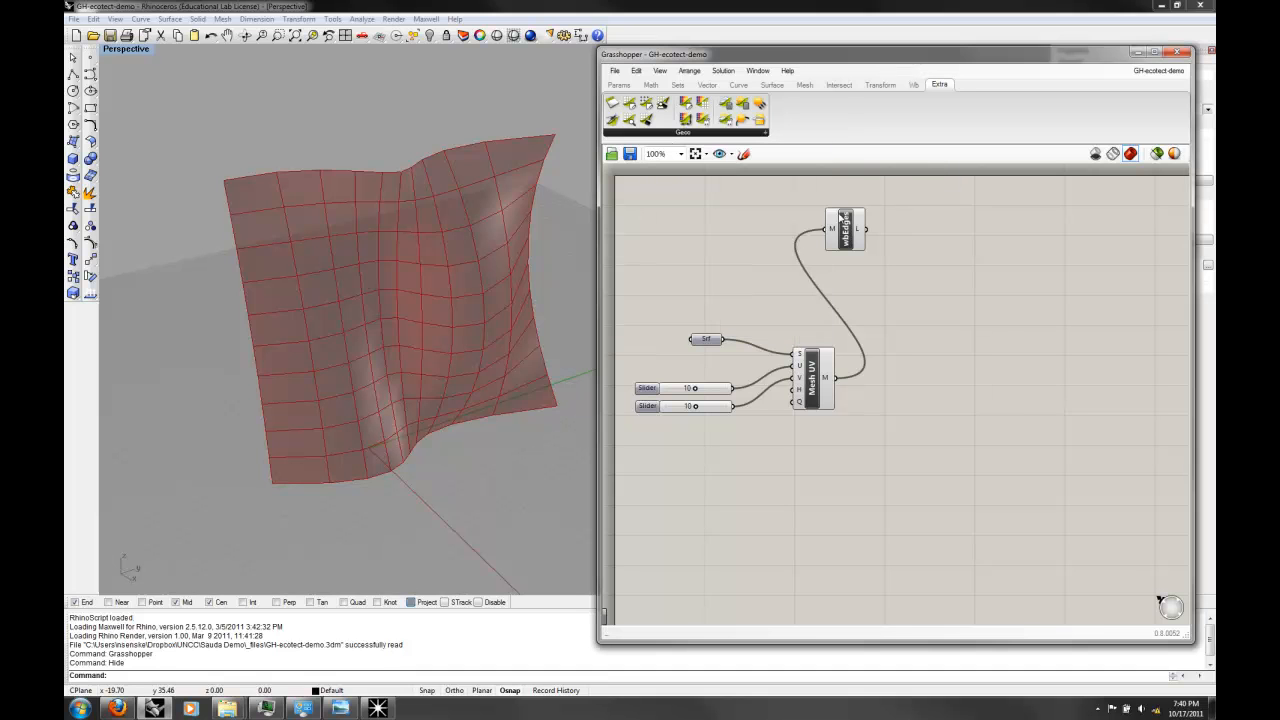
pyautogui.click(965, 258)
pyautogui.moveTo(967, 263); pyautogui.dragTo(995, 247)
pyautogui.click(917, 271)
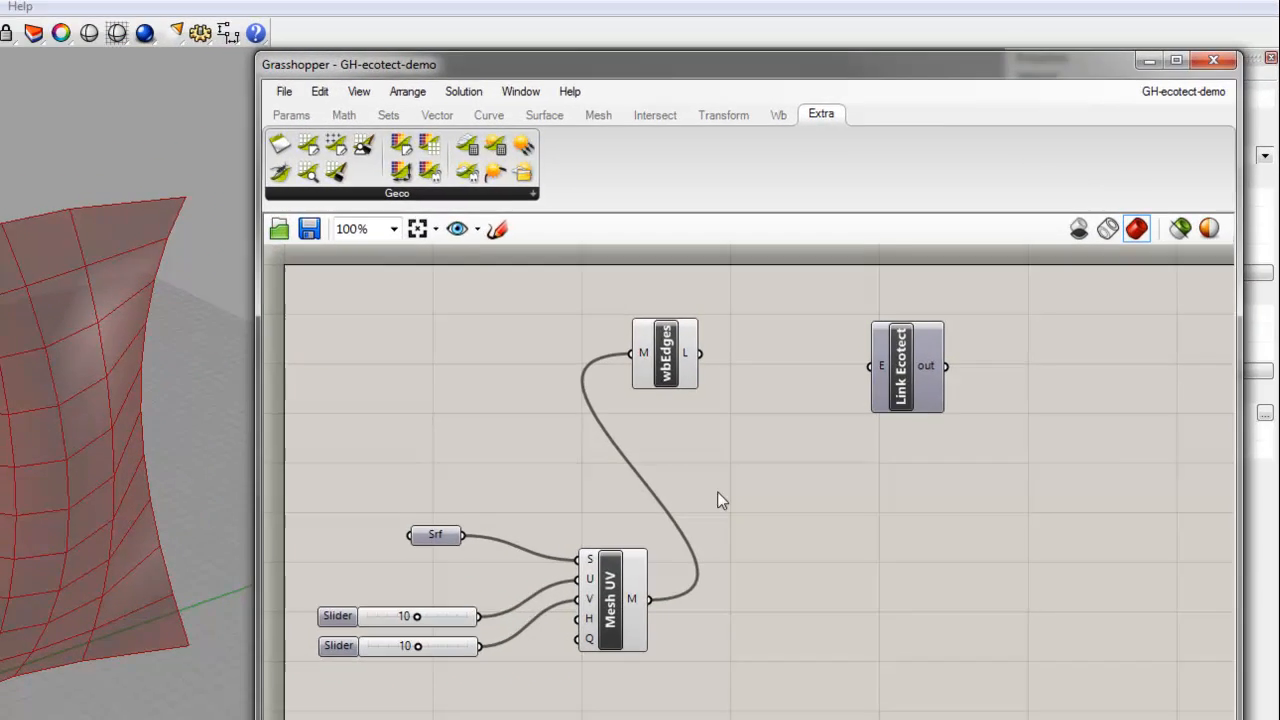
# Step: Add a Boolean Toggle between the mesh edges and Link Ecotect components and connect it to Link Ecotect's E input
pyautogui.doubleClick(822, 395)
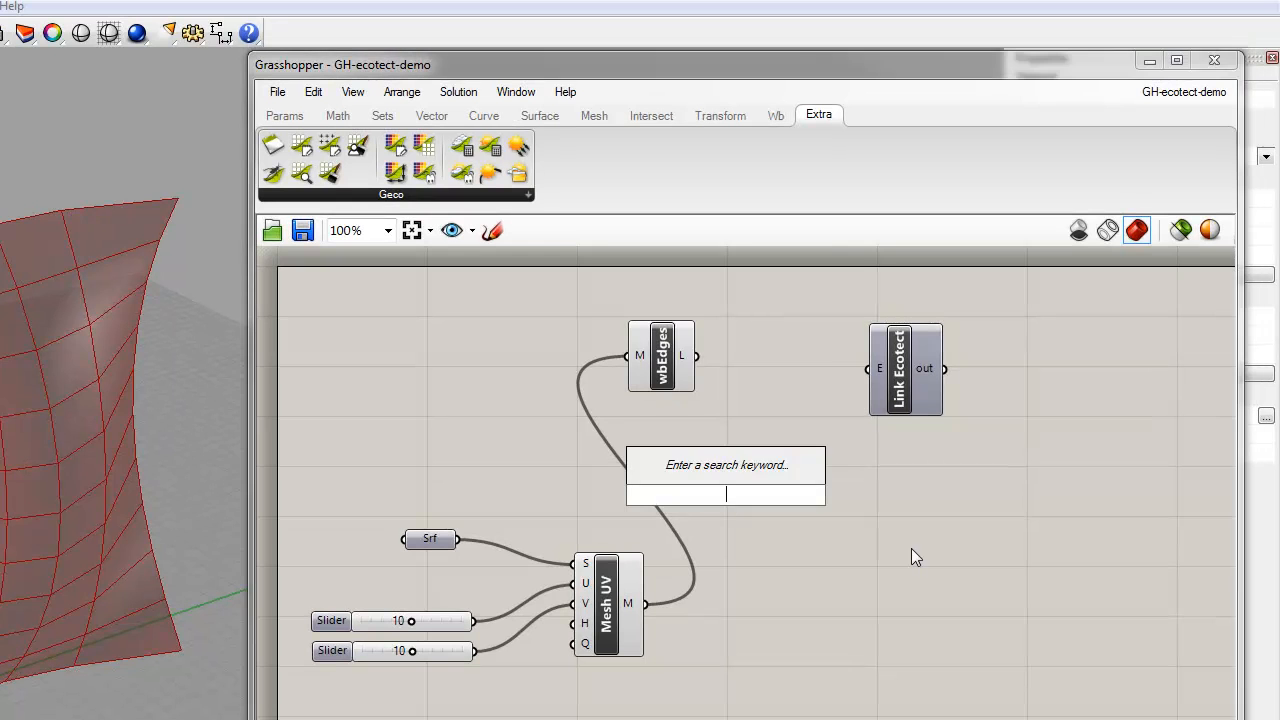
pyautogui.write('togg')
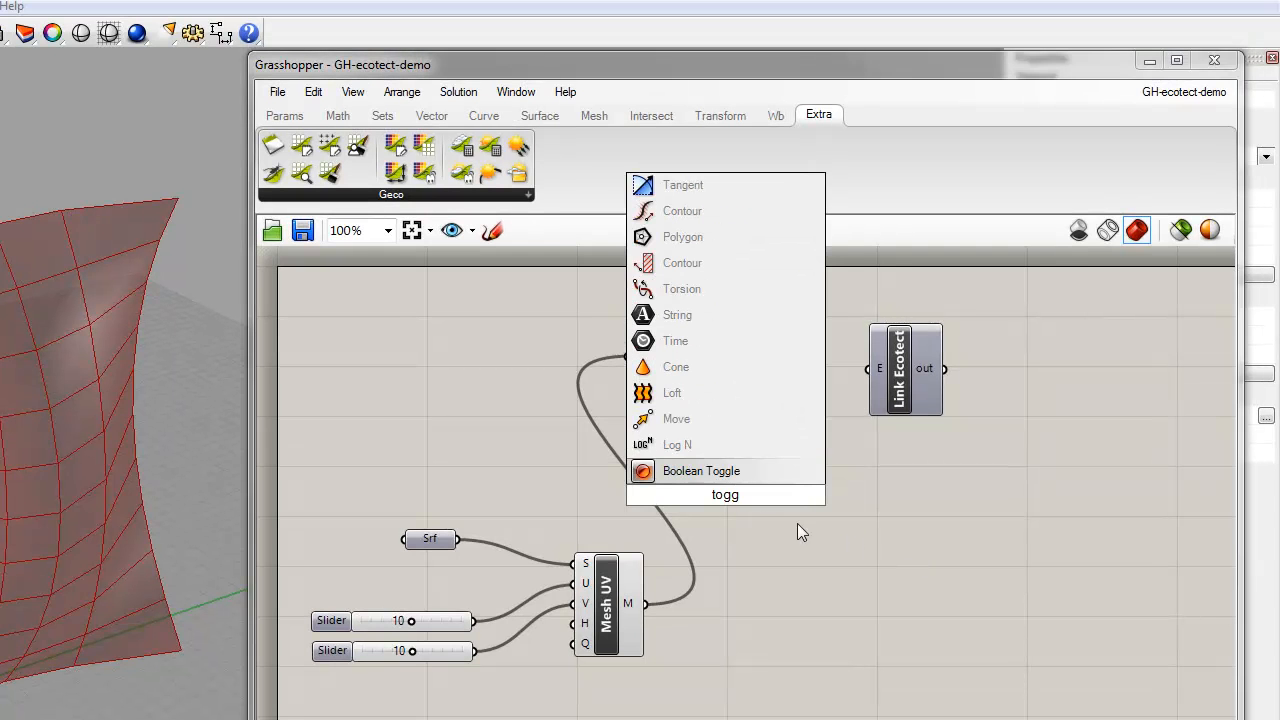
pyautogui.click(692, 480)
pyautogui.moveTo(744, 494); pyautogui.dragTo(796, 369)
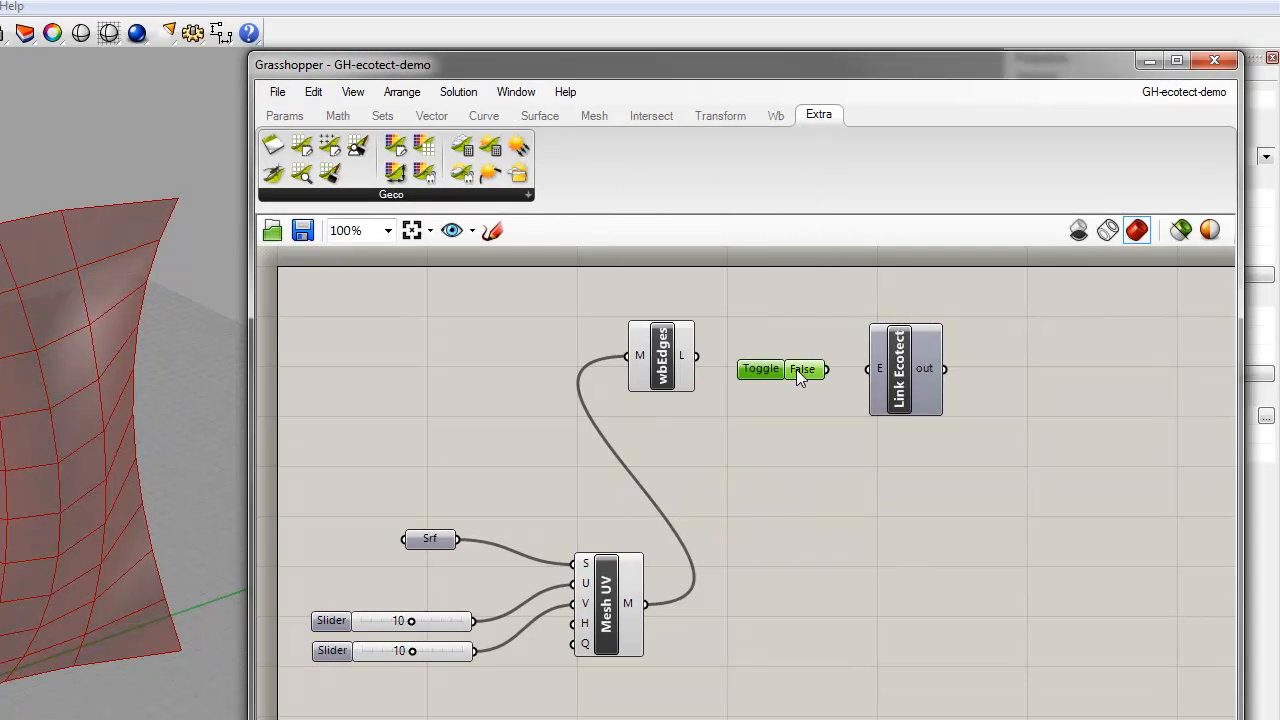
pyautogui.click(913, 427)
pyautogui.moveTo(920, 406)
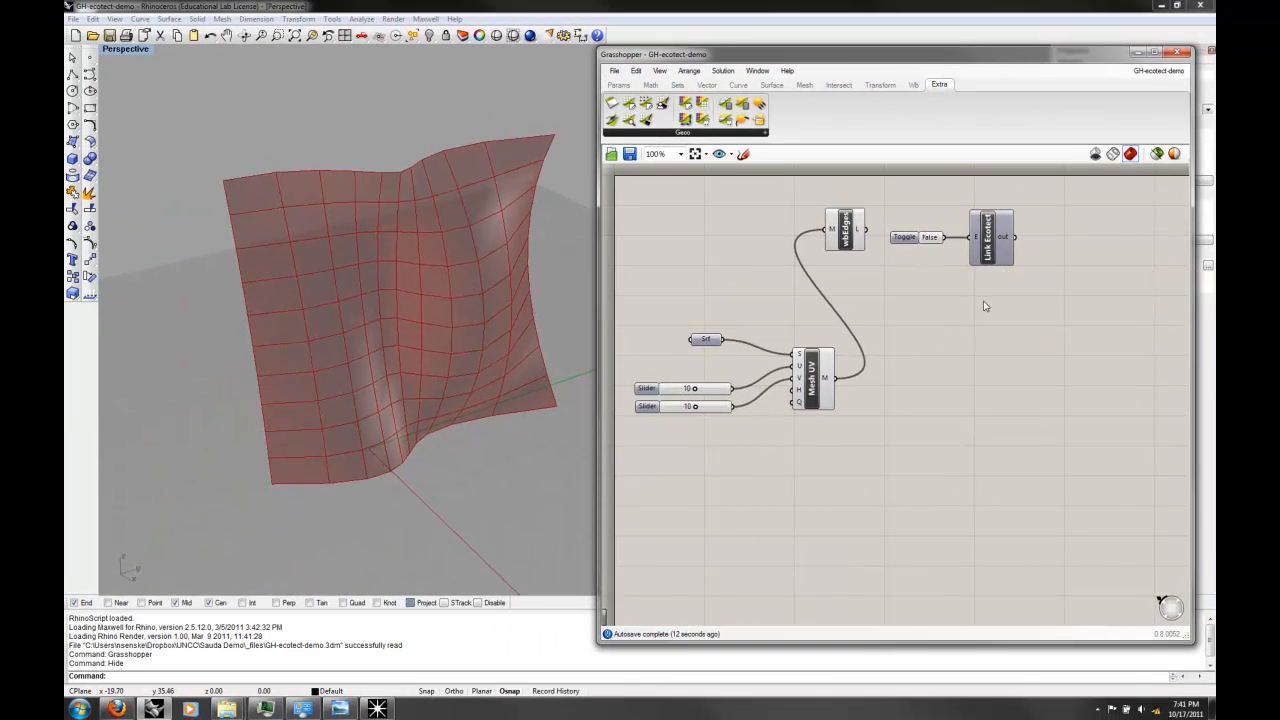
# Step: Set the Link Ecotect toggle to True and check the connection message on the component's out output
pyautogui.moveTo(385, 710)
pyautogui.click(933, 240)
pyautogui.doubleClick(929, 241)
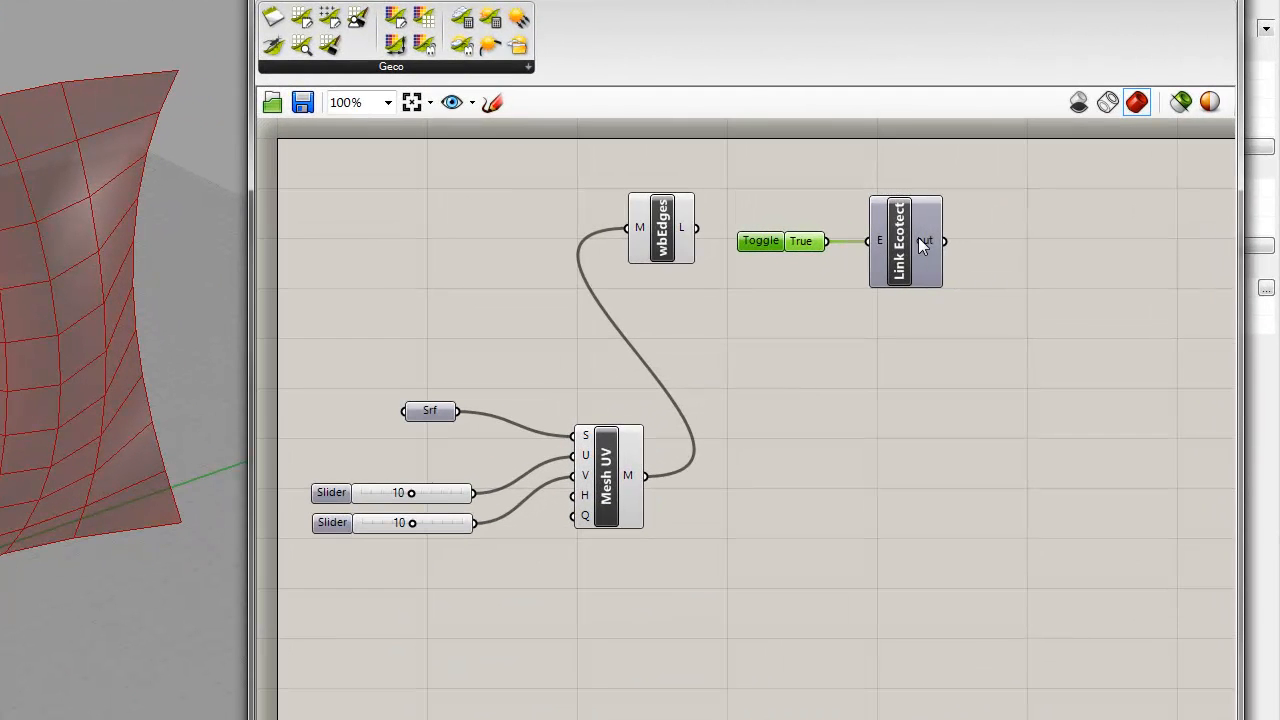
pyautogui.moveTo(1000, 240)
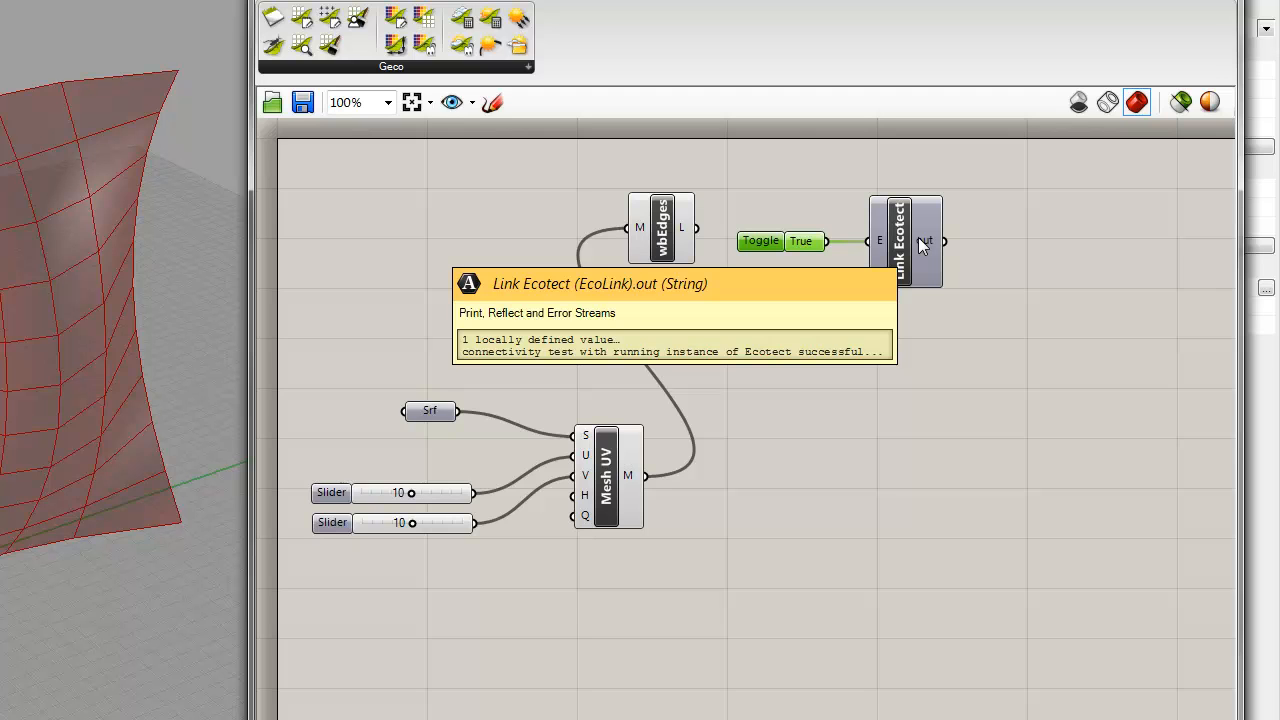
pyautogui.click(984, 355)
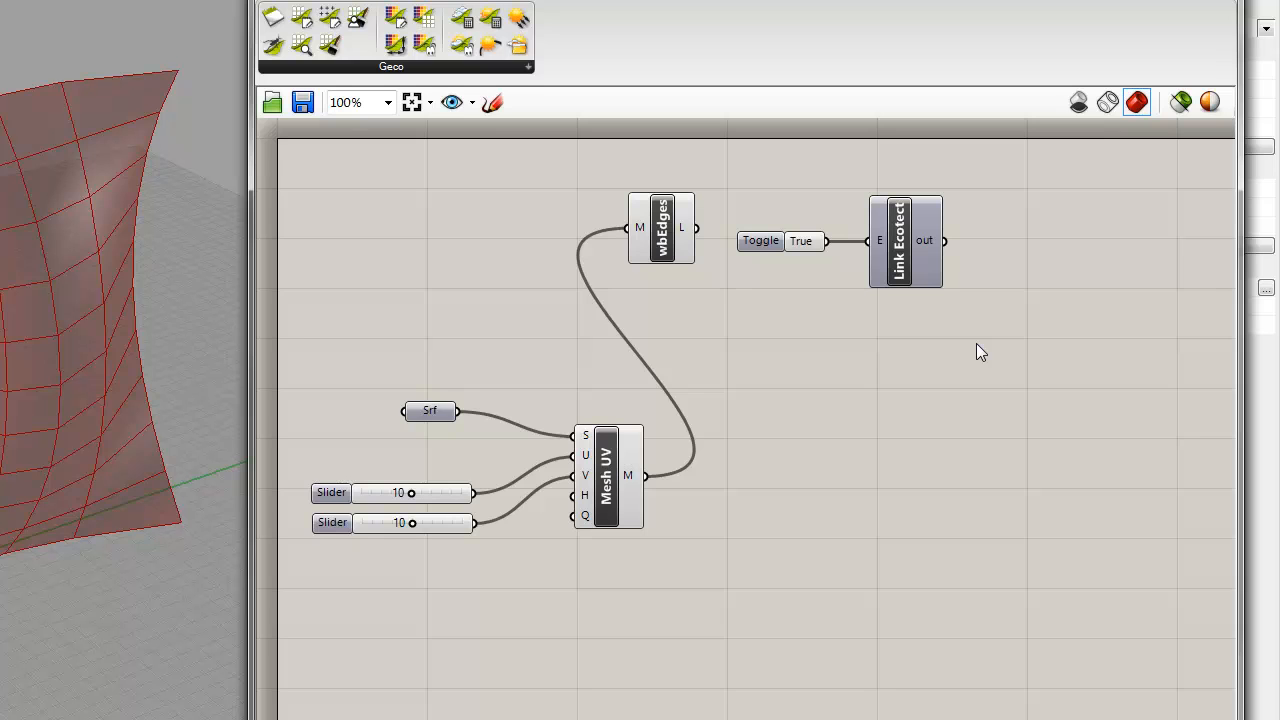
# Step: Add the Geco EcoMeshExport component to the canvas below Link Ecotect
pyautogui.click(497, 66)
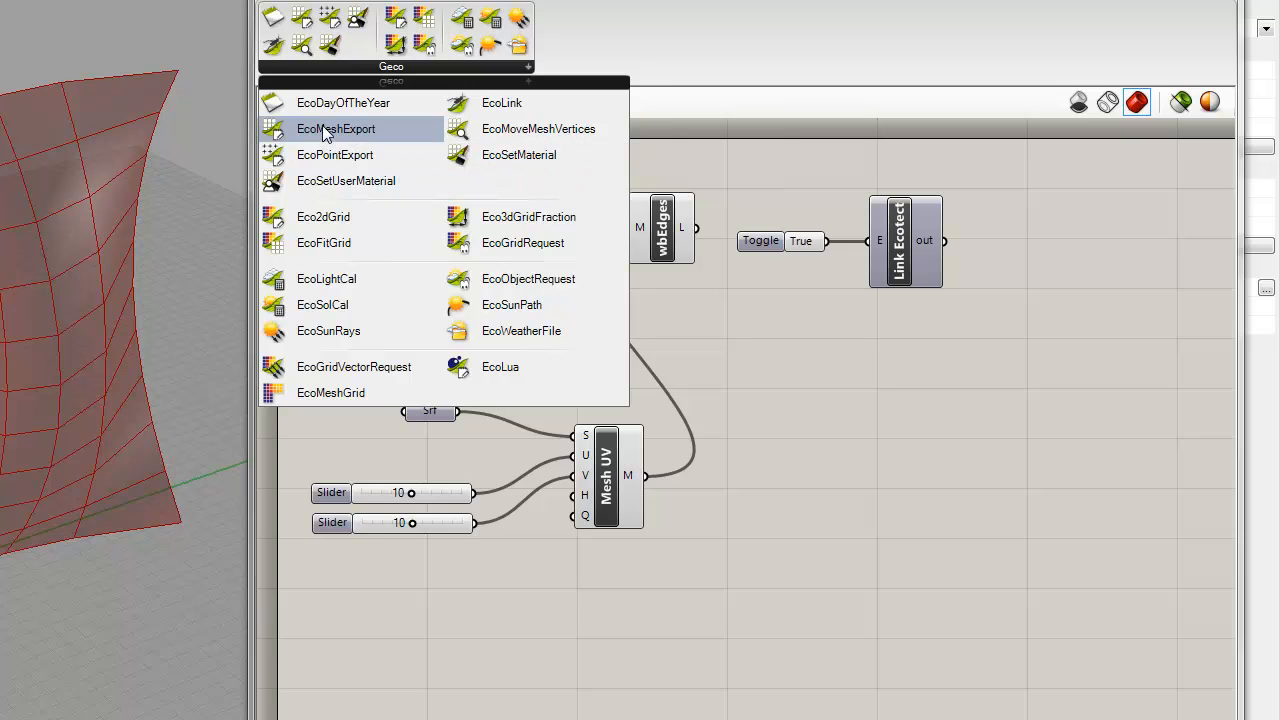
pyautogui.moveTo(323, 131); pyautogui.dragTo(971, 466)
pyautogui.click(890, 462)
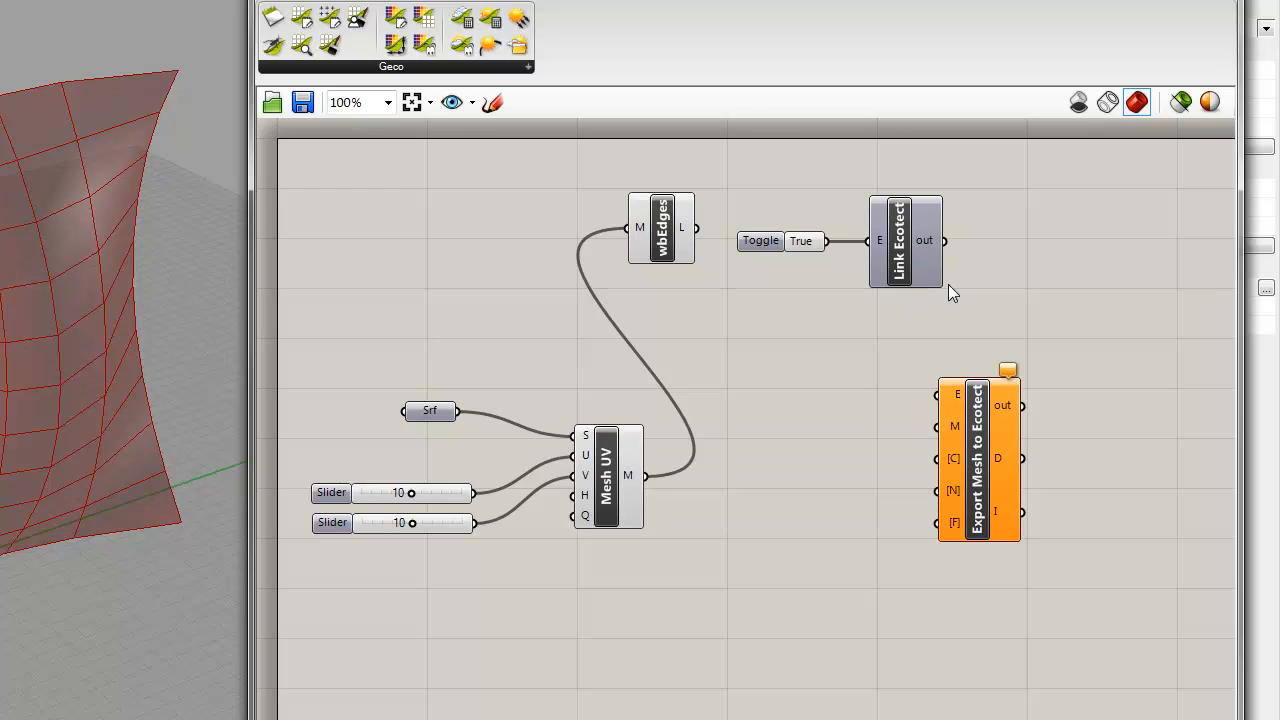
# Step: Duplicate the toggle, connect the copy to Export Mesh to Ecotect's E input, and set it to False
pyautogui.click(770, 243)
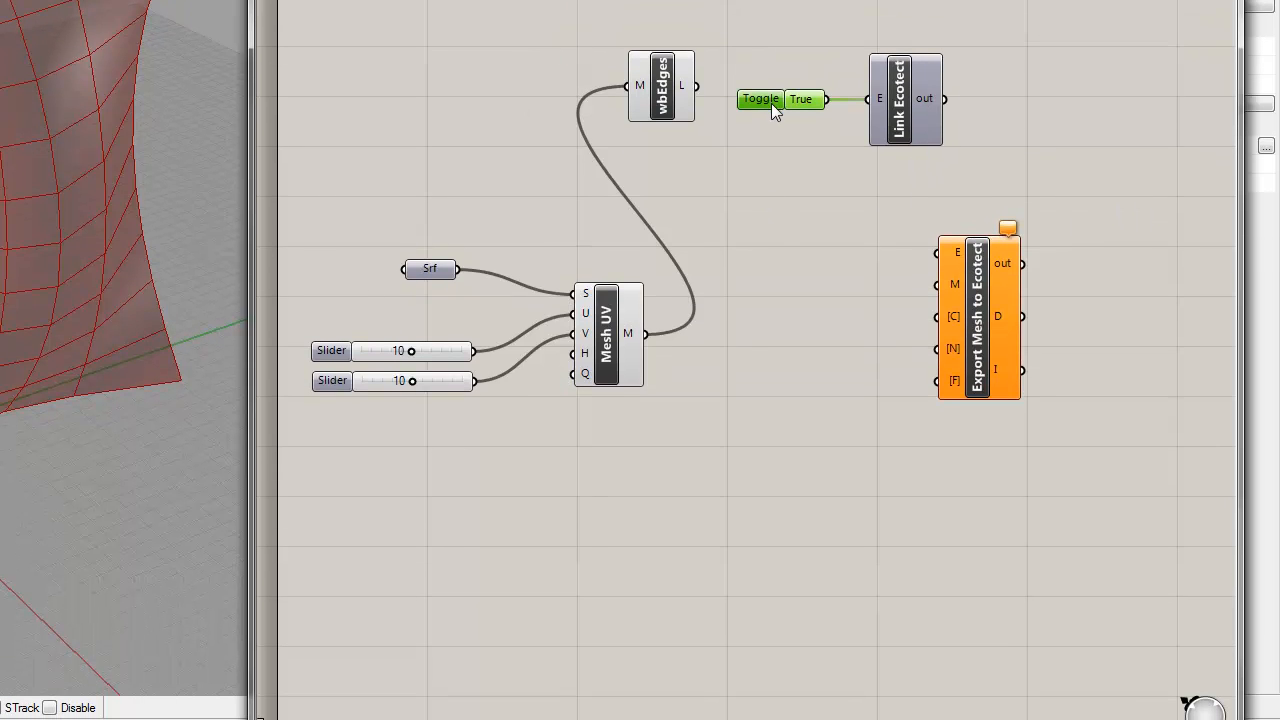
pyautogui.keyDown('alt'); pyautogui.moveTo(771, 103); pyautogui.dragTo(937, 253); pyautogui.keyUp('alt')
pyautogui.doubleClick(805, 213)
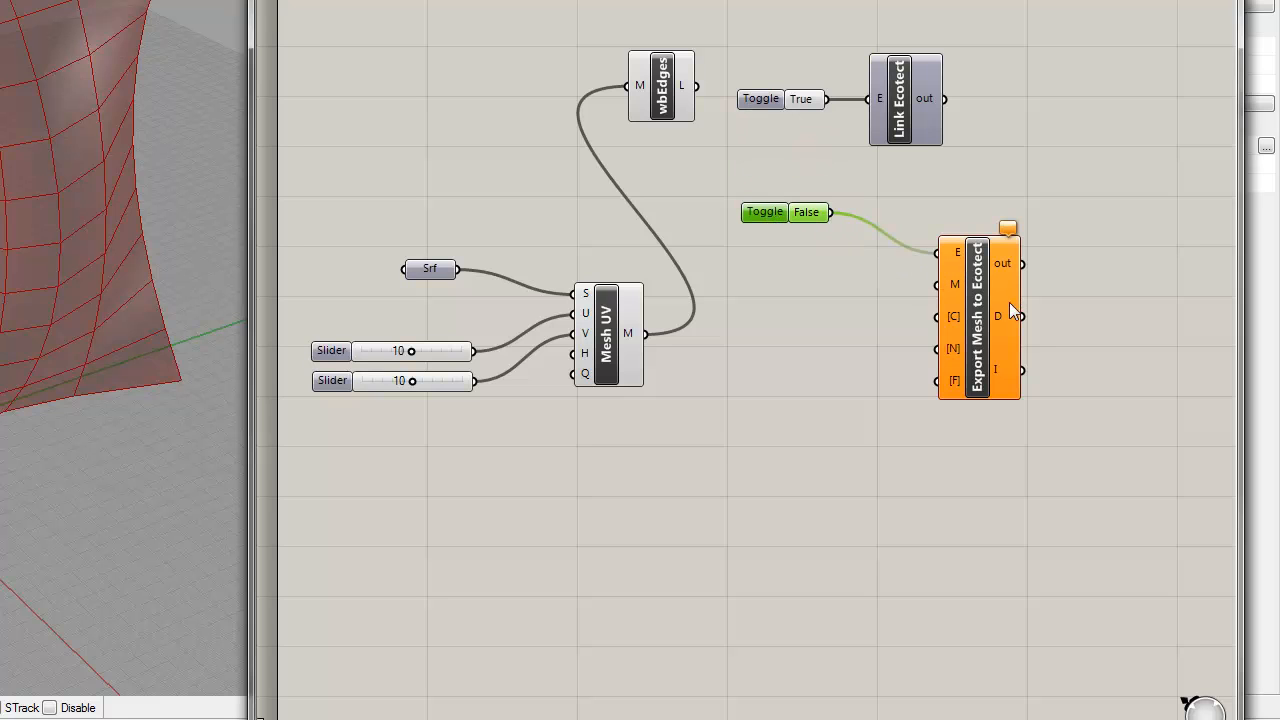
pyautogui.click(857, 305)
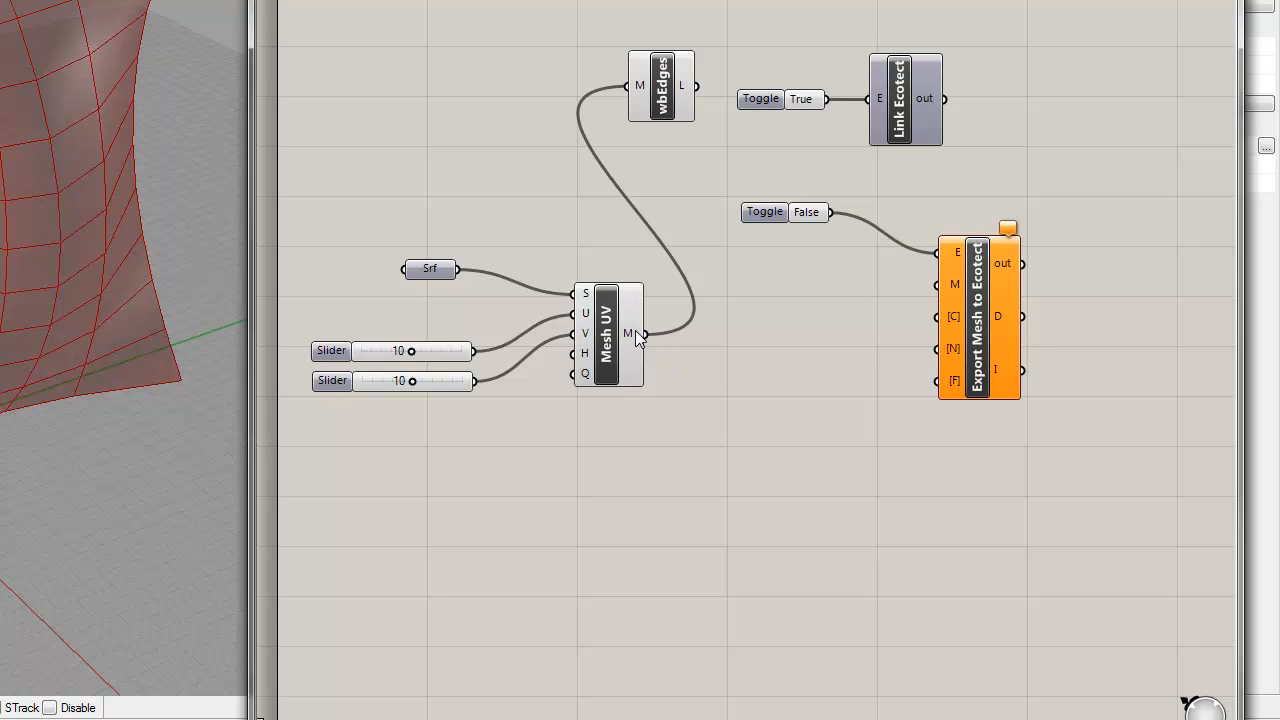
# Step: Connect Mesh UV's M output to Export Mesh to Ecotect's M input and read the descriptions of the export inputs
pyautogui.moveTo(640, 330); pyautogui.dragTo(958, 284)
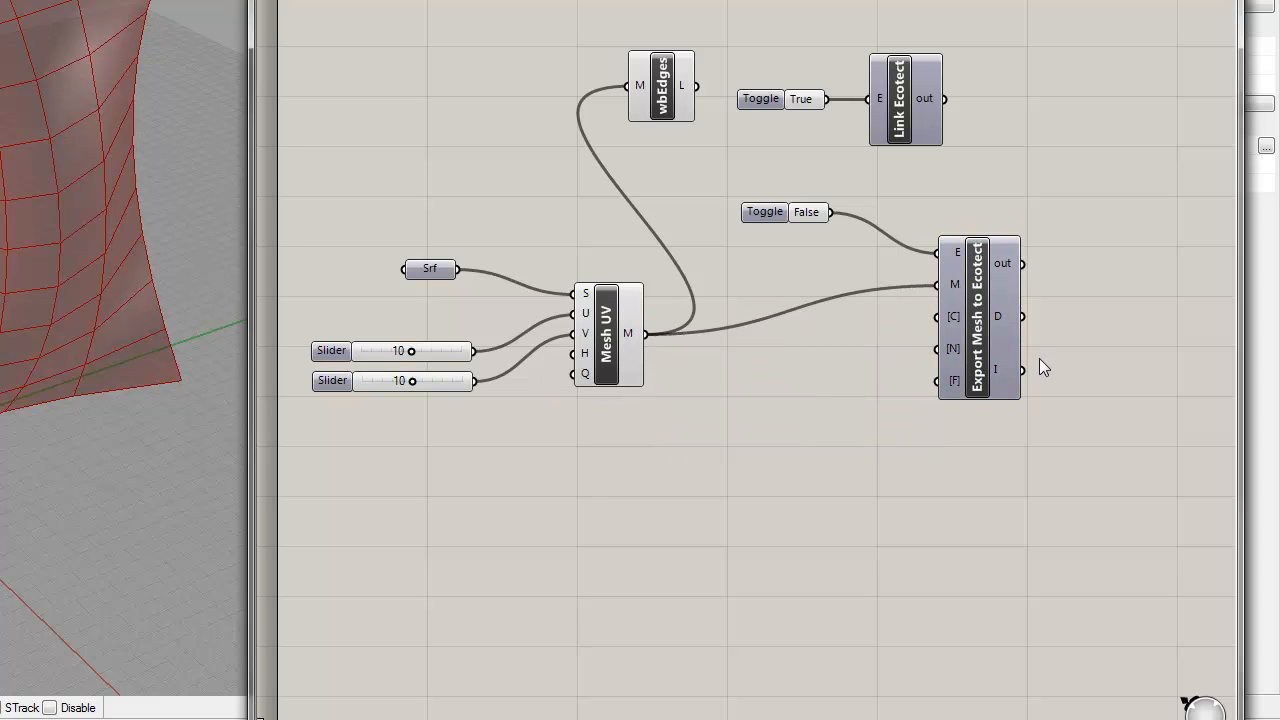
pyautogui.moveTo(952, 287)
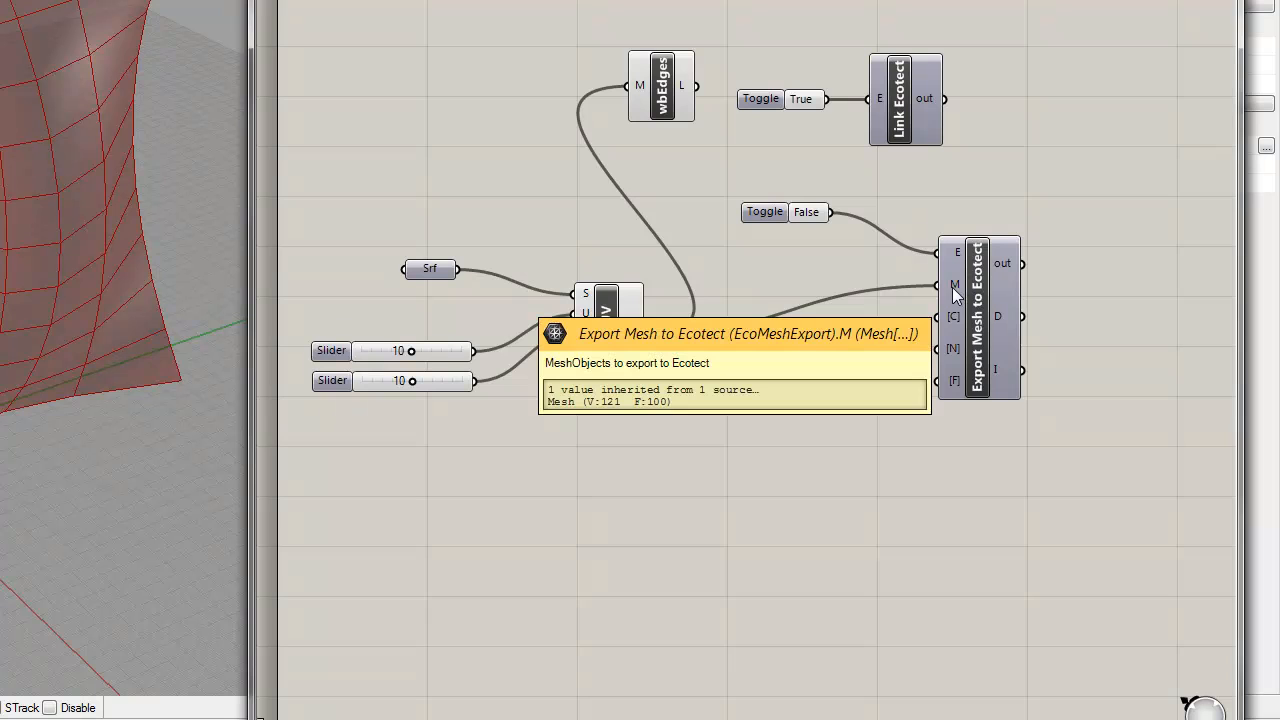
pyautogui.moveTo(957, 314)
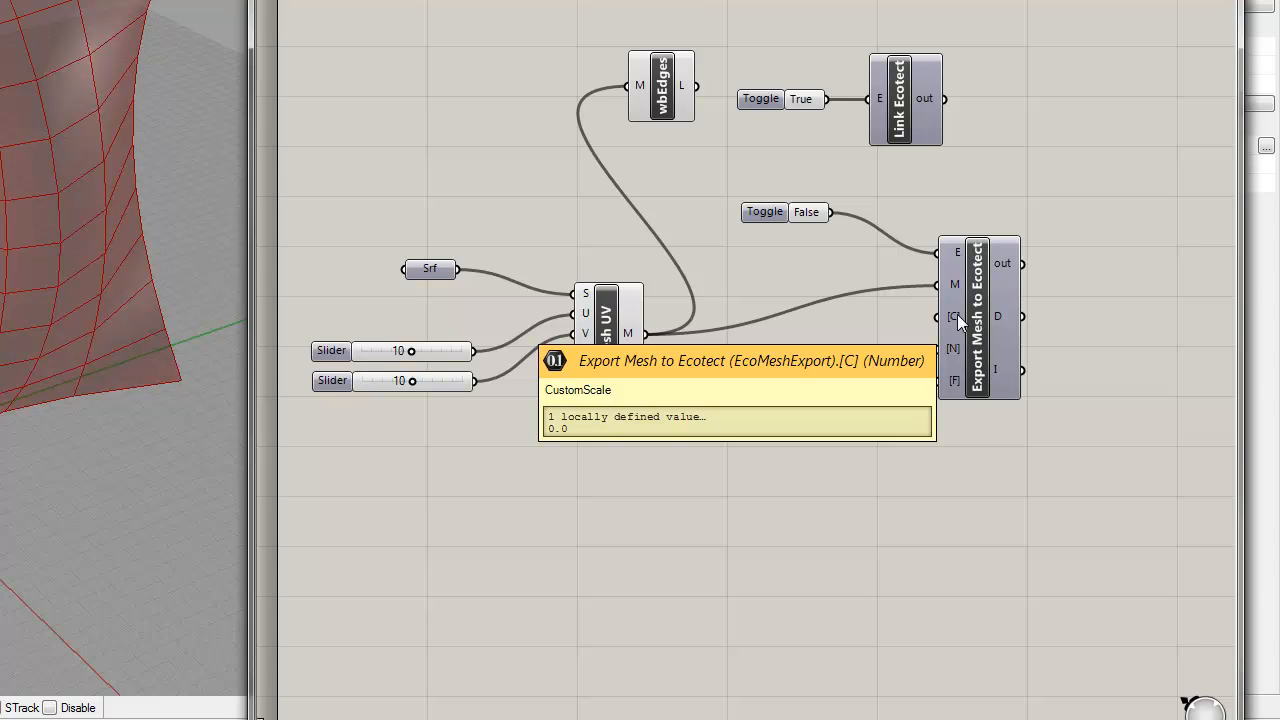
pyautogui.moveTo(958, 347)
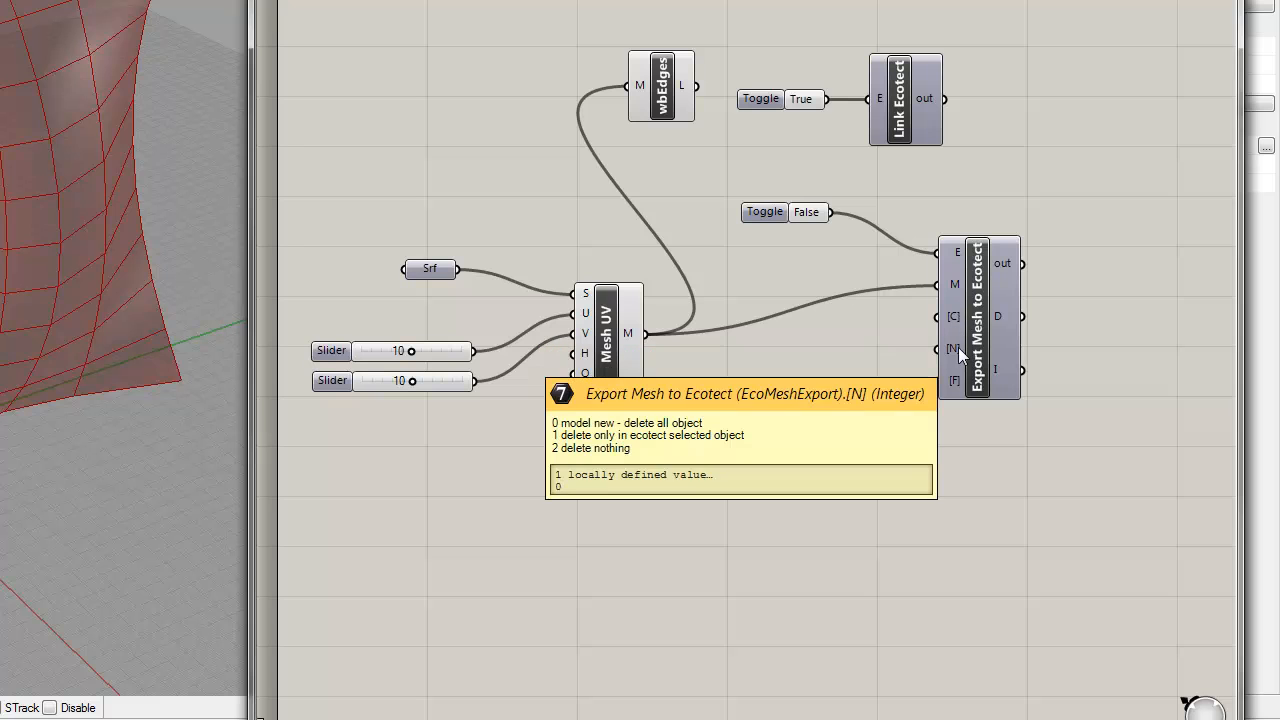
pyautogui.moveTo(954, 377)
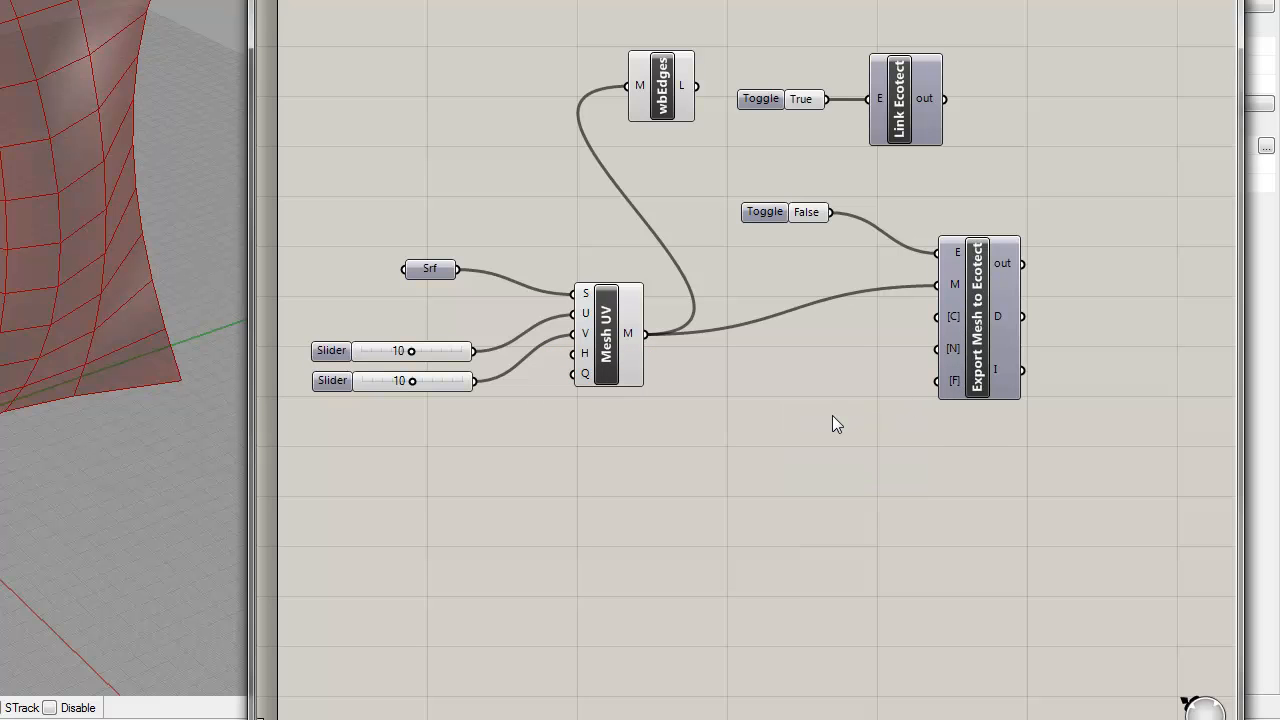
# Step: Set the mesh export toggle to True and inspect the exported mesh in Ecotect before returning to Grasshopper
pyautogui.doubleClick(802, 212)
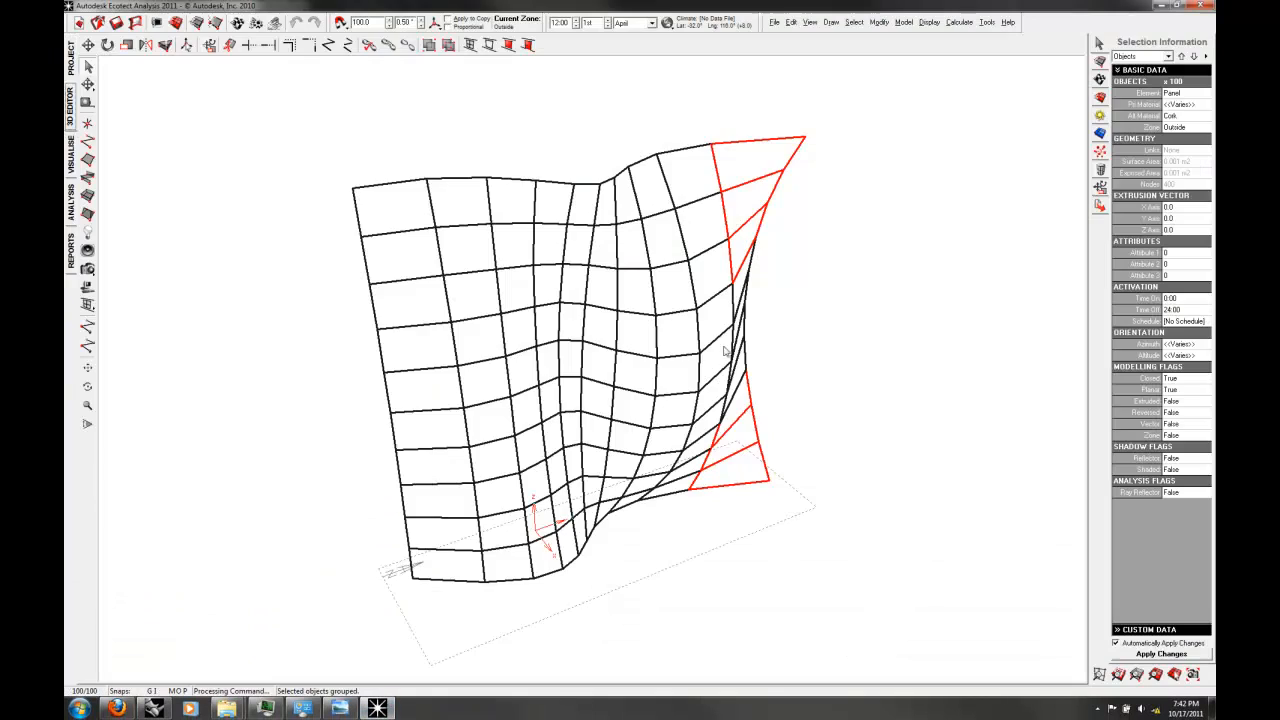
pyautogui.moveTo(872, 338); pyautogui.dragTo(867, 297, button='middle')
pyautogui.moveTo(867, 298); pyautogui.dragTo(934, 220, button='right')
pyautogui.click(934, 220)
pyautogui.moveTo(851, 241); pyautogui.dragTo(846, 360, button='right')
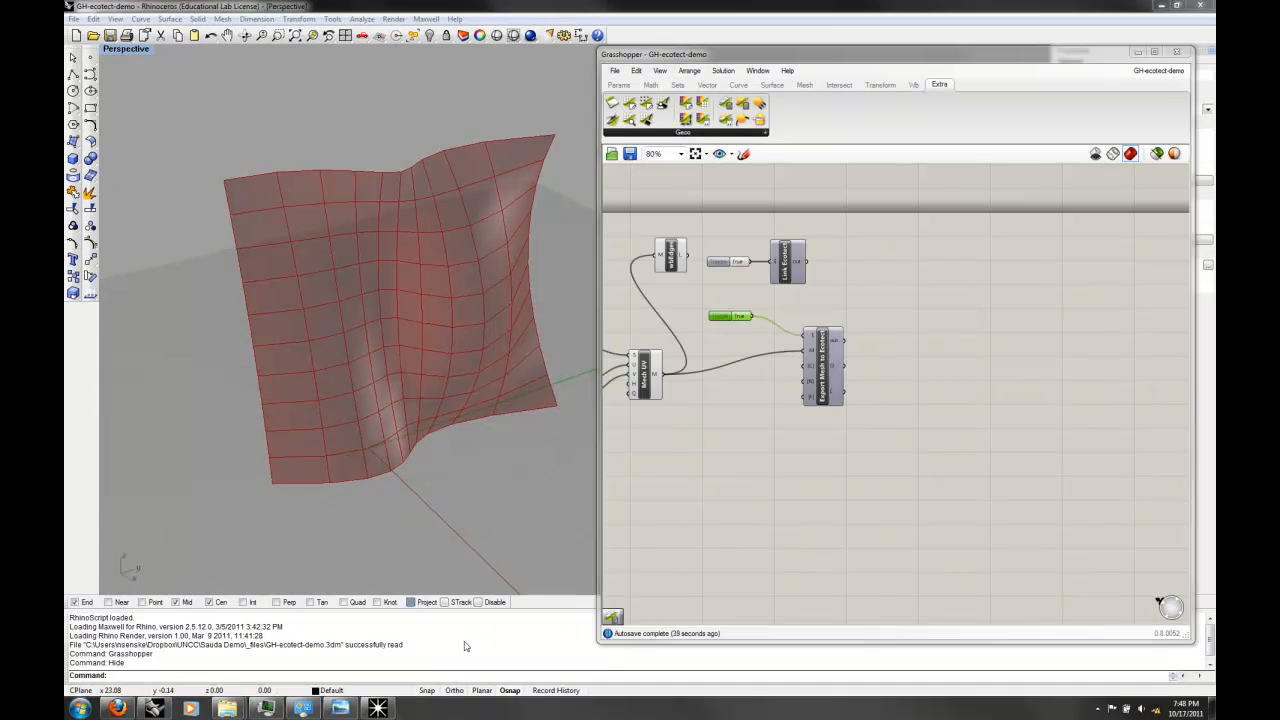
pyautogui.click(378, 708)
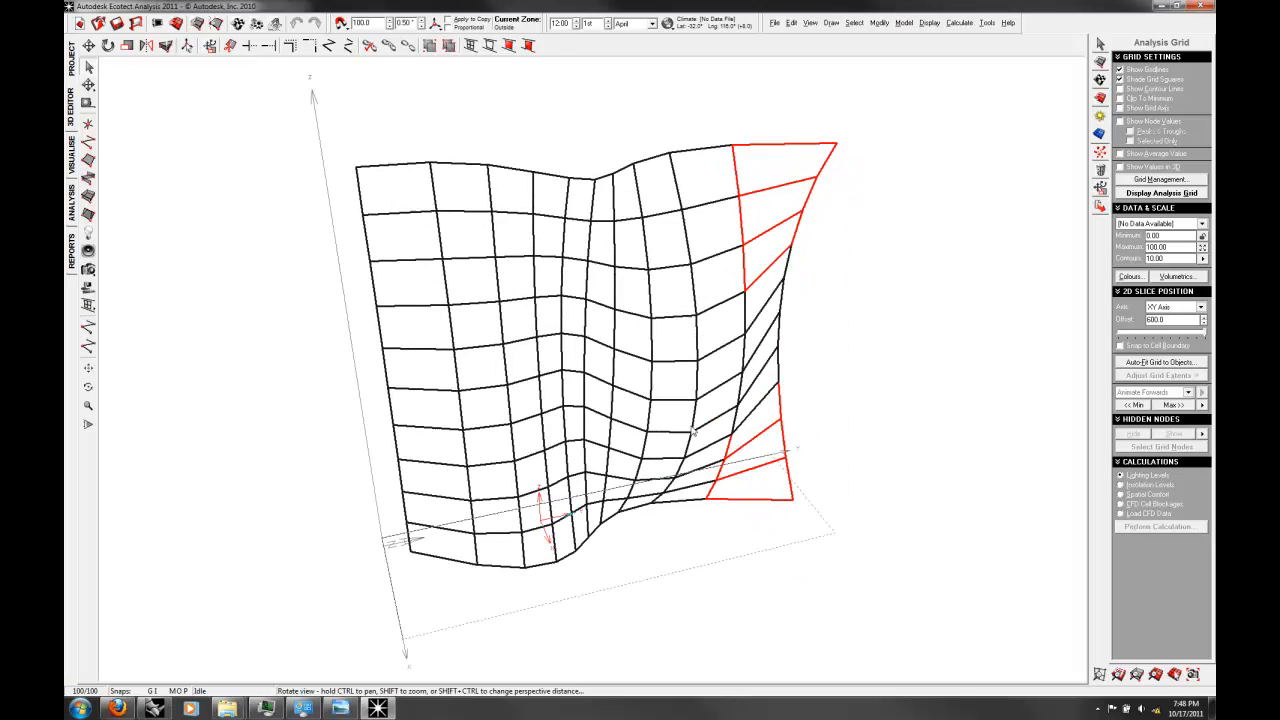
pyautogui.click(155, 709)
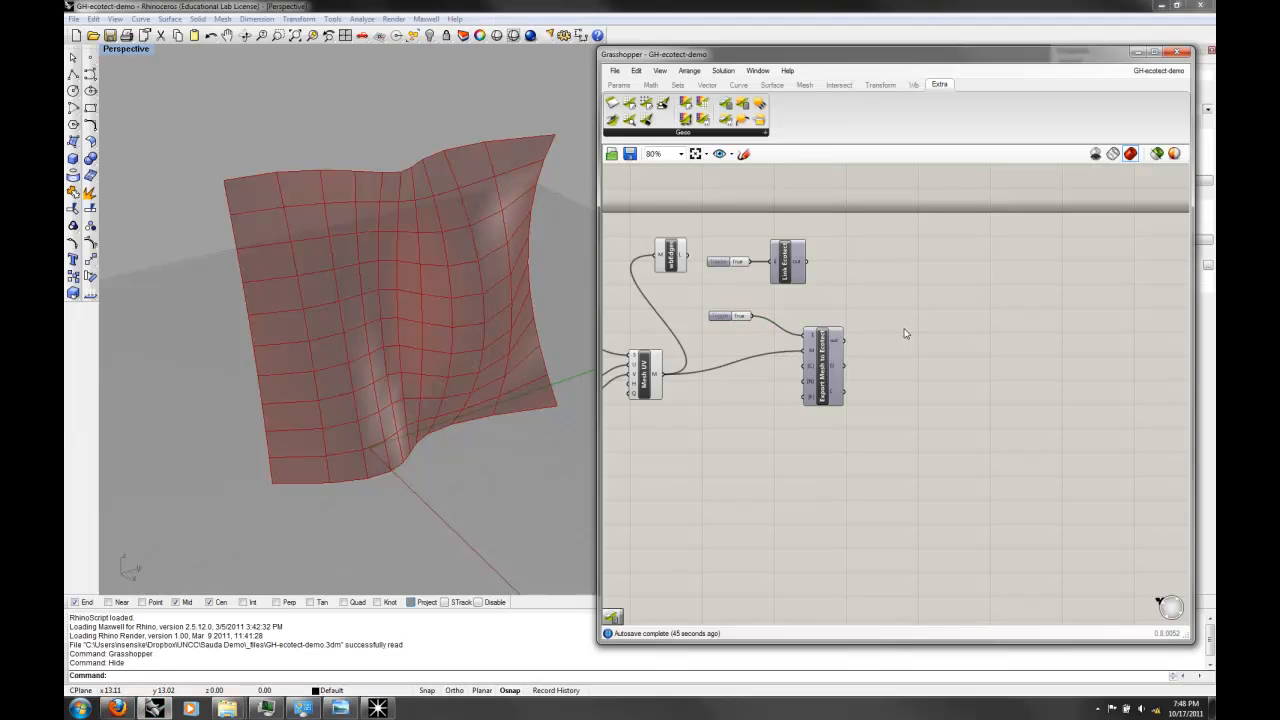
# Step: Set the mesh export toggle to False
pyautogui.doubleClick(740, 316)
pyautogui.moveTo(907, 367); pyautogui.dragTo(875, 366, button='right')
pyautogui.click(916, 467)
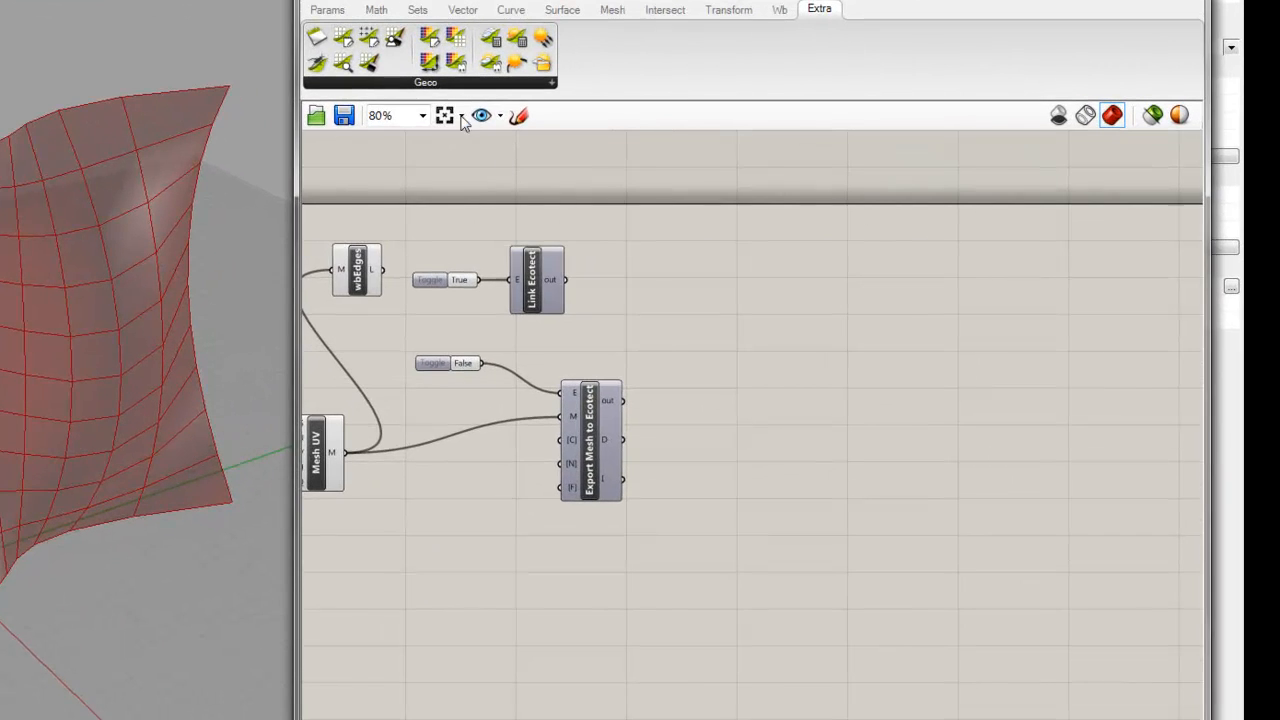
# Step: Add the Geco EcoSolCal component to the canvas beside Export Mesh to Ecotect
pyautogui.click(437, 86)
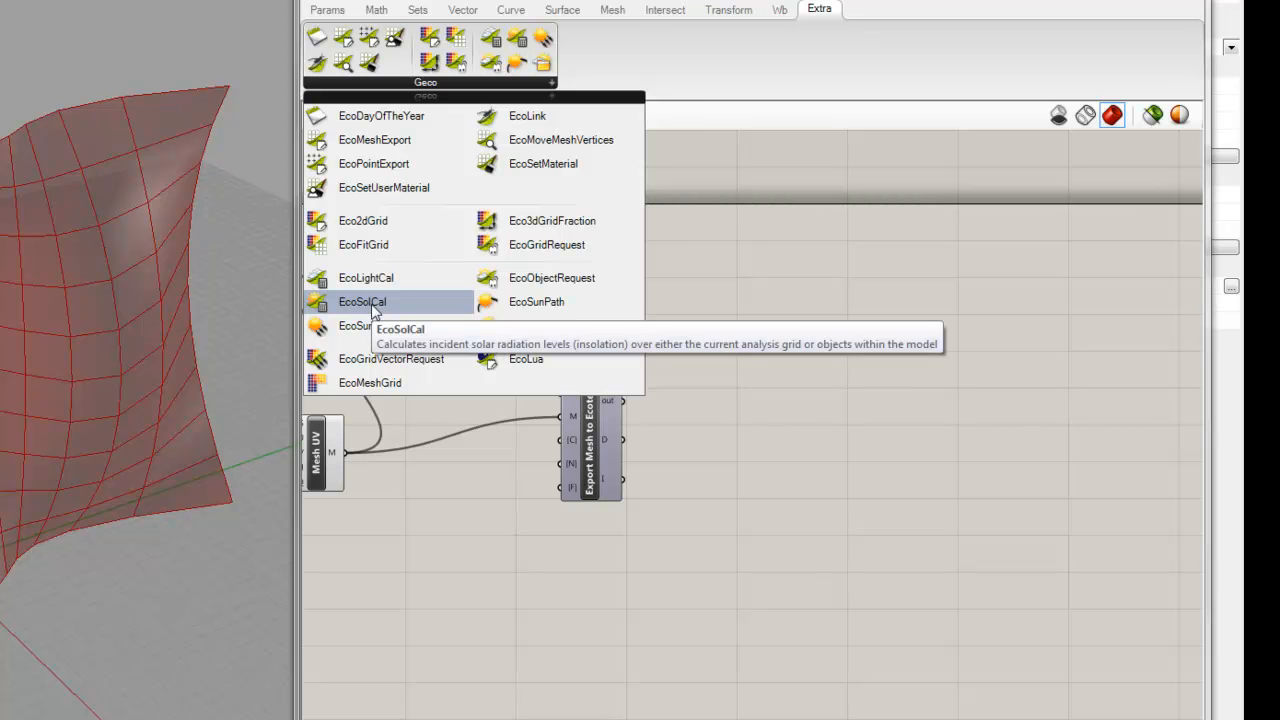
pyautogui.moveTo(373, 312); pyautogui.dragTo(819, 514)
pyautogui.click(821, 410)
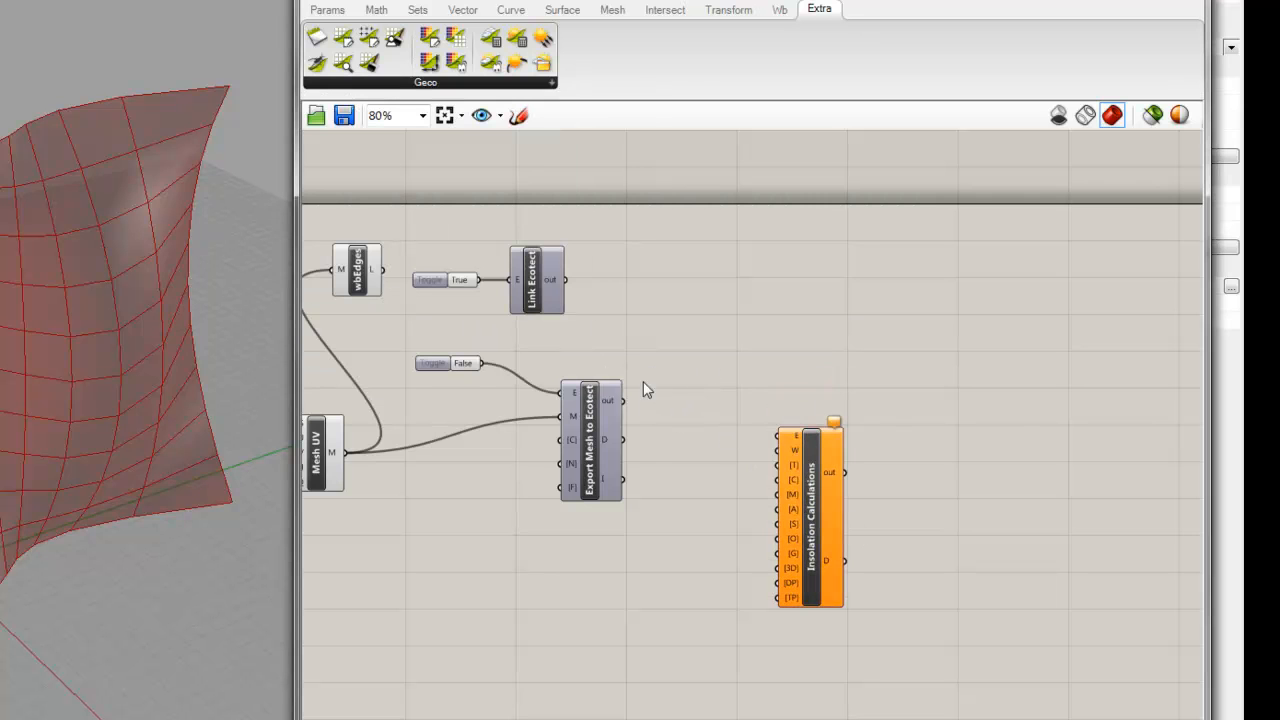
# Step: Connect Export Mesh to Ecotect's D output to Insolation Calculations' E input and shift the Insolation component slightly down
pyautogui.moveTo(795, 434)
pyautogui.moveTo(601, 440)
pyautogui.moveTo(603, 440); pyautogui.dragTo(779, 436)
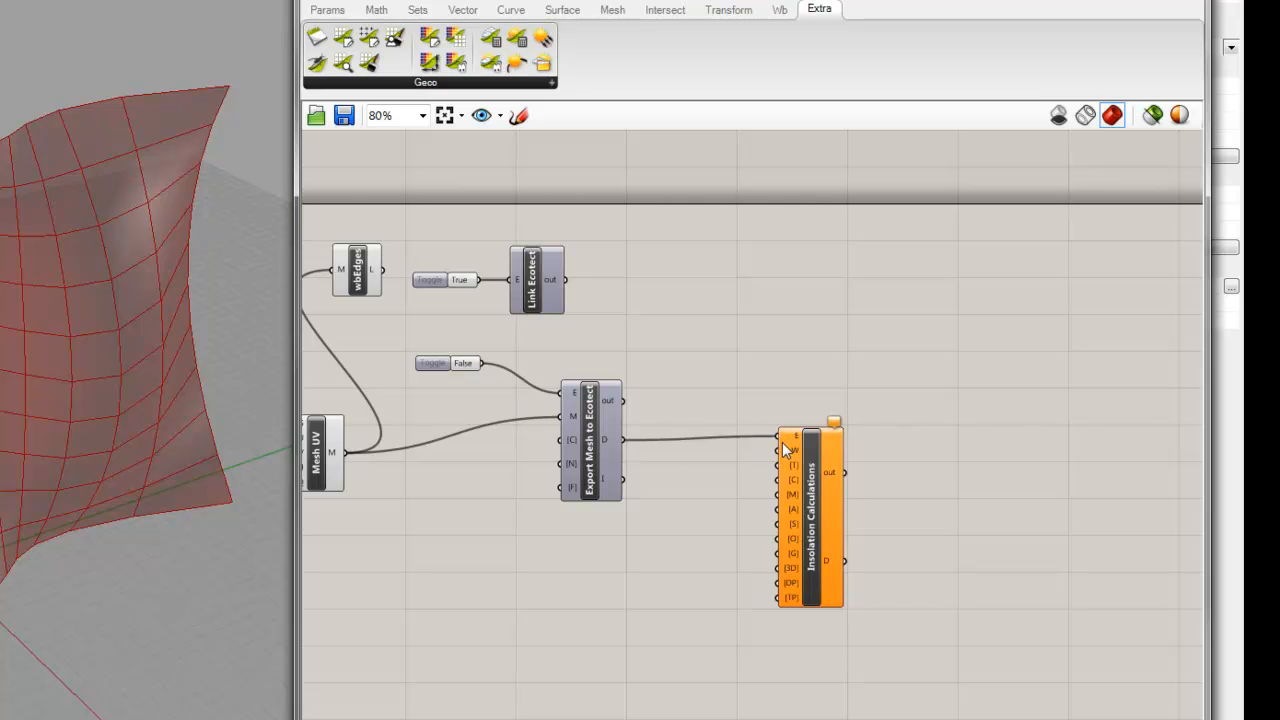
pyautogui.moveTo(804, 445); pyautogui.dragTo(799, 473)
pyautogui.click(804, 405)
pyautogui.moveTo(783, 466)
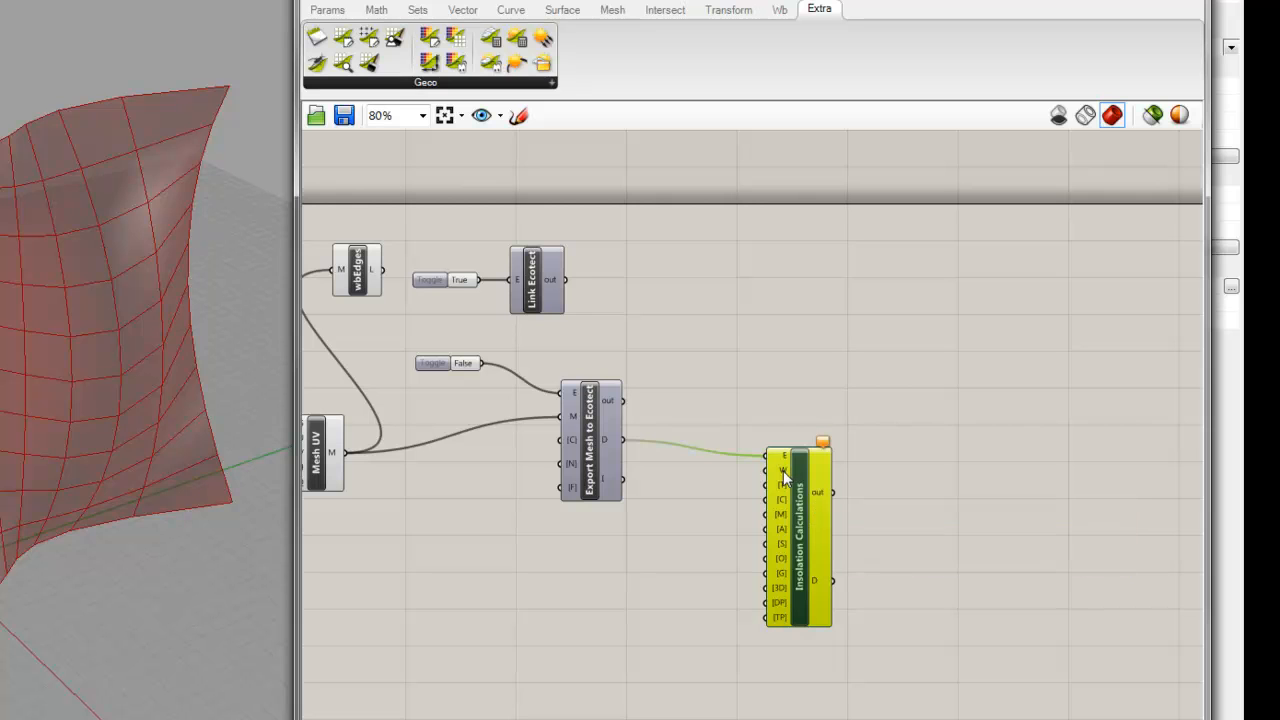
pyautogui.rightClick(783, 470)
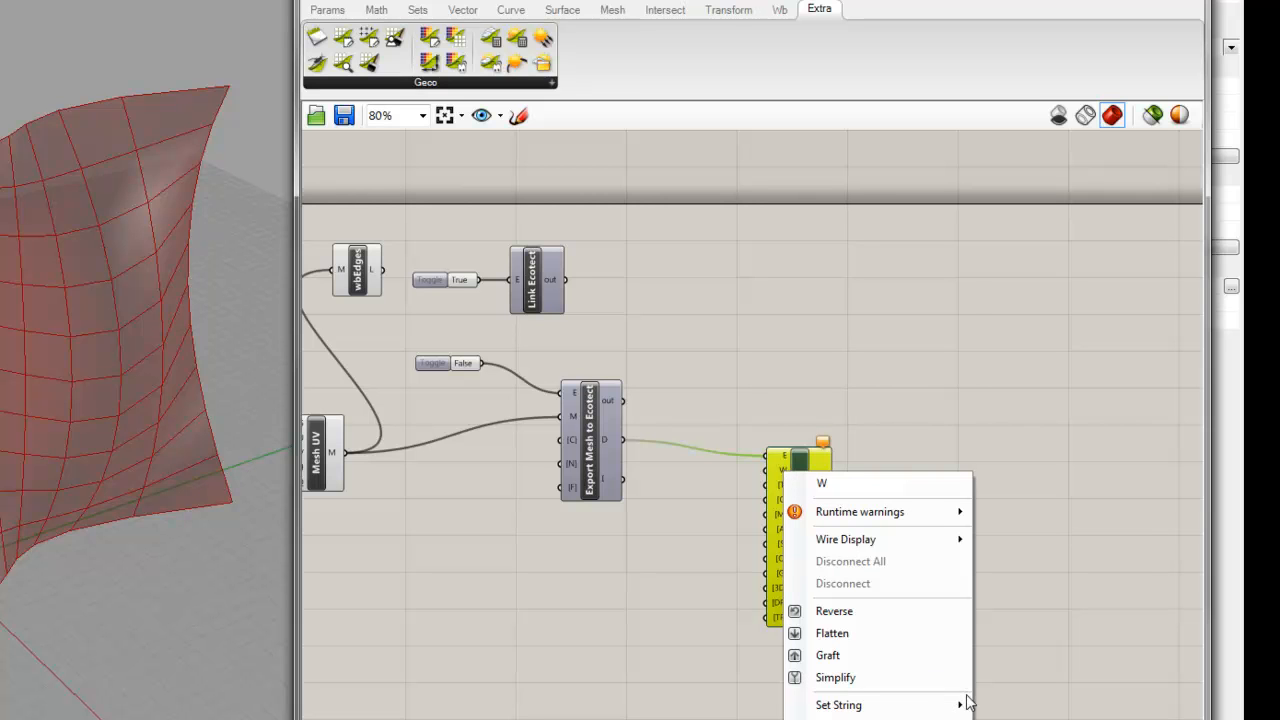
pyautogui.moveTo(956, 708)
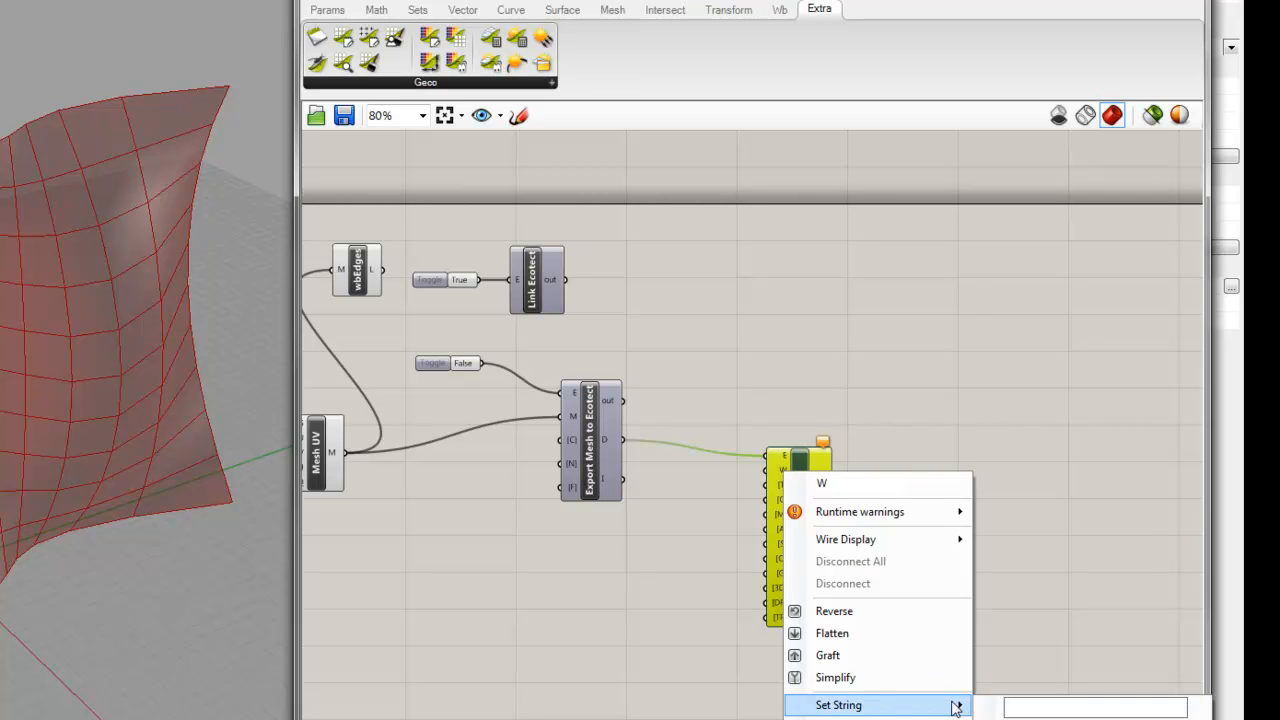
pyautogui.click(845, 718)
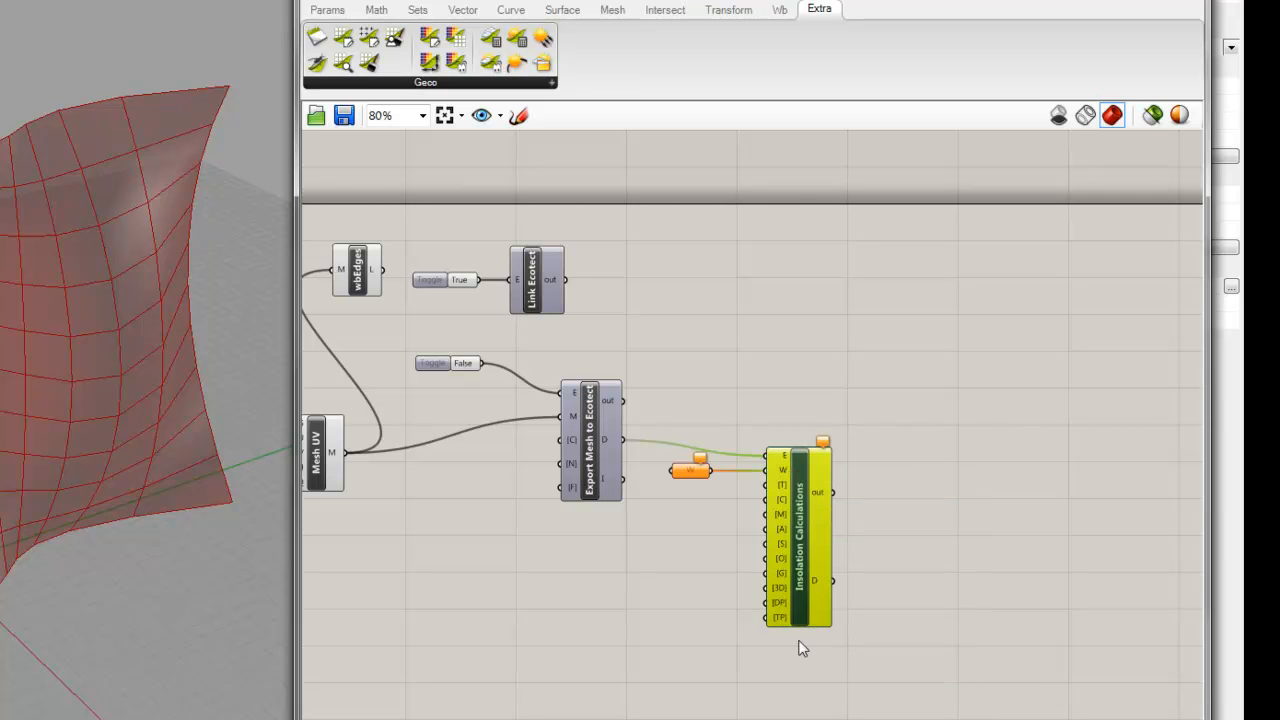
pyautogui.moveTo(700, 484); pyautogui.dragTo(653, 572)
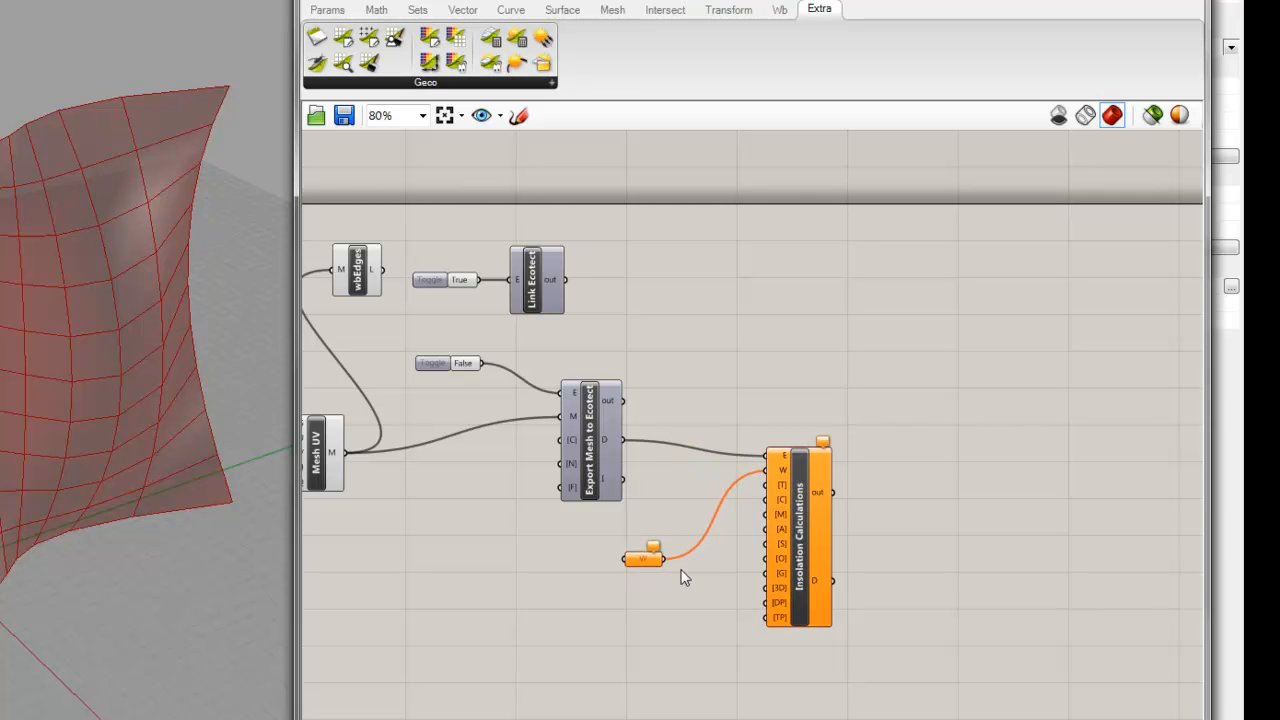
pyautogui.click(652, 562)
pyautogui.press('Delete')
# Step: Add a File Path parameter and connect it to Insolation Calculations' W input
pyautogui.doubleClick(759, 308)
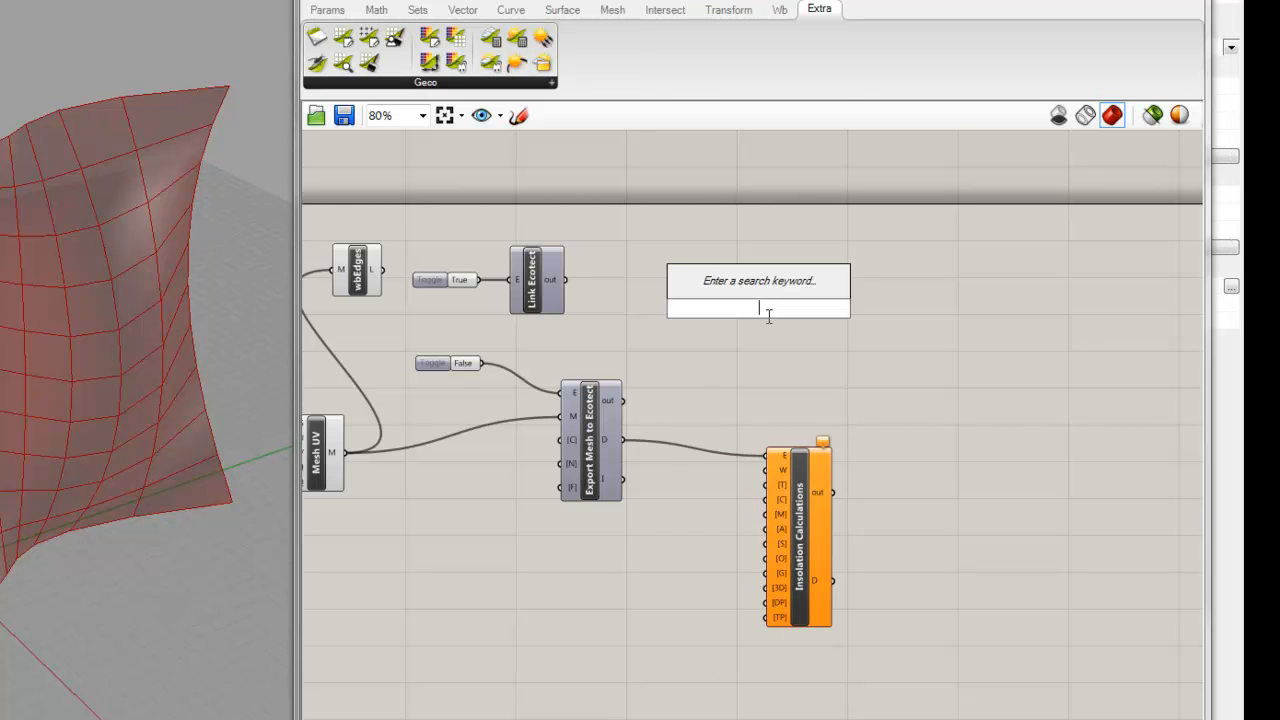
pyautogui.write('fil')
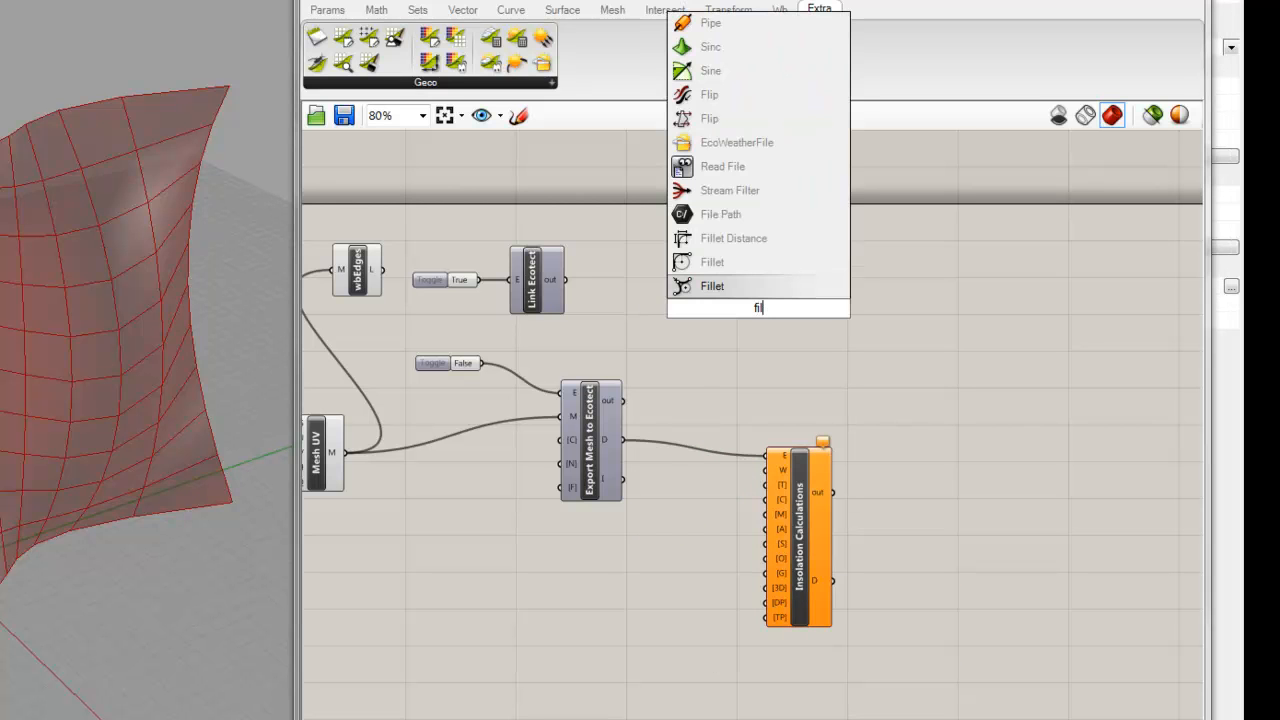
pyautogui.click(738, 219)
pyautogui.moveTo(762, 308); pyautogui.dragTo(765, 469)
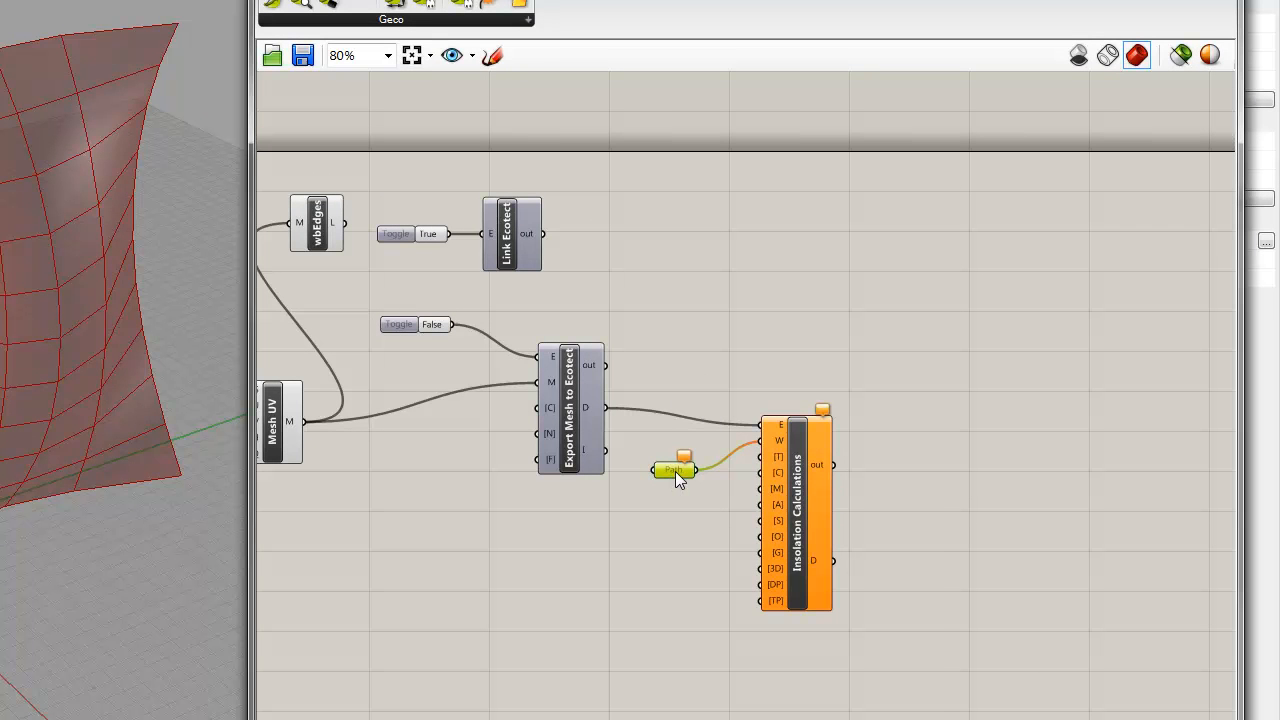
# Step: Start choosing an existing file for the File Path parameter and browse to the C: drive
pyautogui.rightClick(676, 478)
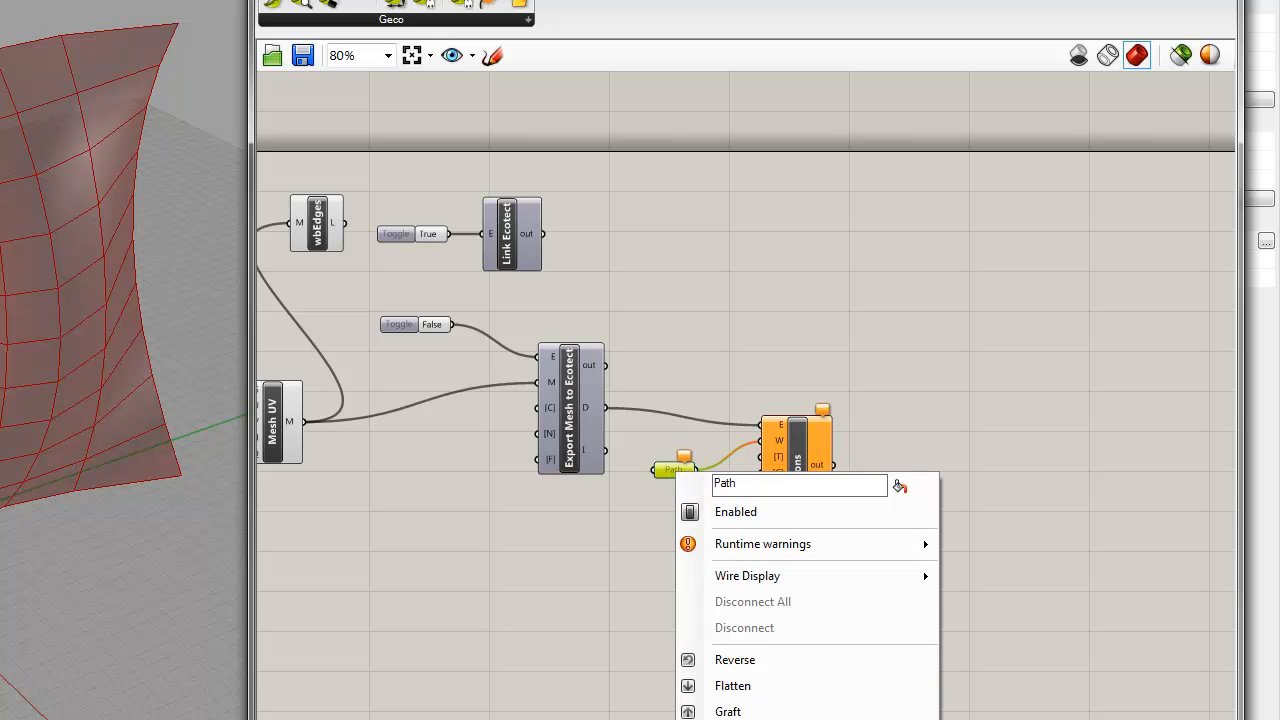
pyautogui.click(740, 718)
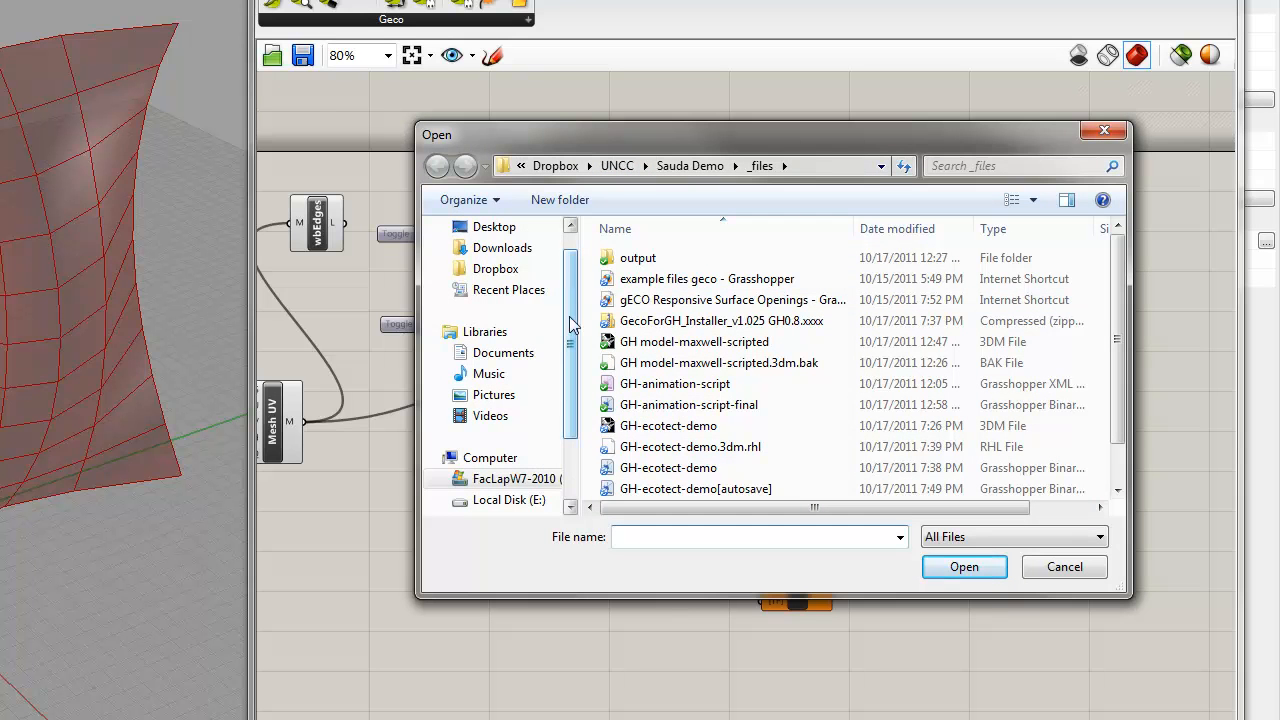
pyautogui.moveTo(575, 367); pyautogui.dragTo(569, 400)
pyautogui.click(555, 416)
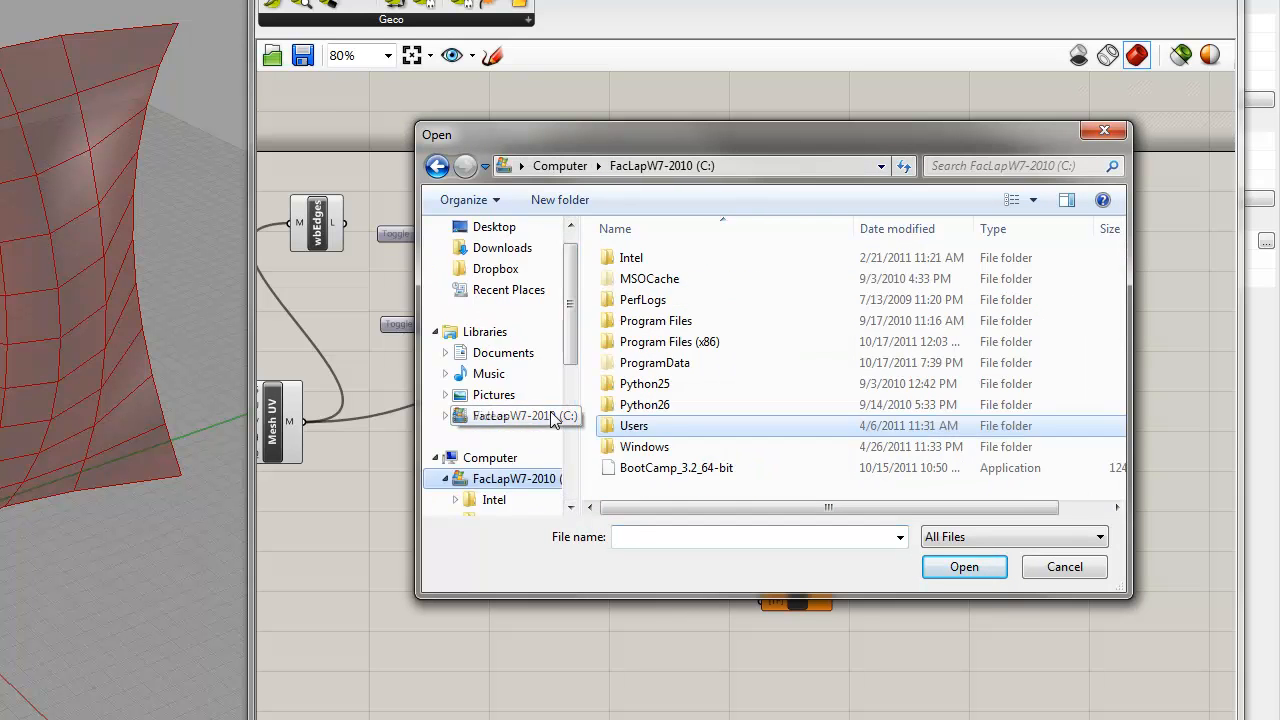
pyautogui.doubleClick(686, 322)
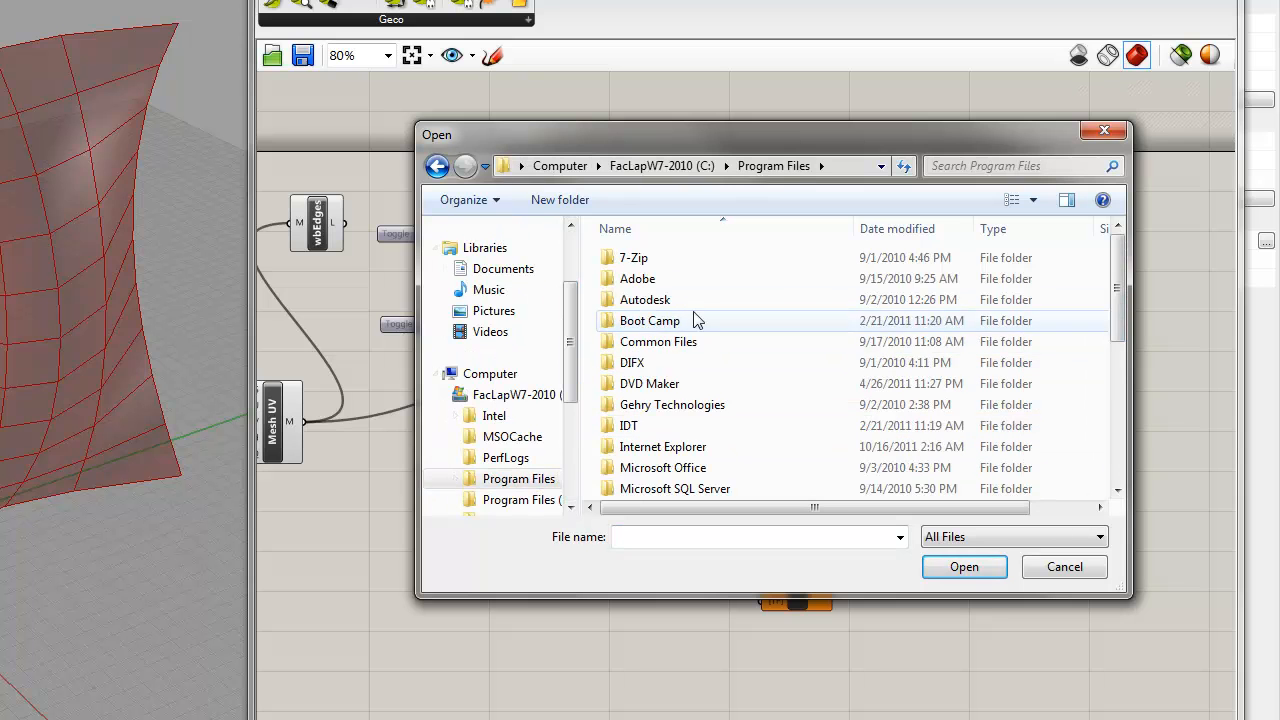
pyautogui.doubleClick(626, 300)
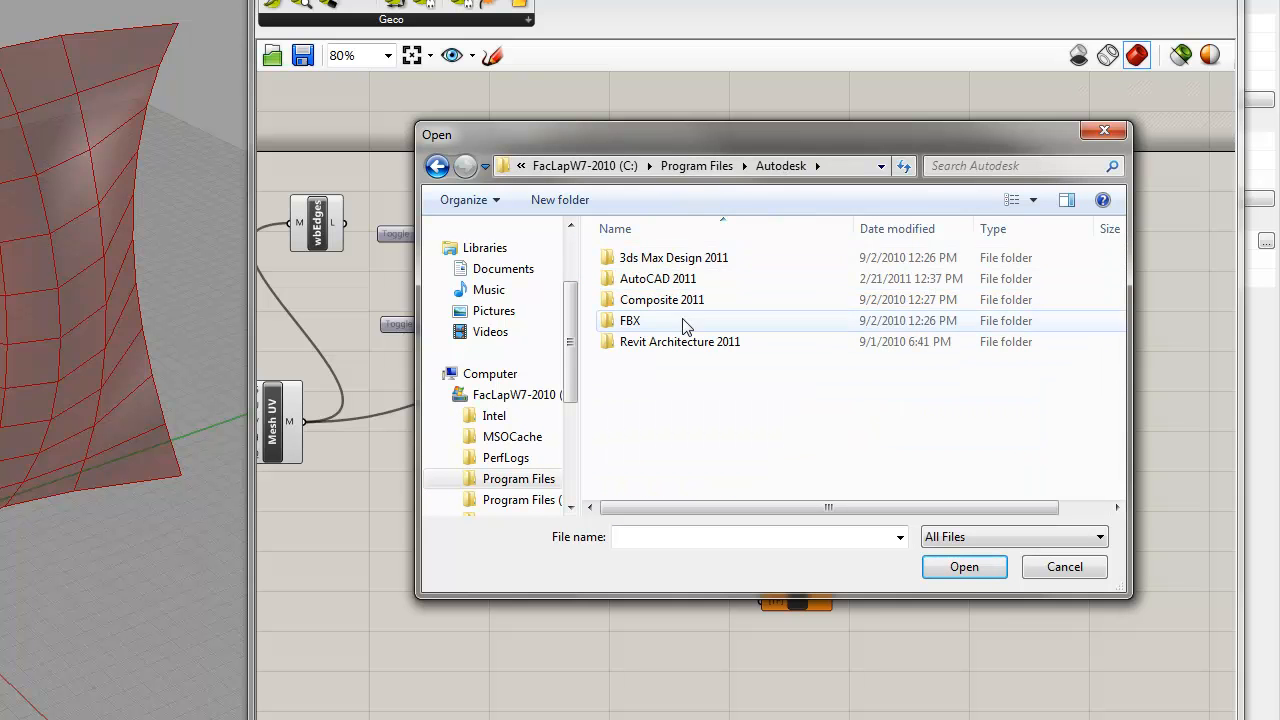
pyautogui.click(436, 166)
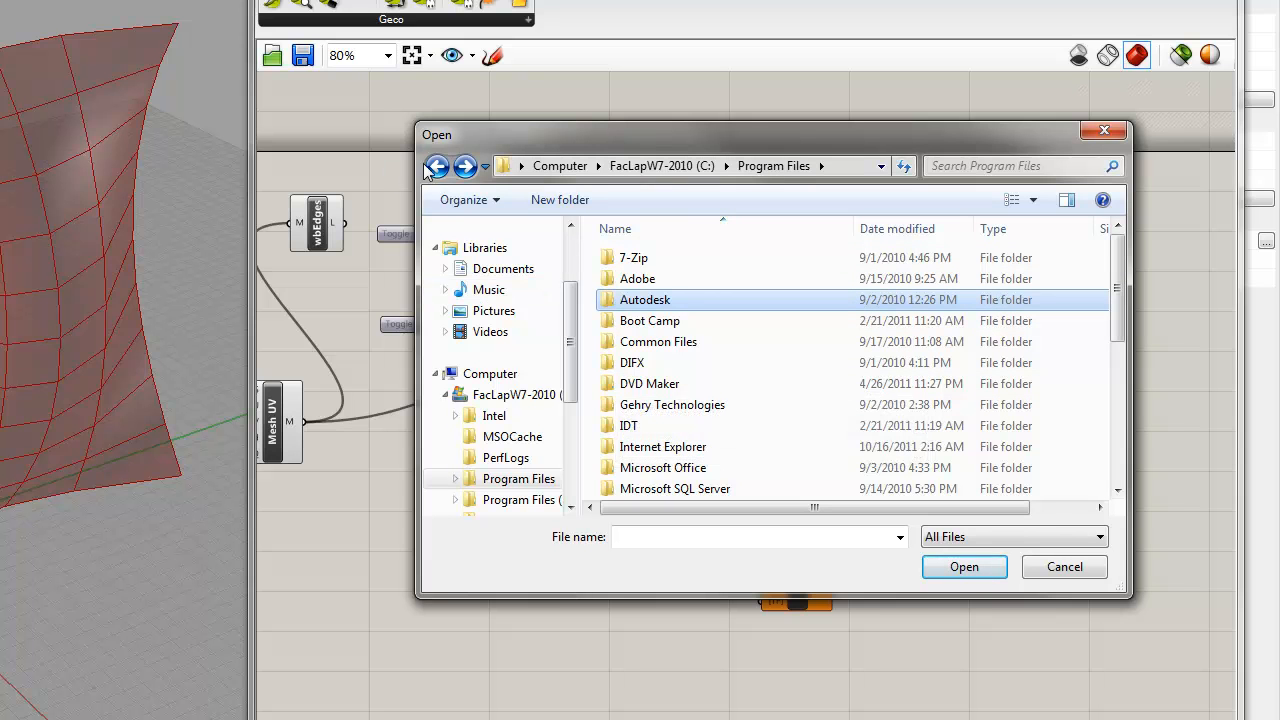
pyautogui.click(436, 166)
# Step: Browse to the Weather Data folder in Program Files (x86), Autodesk, Ecotect Analysis 2011
pyautogui.doubleClick(630, 342)
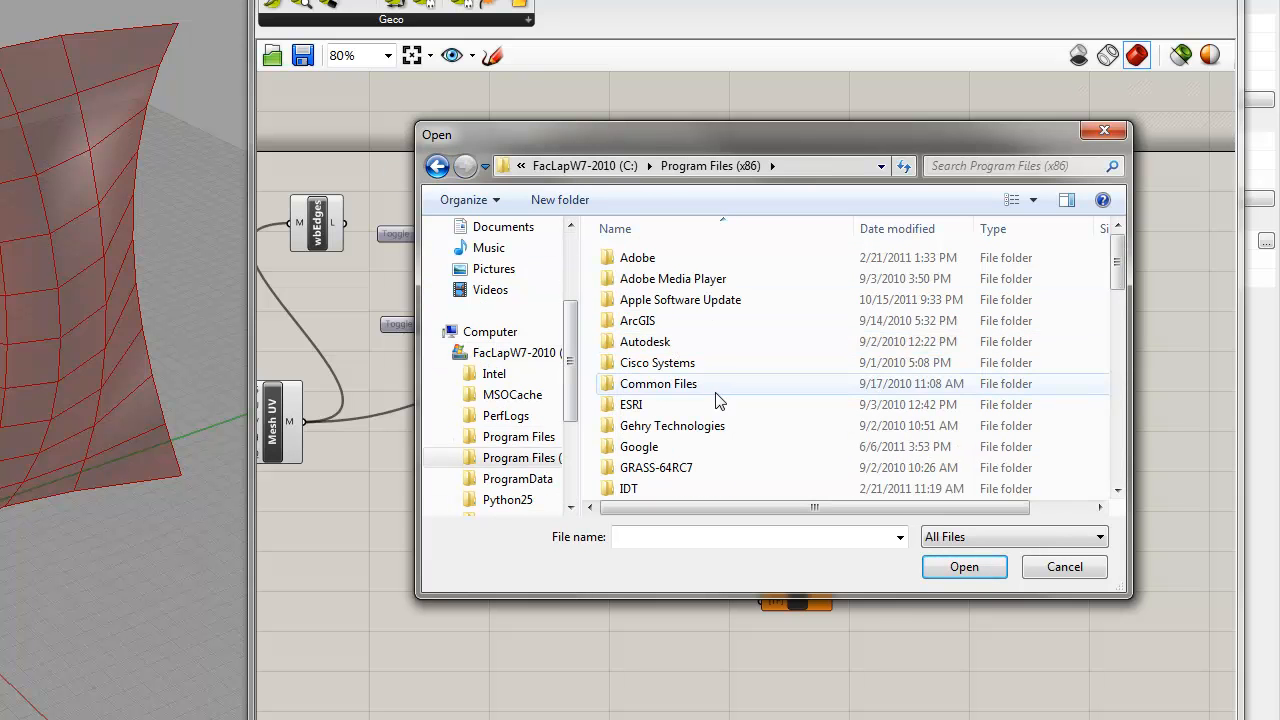
pyautogui.click(684, 343)
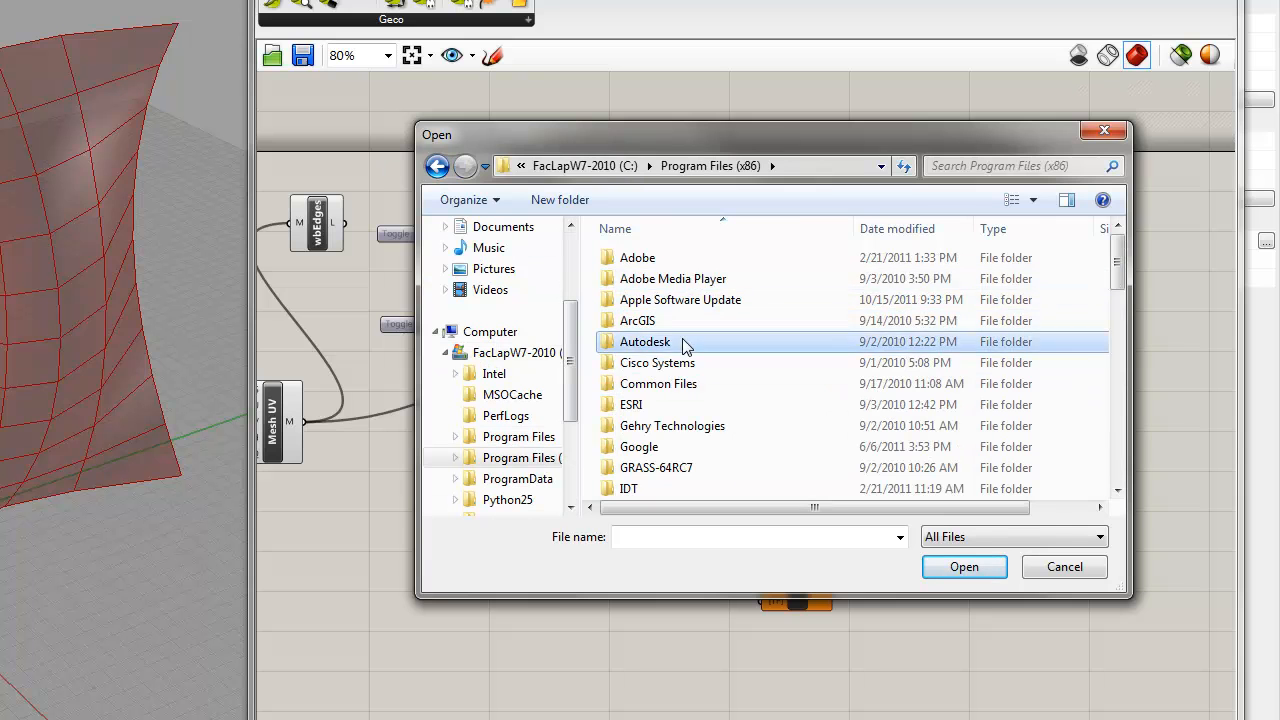
pyautogui.doubleClick(684, 343)
pyautogui.doubleClick(666, 343)
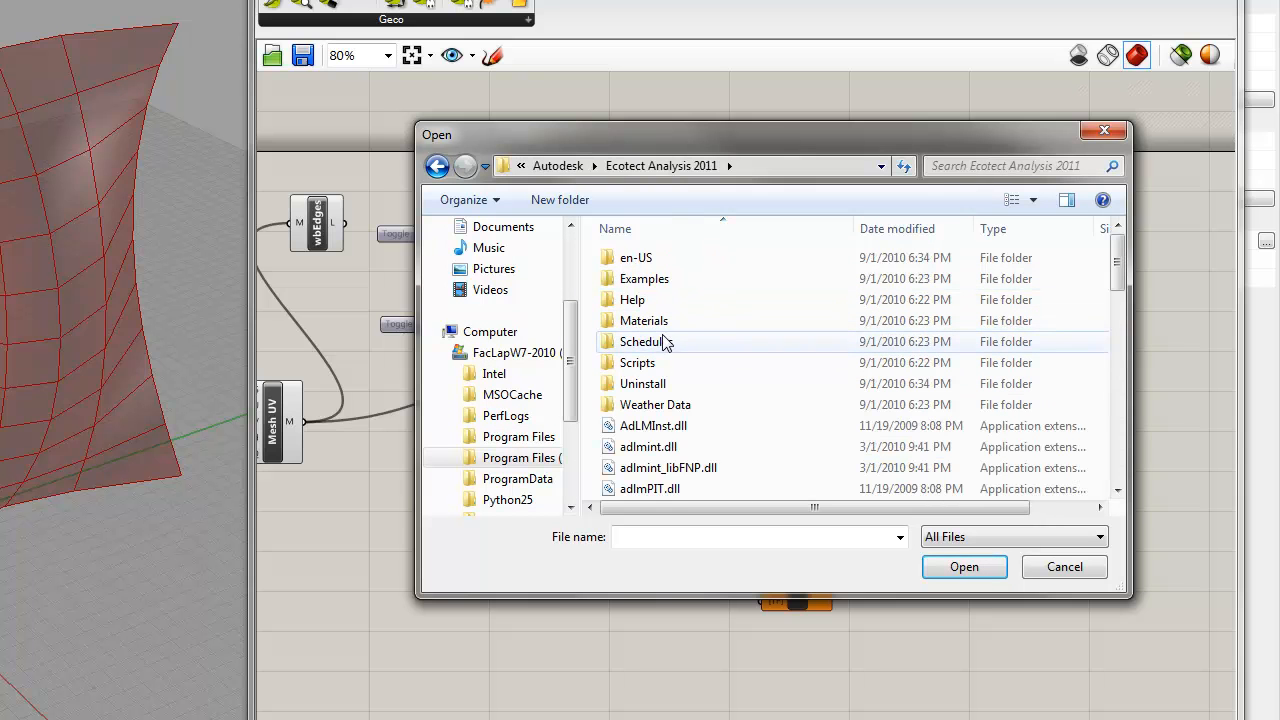
pyautogui.doubleClick(655, 404)
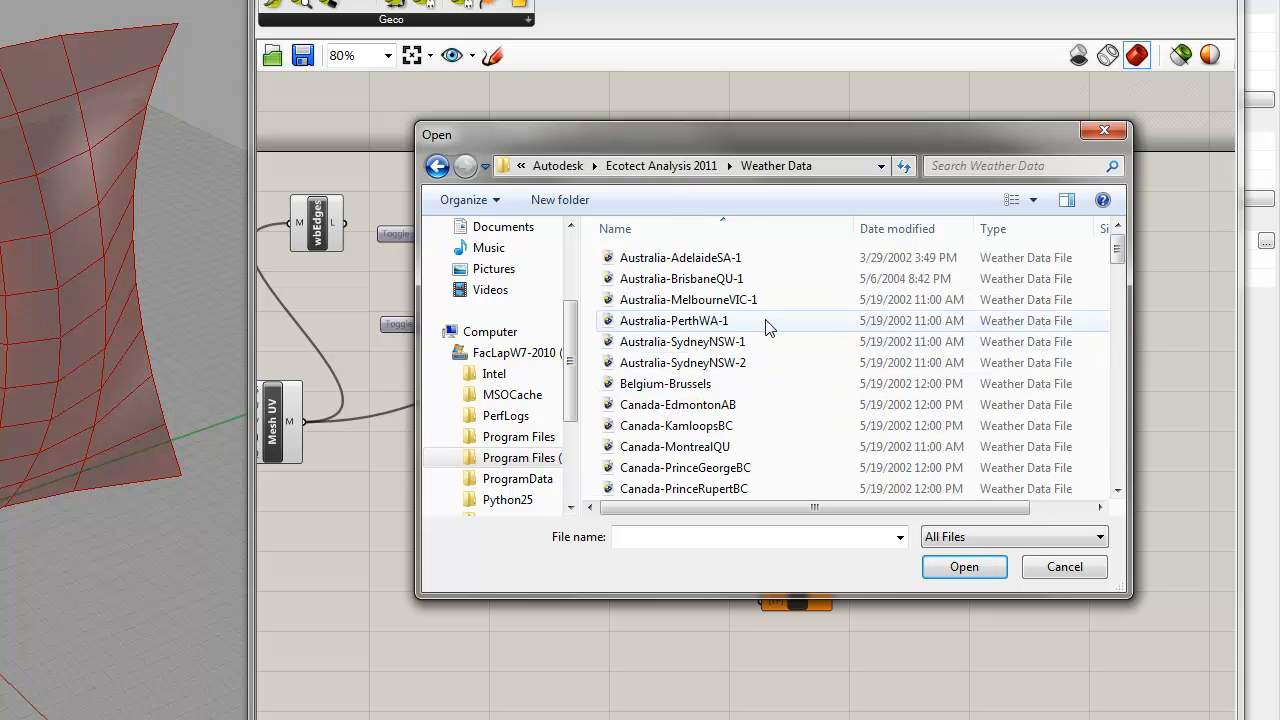
# Step: Select the USA-NashvilleTenessee weather data file as the File Path parameter's file
pyautogui.scroll(-15, 766, 328)
pyautogui.scroll(-10, 760, 383)
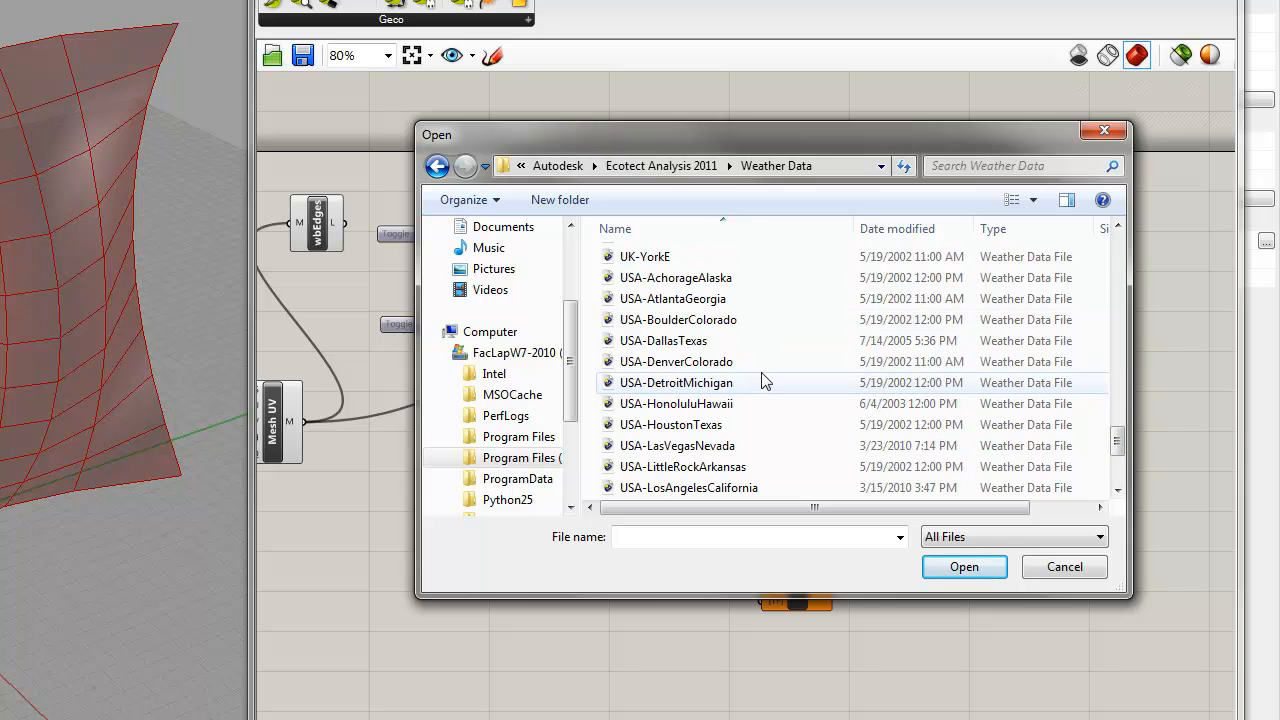
pyautogui.scroll(-1, 766, 390)
pyautogui.scroll(-1, 778, 442)
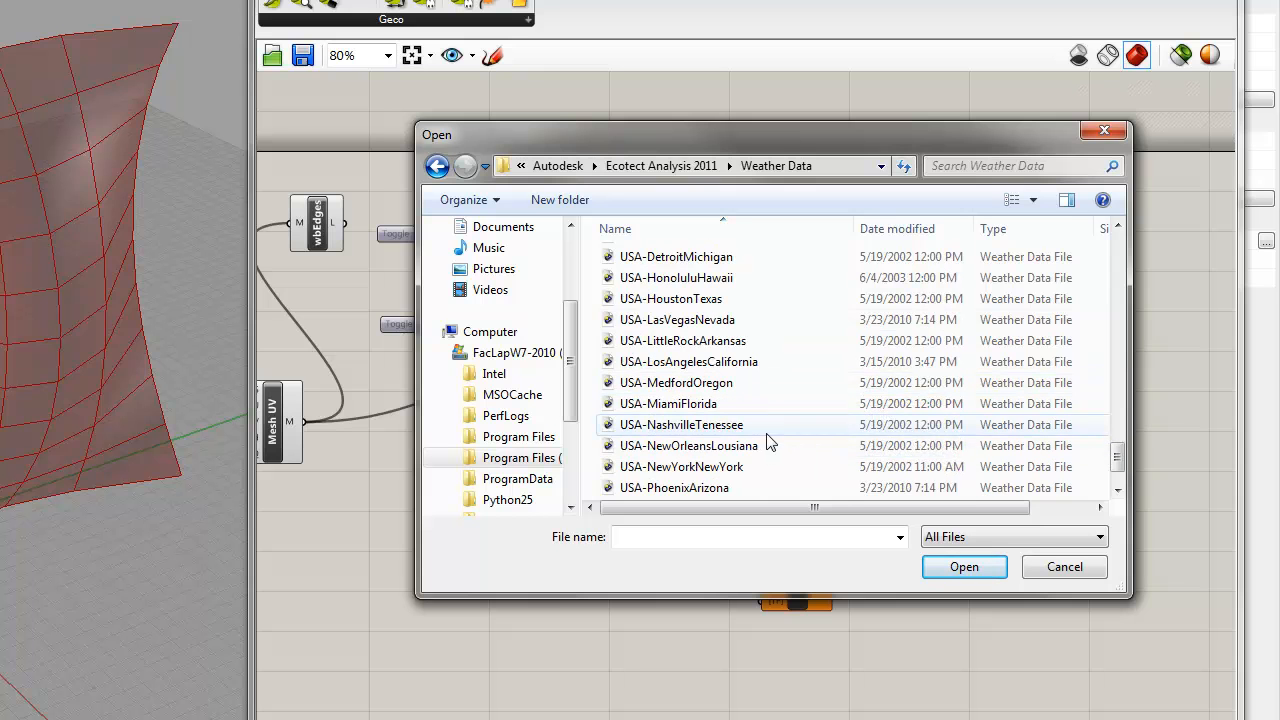
pyautogui.click(706, 428)
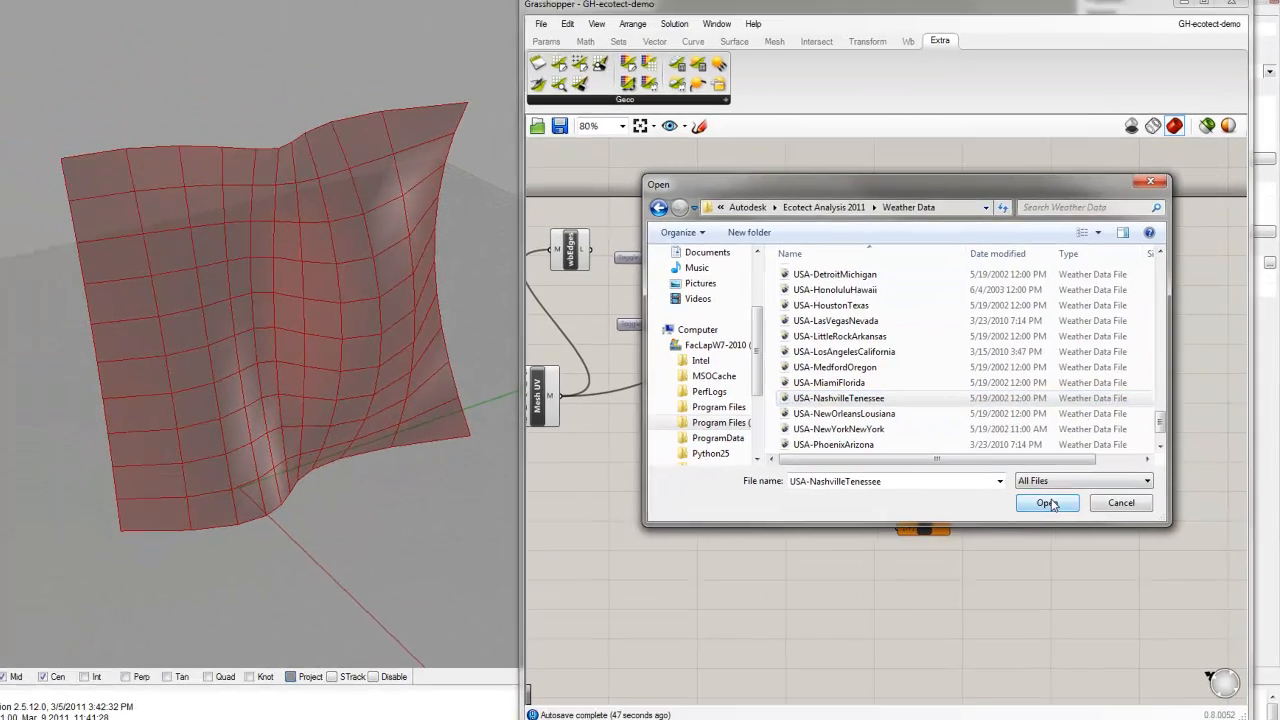
pyautogui.click(968, 567)
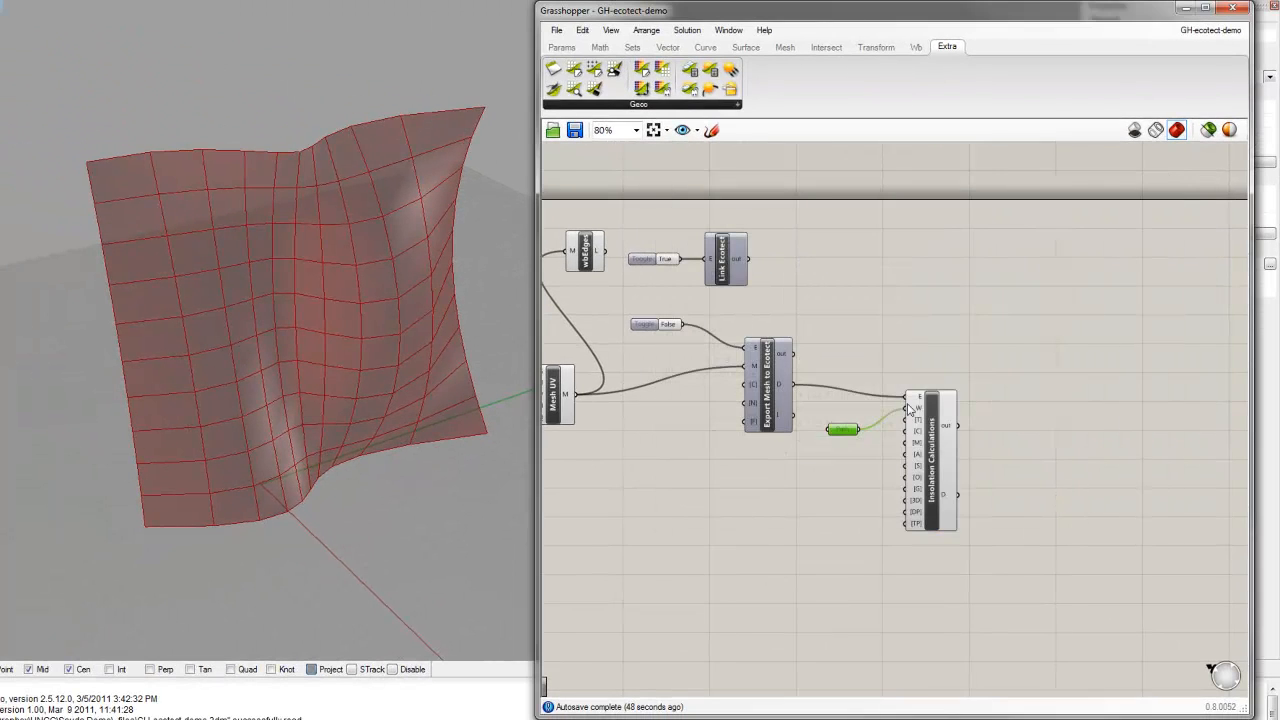
# Step: Read the descriptions of Insolation Calculations' inputs and check the integer set for its [C] calculation type
pyautogui.click(935, 447)
pyautogui.click(991, 406)
pyautogui.moveTo(921, 399)
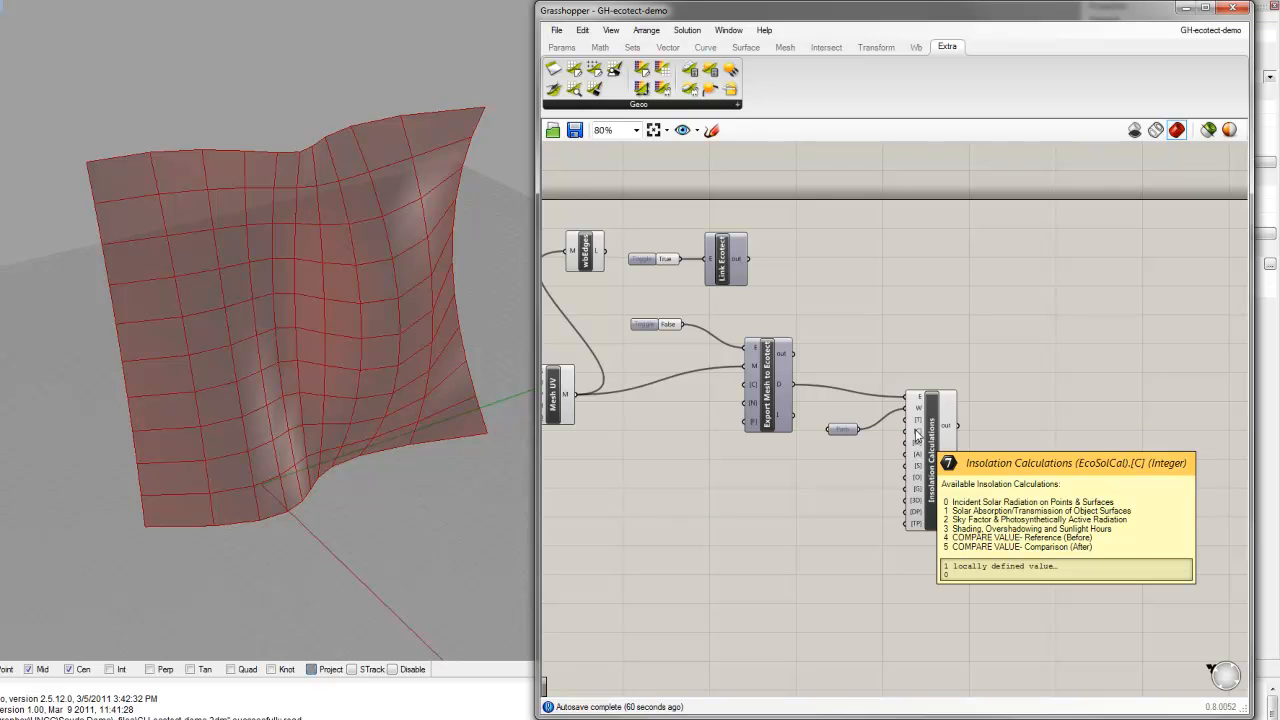
pyautogui.rightClick(916, 433)
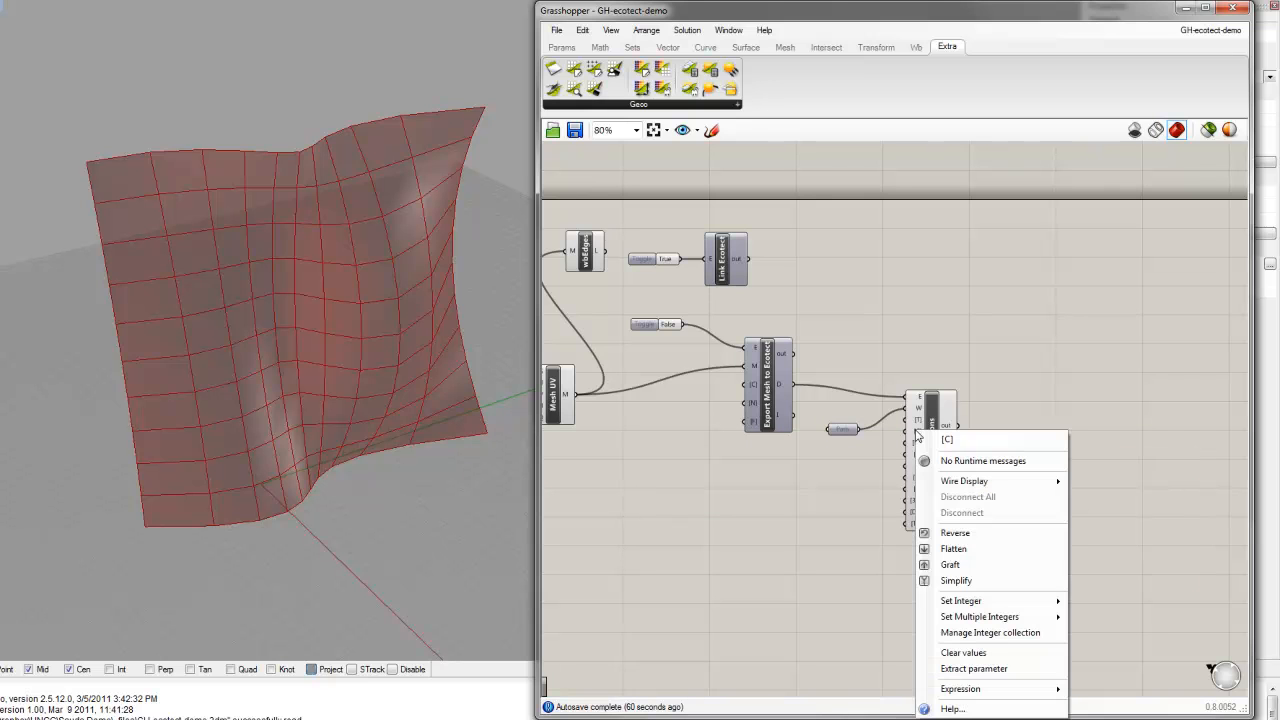
pyautogui.moveTo(985, 603)
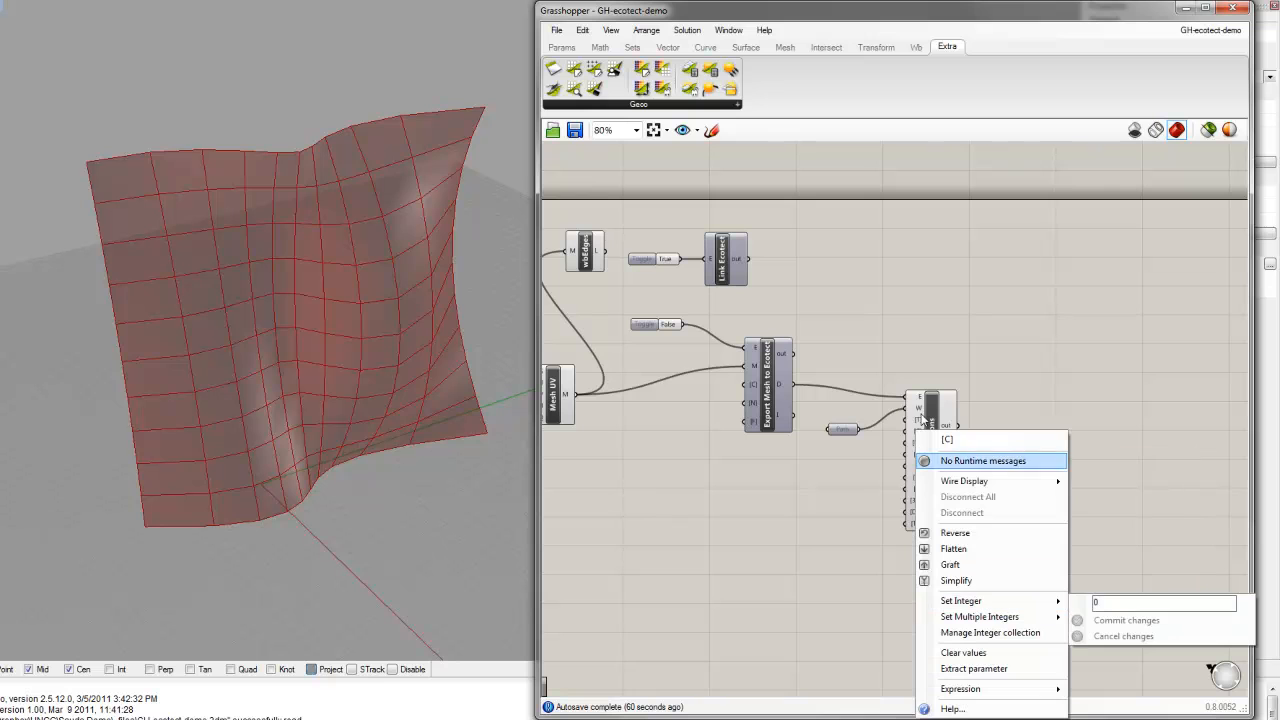
pyautogui.click(932, 420)
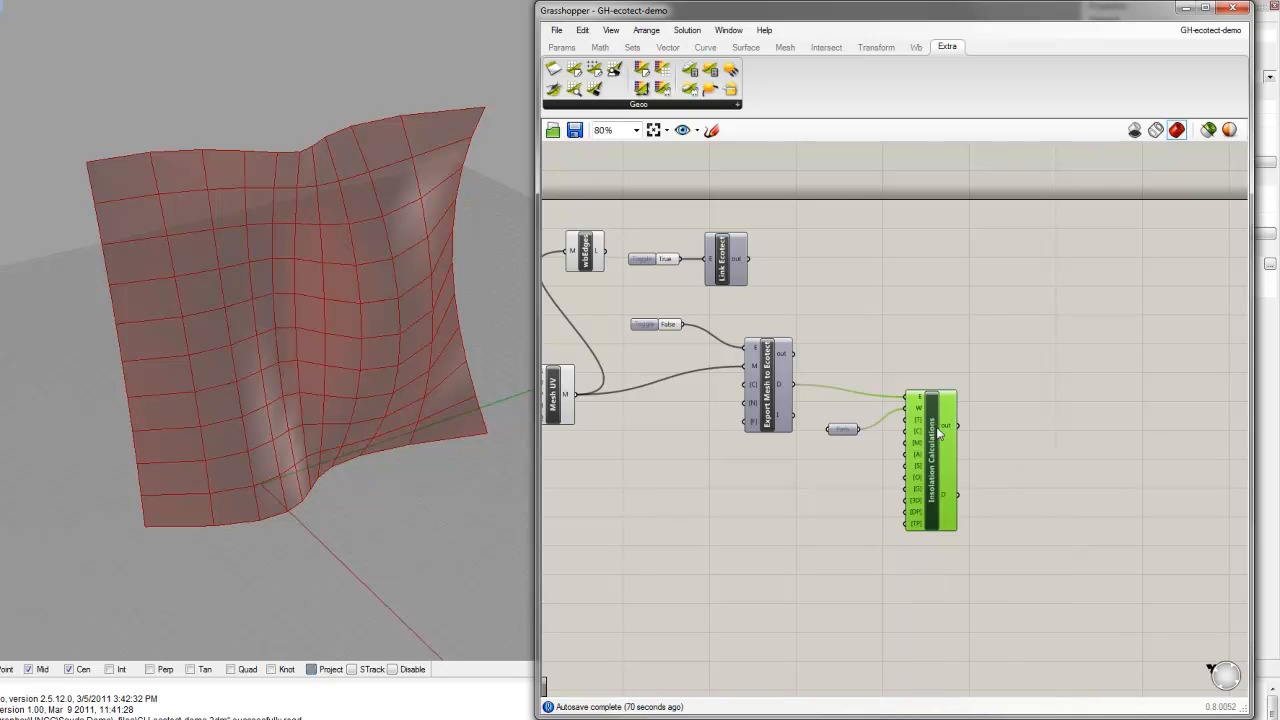
pyautogui.moveTo(917, 457)
# Step: Add a number slider to the canvas below Export Mesh to Ecotect
pyautogui.doubleClick(806, 512)
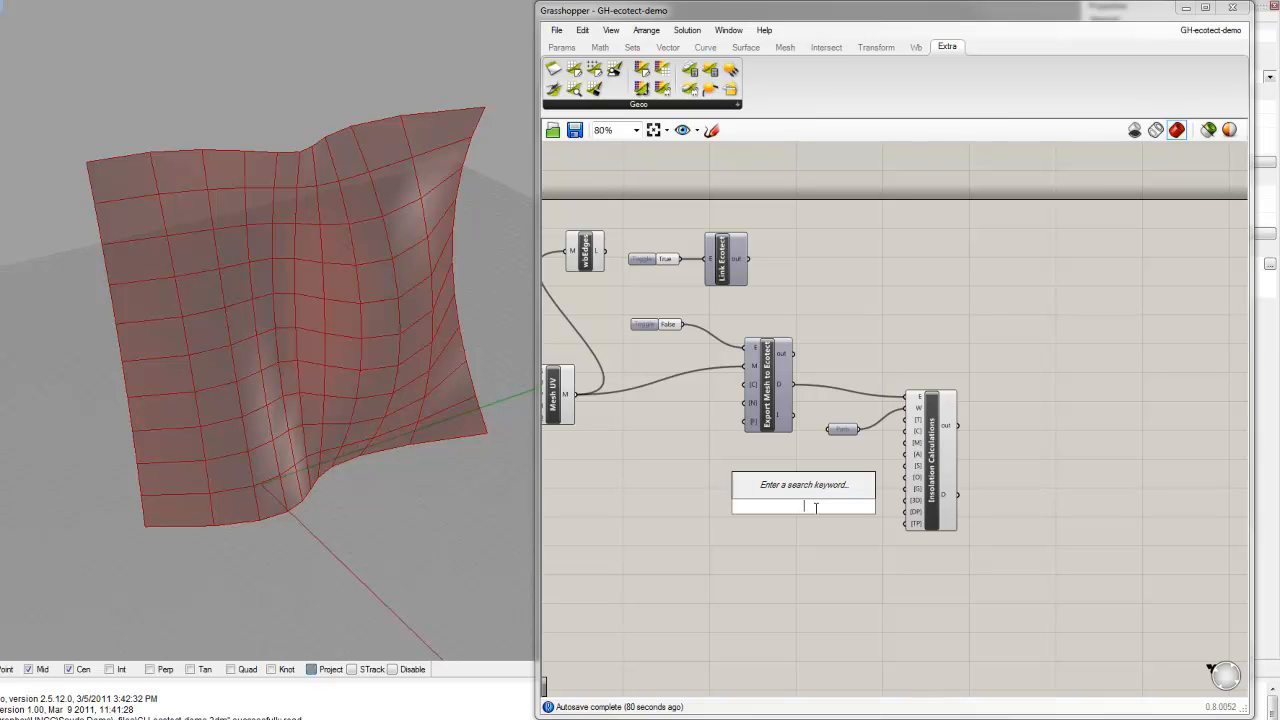
pyautogui.write('num')
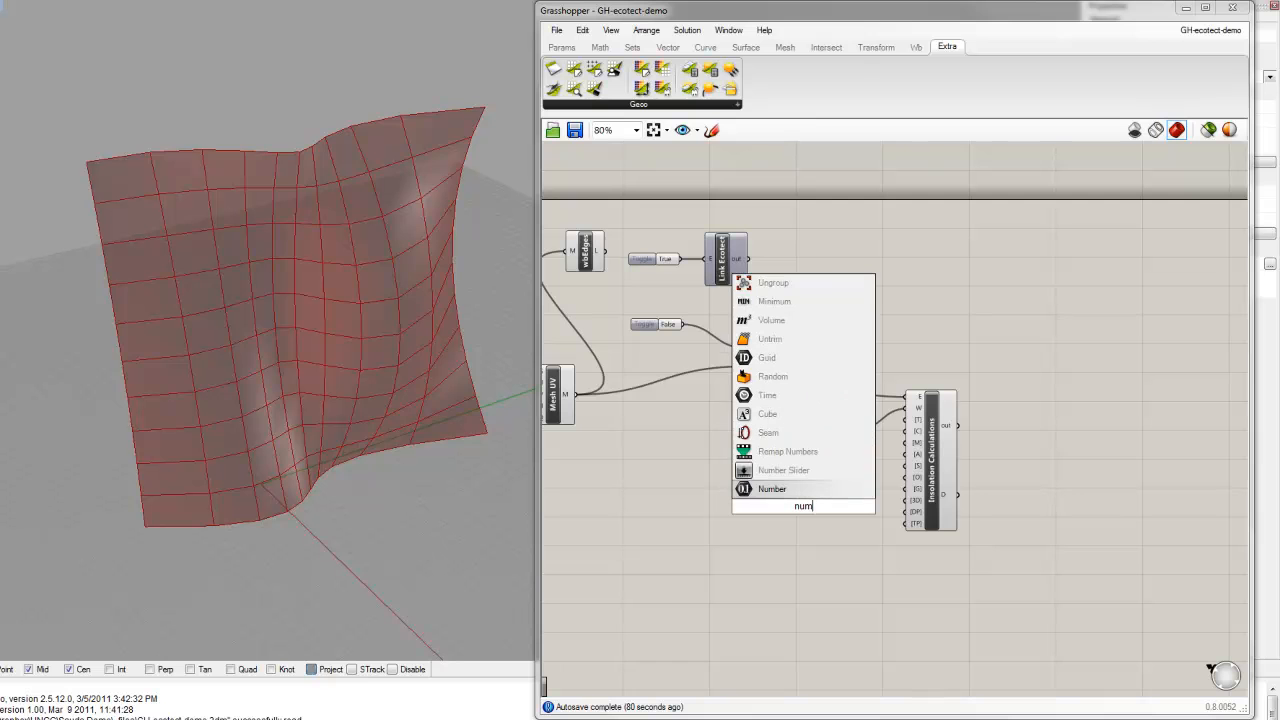
pyautogui.click(829, 472)
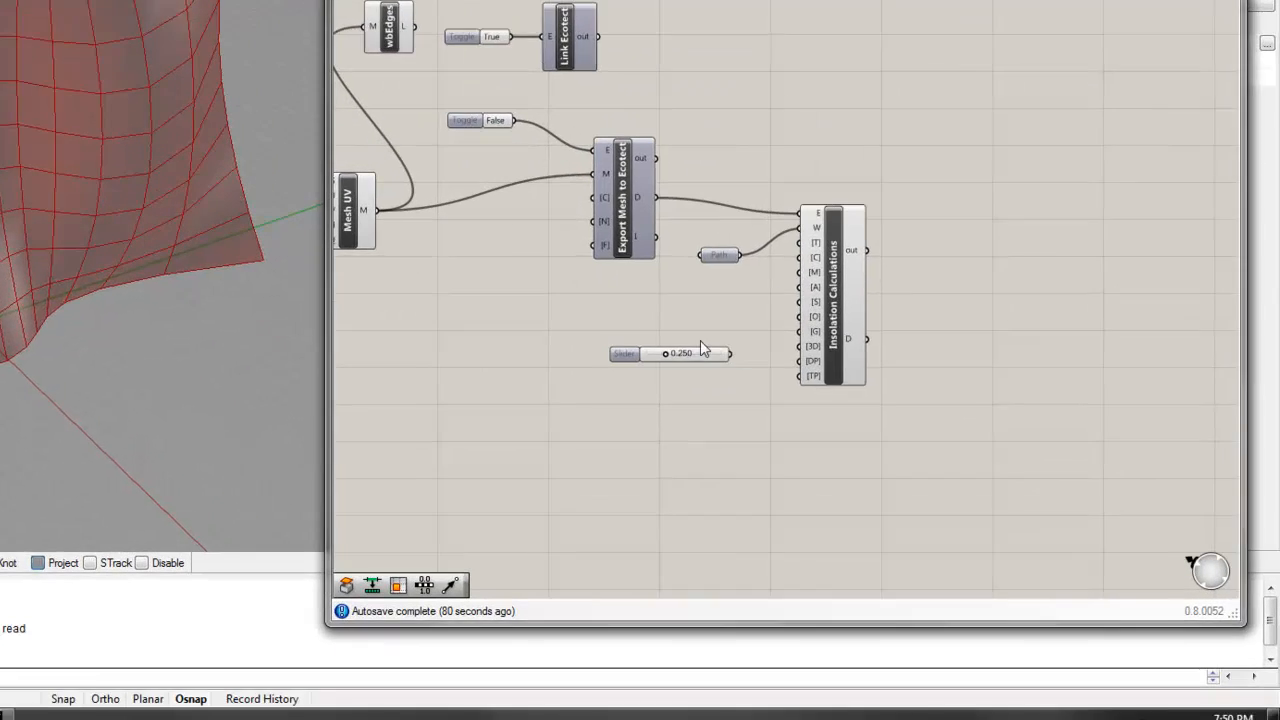
# Step: Configure the new number slider with zero decimal digits and a maximum of 30
pyautogui.rightClick(829, 502)
pyautogui.click(746, 422)
pyautogui.moveTo(788, 398); pyautogui.dragTo(712, 400)
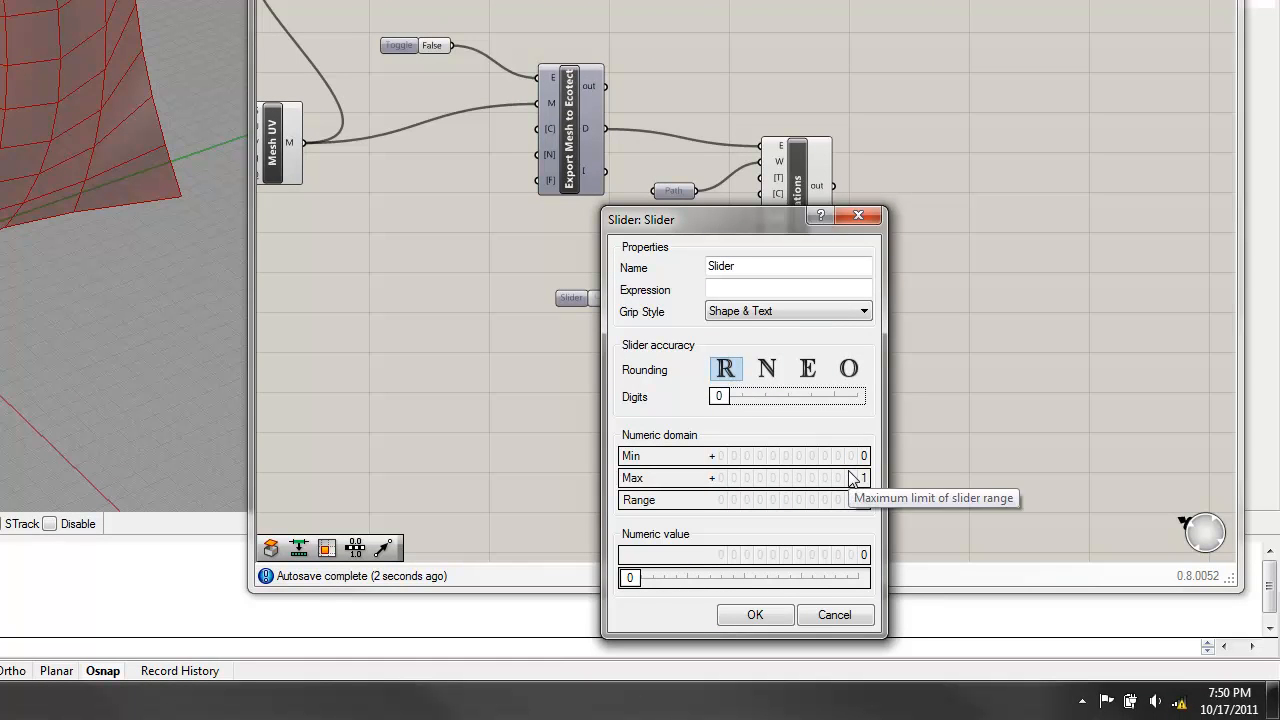
pyautogui.doubleClick(857, 480)
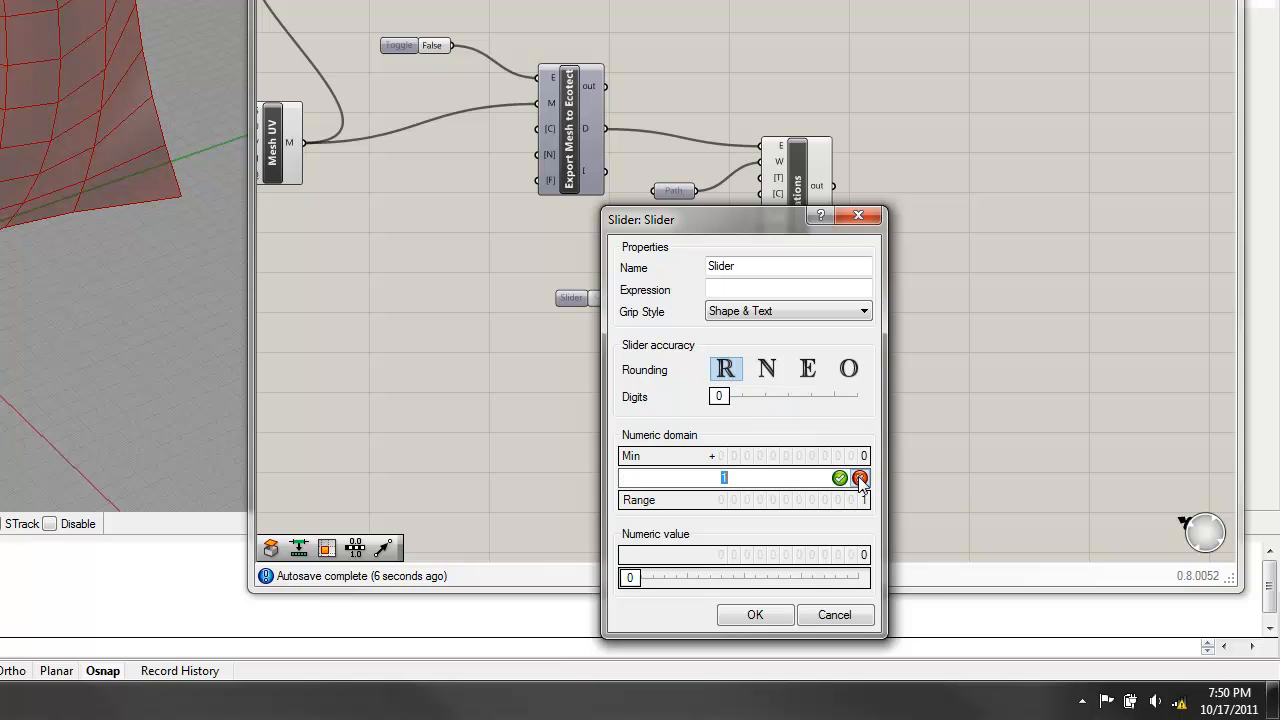
pyautogui.write('30')
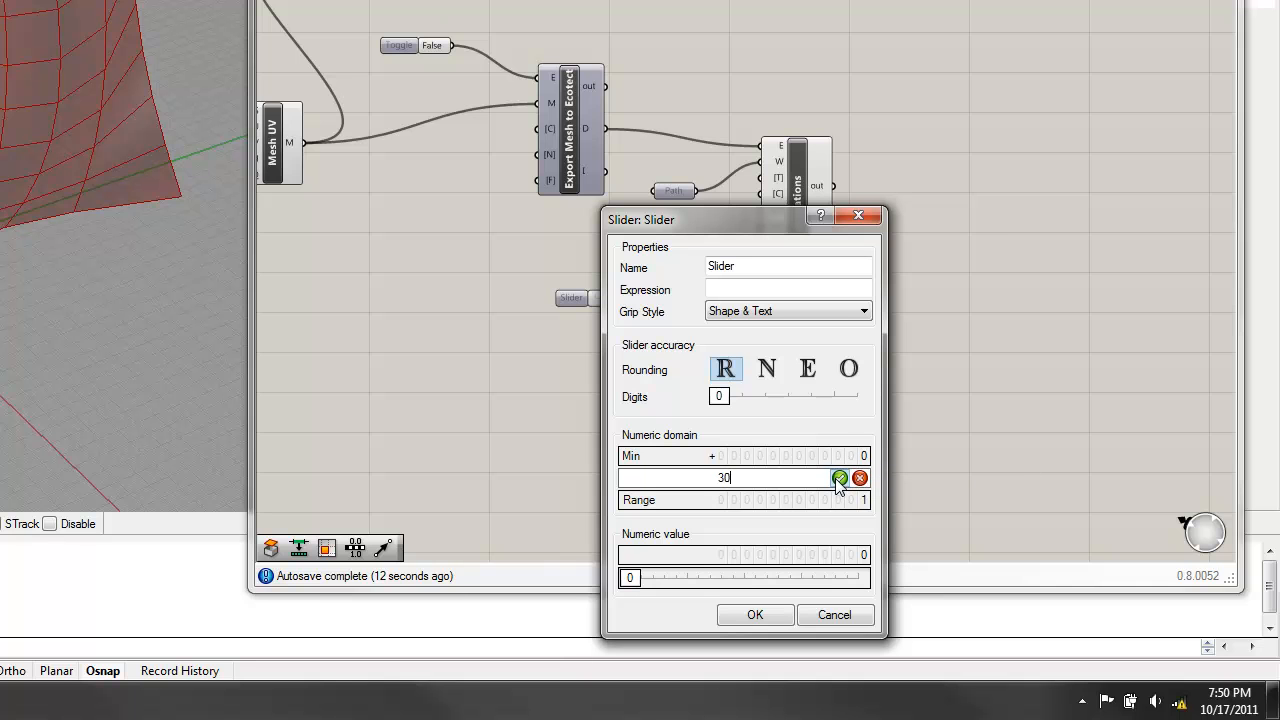
pyautogui.click(838, 479)
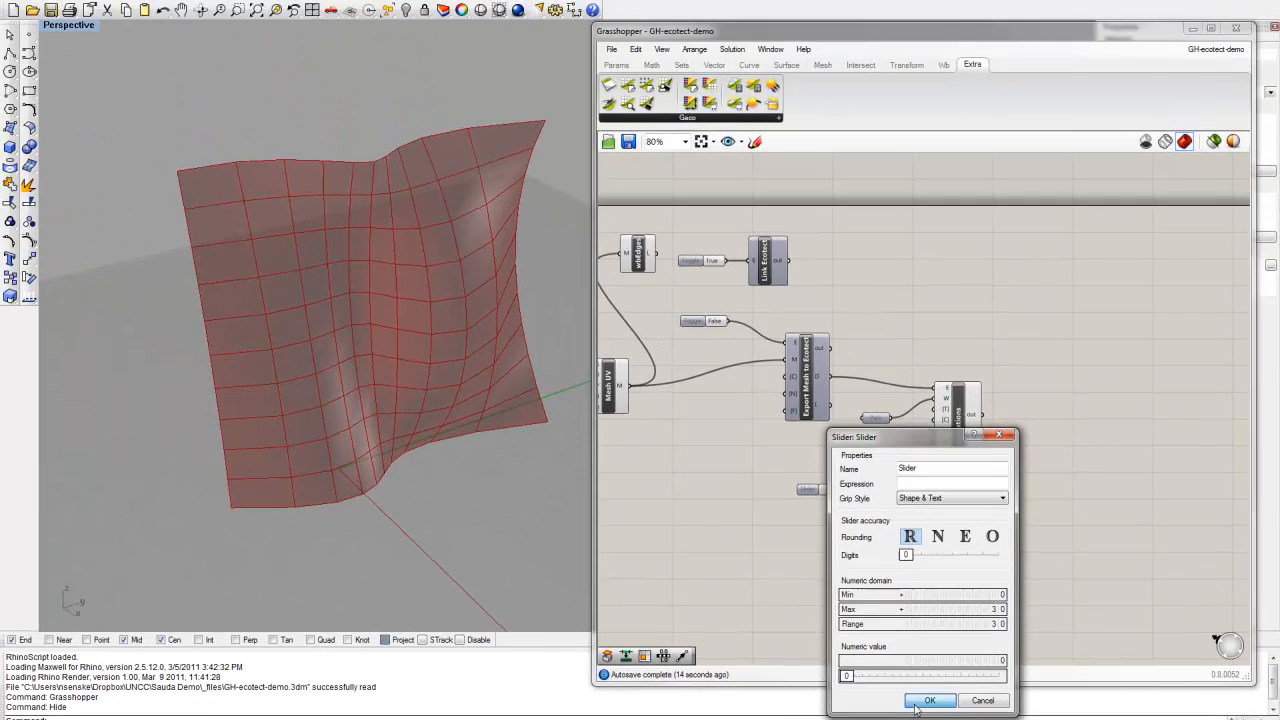
pyautogui.click(840, 658)
# Step: Connect the slider to Insolation Calculations' [S] input and set its value to 15
pyautogui.moveTo(884, 489); pyautogui.dragTo(936, 452)
pyautogui.rightClick(843, 495)
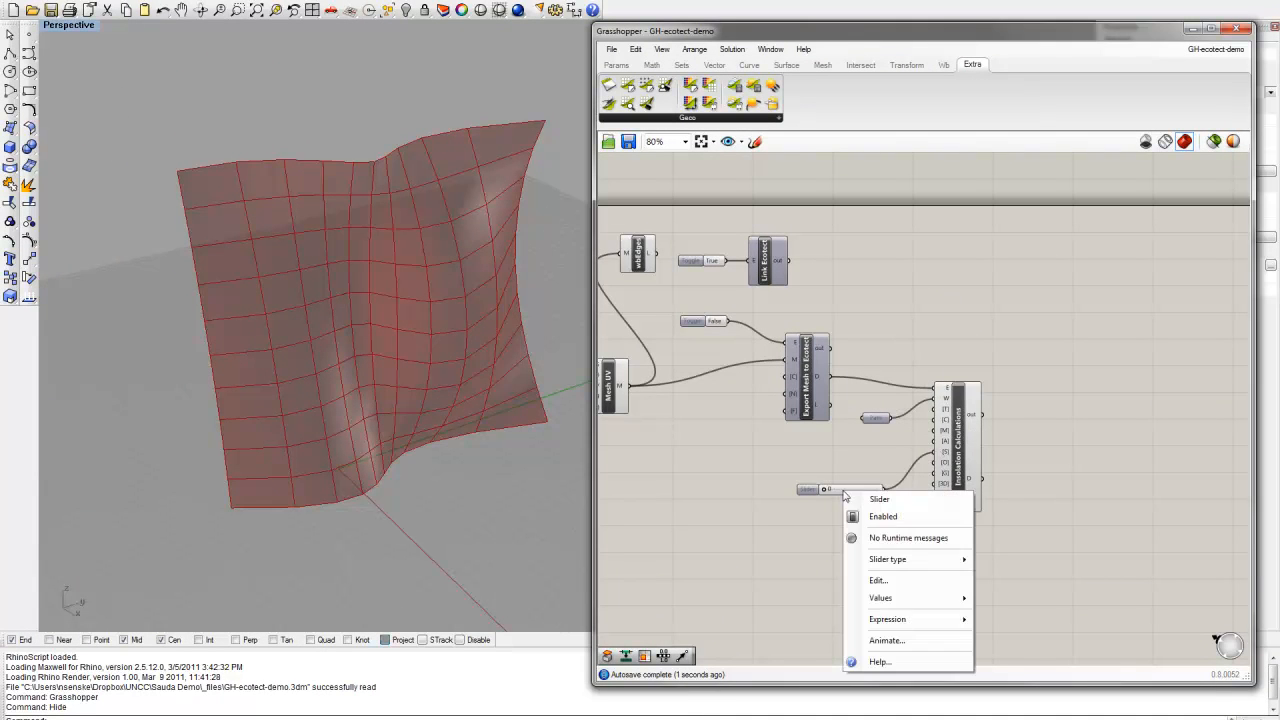
pyautogui.click(832, 492)
pyautogui.scroll(3, 830, 490)
pyautogui.doubleClick(828, 490)
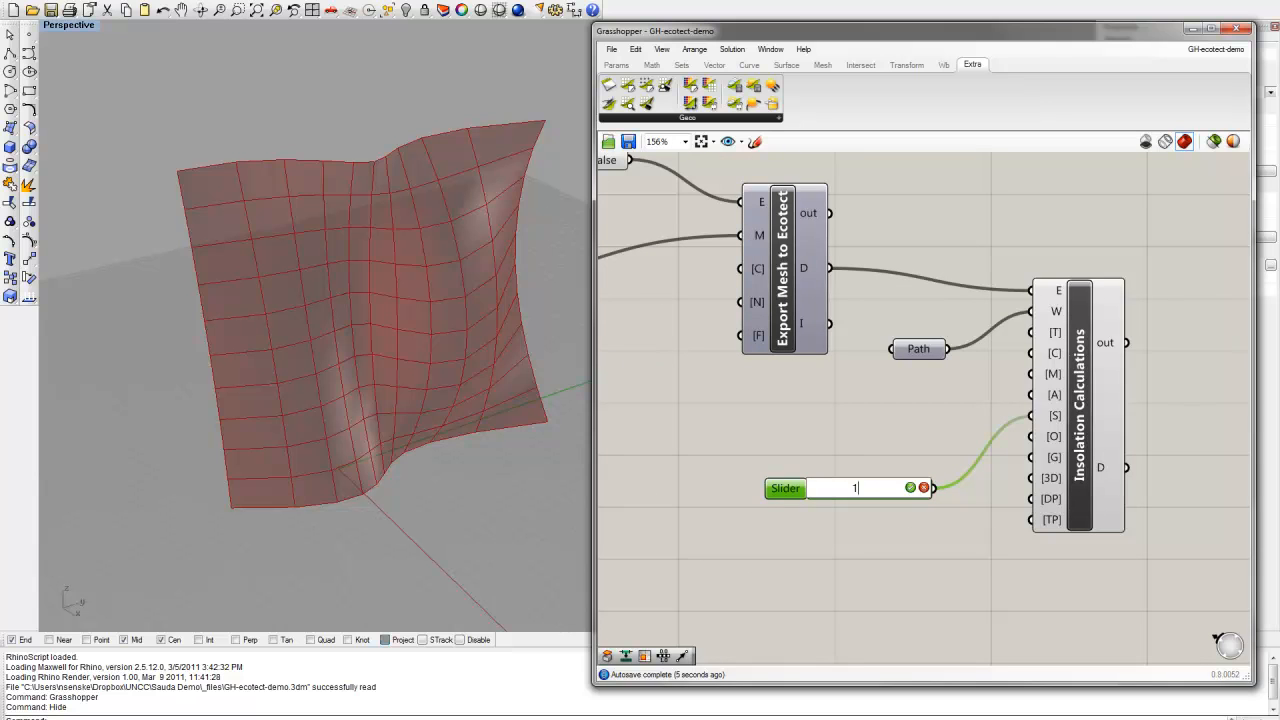
pyautogui.write('15')
pyautogui.click(910, 487)
# Step: Move the slider up to sit just below the Path parameter, near Insolation Calculations
pyautogui.moveTo(904, 490); pyautogui.dragTo(897, 434)
pyautogui.click(912, 456)
pyautogui.scroll(-2, 931, 454)
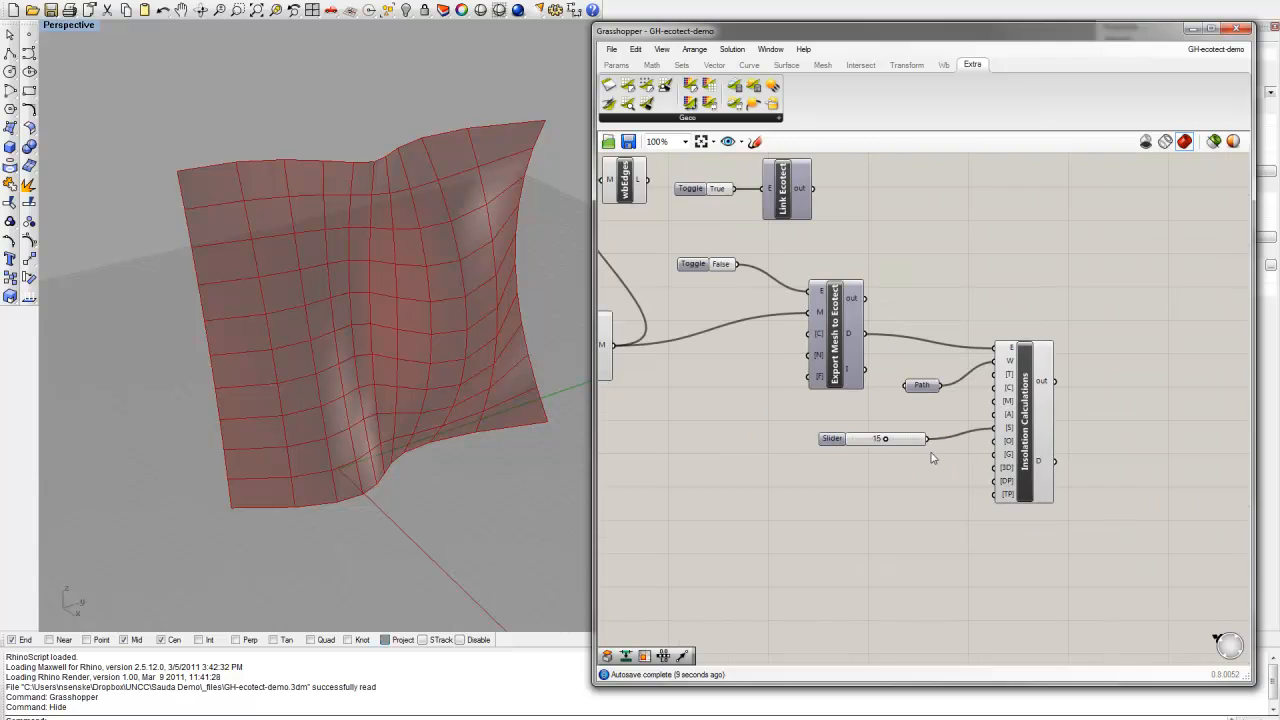
pyautogui.scroll(1, 967, 470)
pyautogui.moveTo(1022, 404)
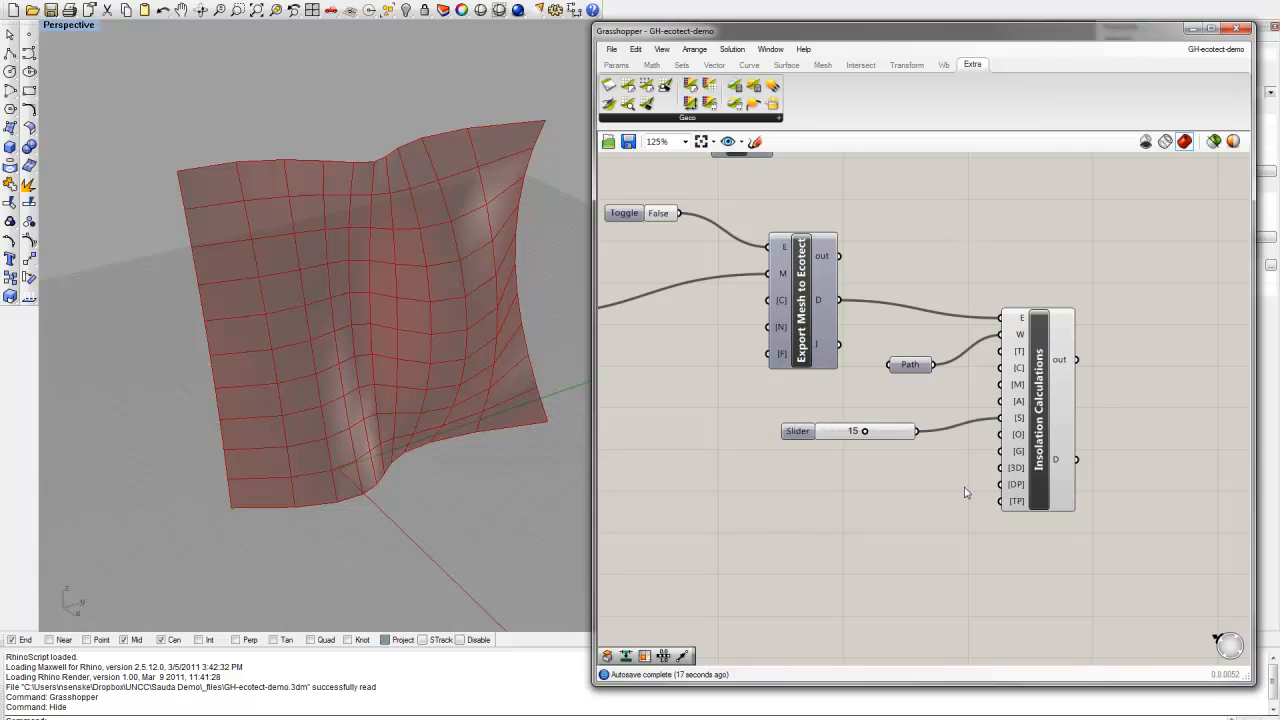
# Step: Set the toggle feeding Export Mesh to Ecotect's E input to True to run the export and calculation
pyautogui.scroll(-2, 1241, 390)
pyautogui.moveTo(1174, 396); pyautogui.dragTo(1008, 379, button='right')
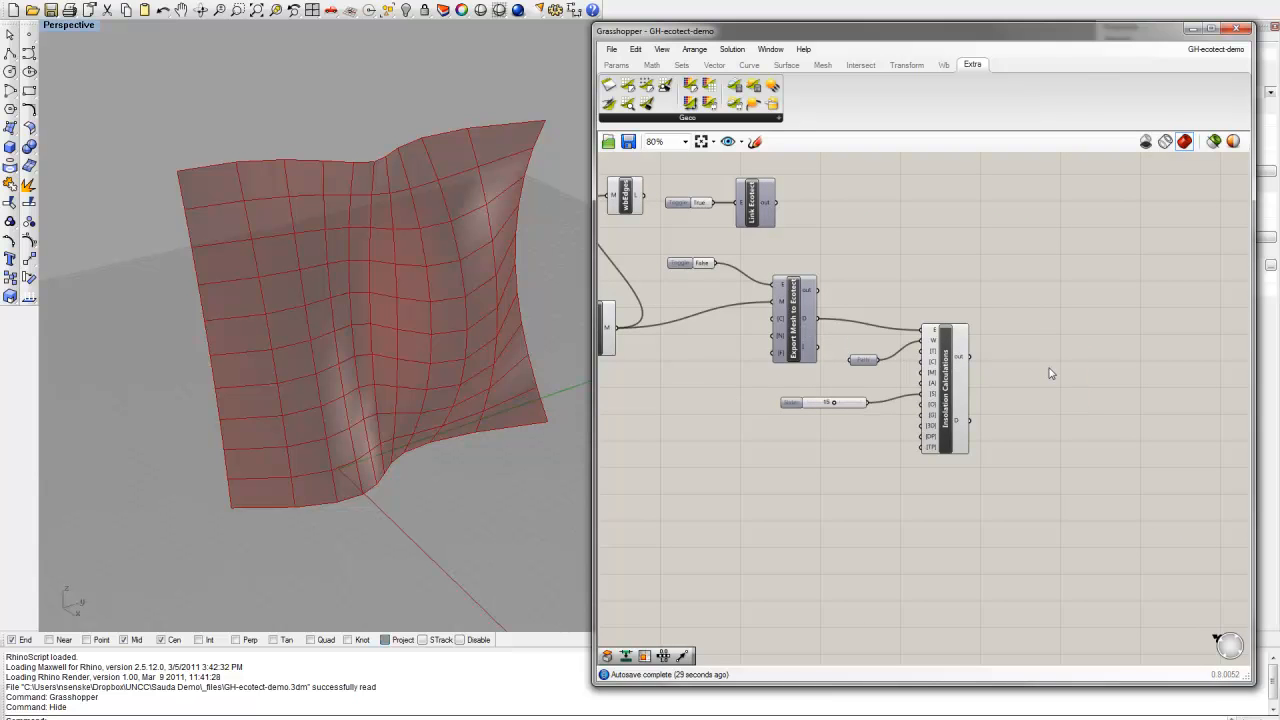
pyautogui.moveTo(1050, 373); pyautogui.dragTo(1145, 393, button='right')
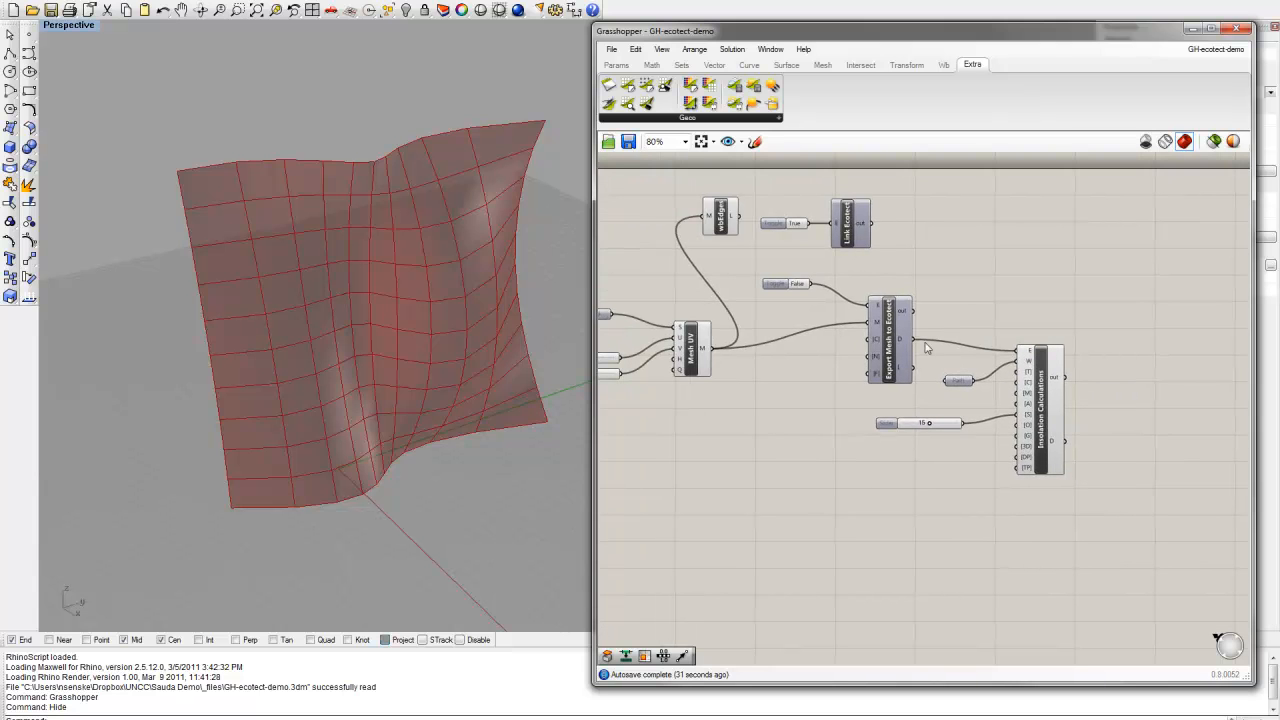
pyautogui.click(798, 288)
pyautogui.doubleClick(805, 289)
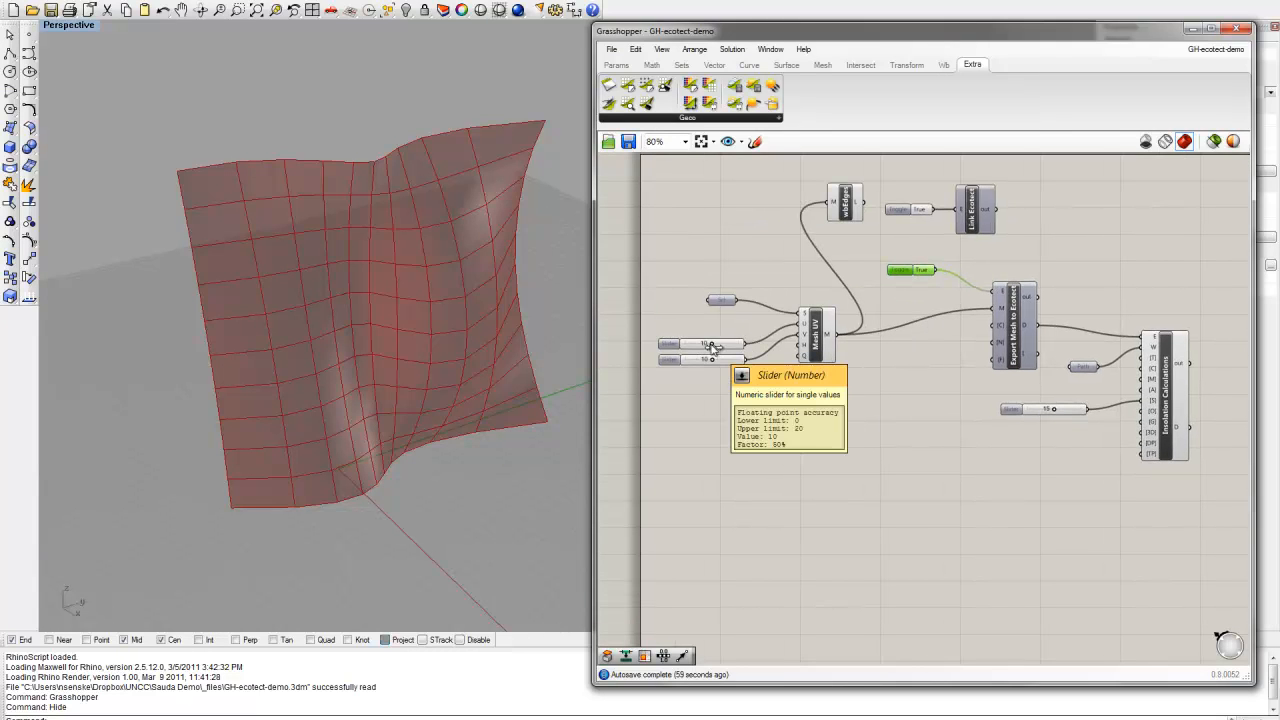
# Step: Lower the slider for Mesh UV's U input to 4 and orbit the updated radiation mesh in Ecotect
pyautogui.moveTo(710, 344); pyautogui.dragTo(697, 345)
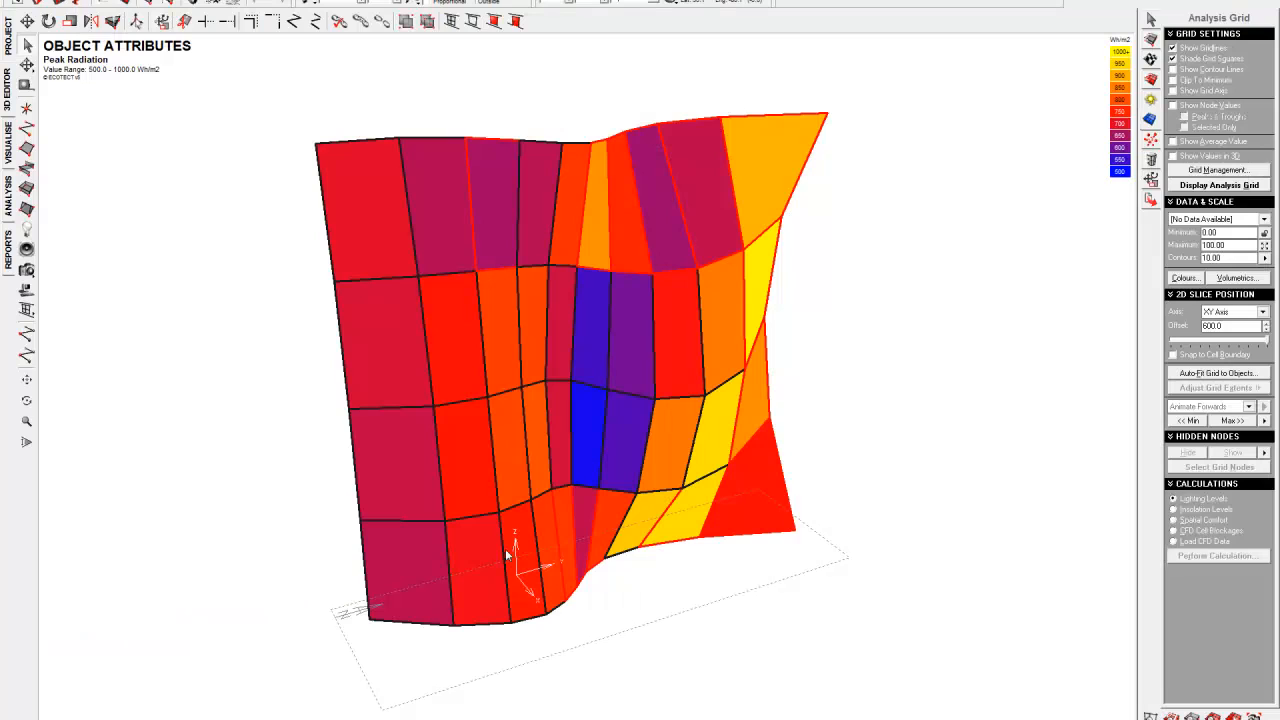
pyautogui.moveTo(655, 299); pyautogui.dragTo(643, 344, button='right')
pyautogui.moveTo(797, 341); pyautogui.dragTo(797, 261, button='right')
pyautogui.moveTo(877, 293); pyautogui.dragTo(1006, 366, button='right')
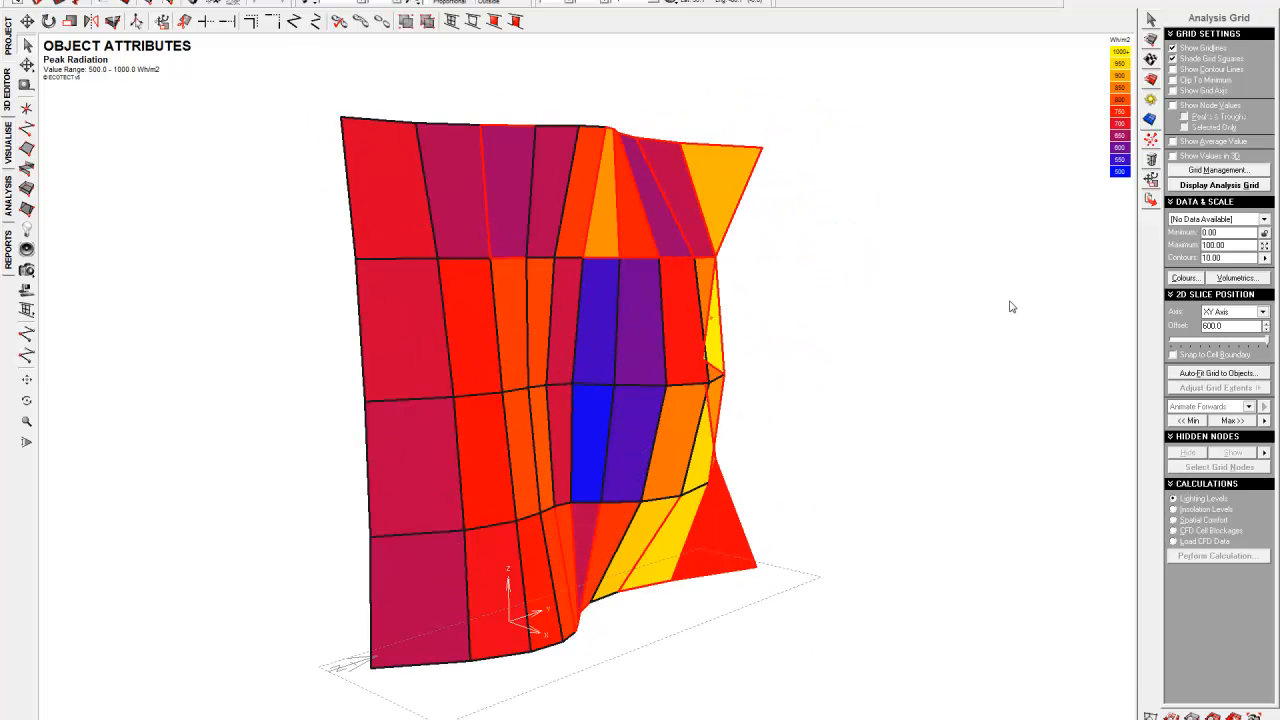
pyautogui.moveTo(1010, 307); pyautogui.dragTo(933, 385, button='right')
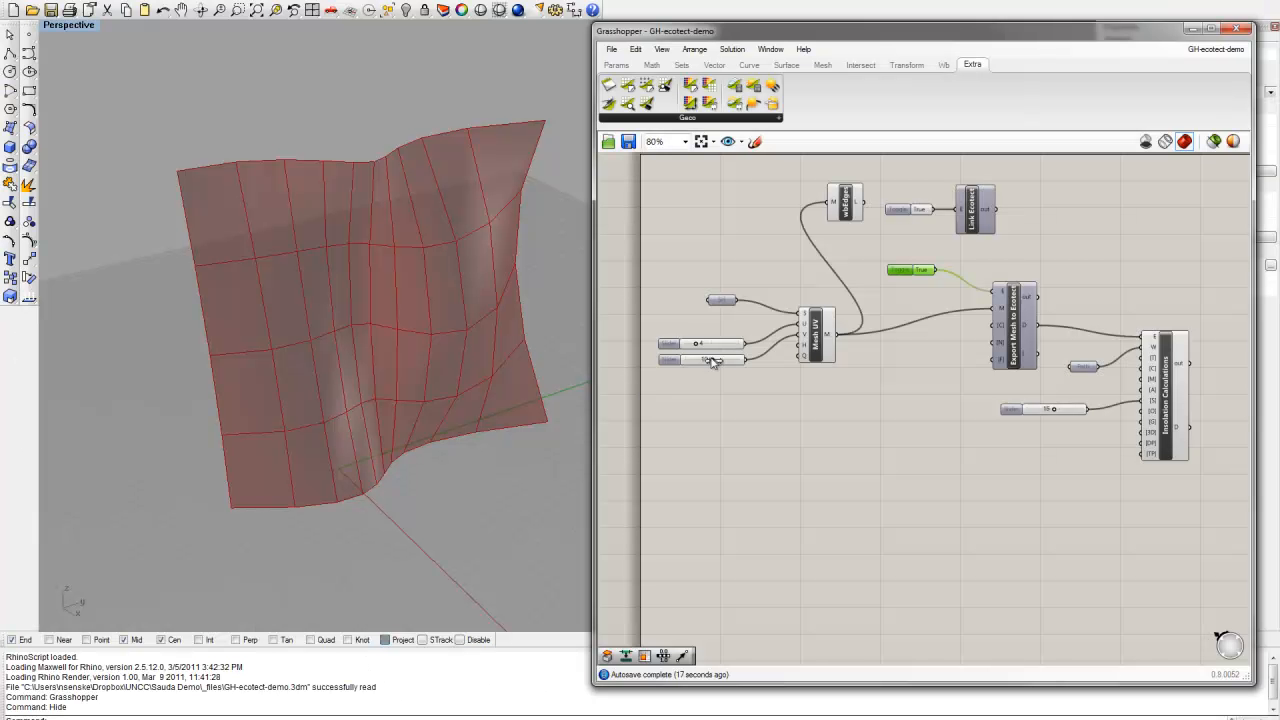
pyautogui.hotkey('ctrl', 'z')
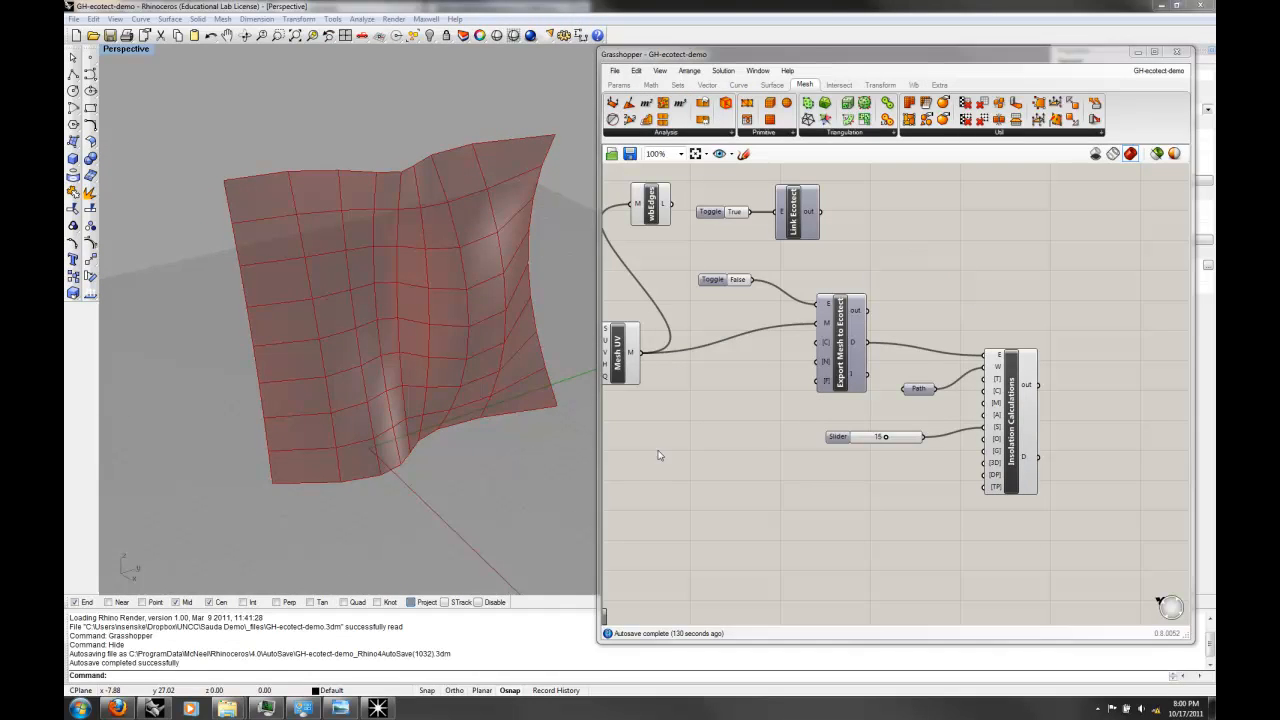
# Step: Deselect the exported mesh in Ecotect and compare its radiation colours with the mesh in the Rhino viewport
pyautogui.click(379, 707)
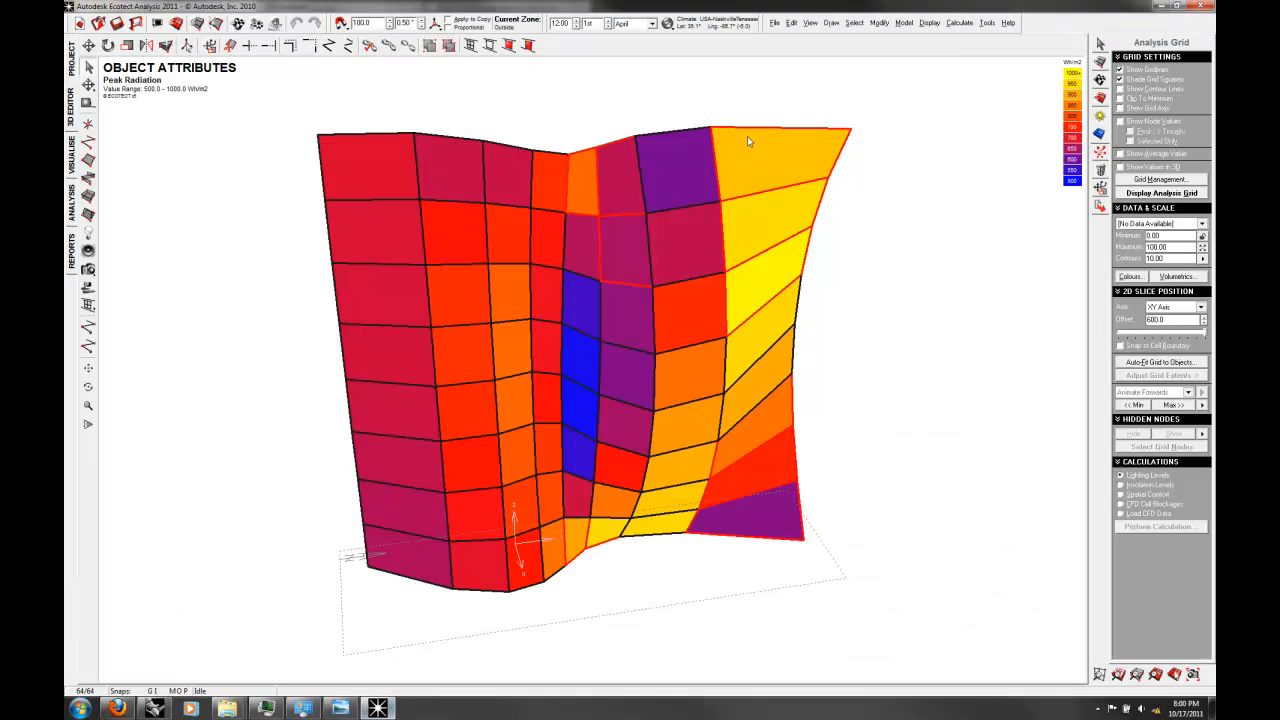
pyautogui.click(868, 322)
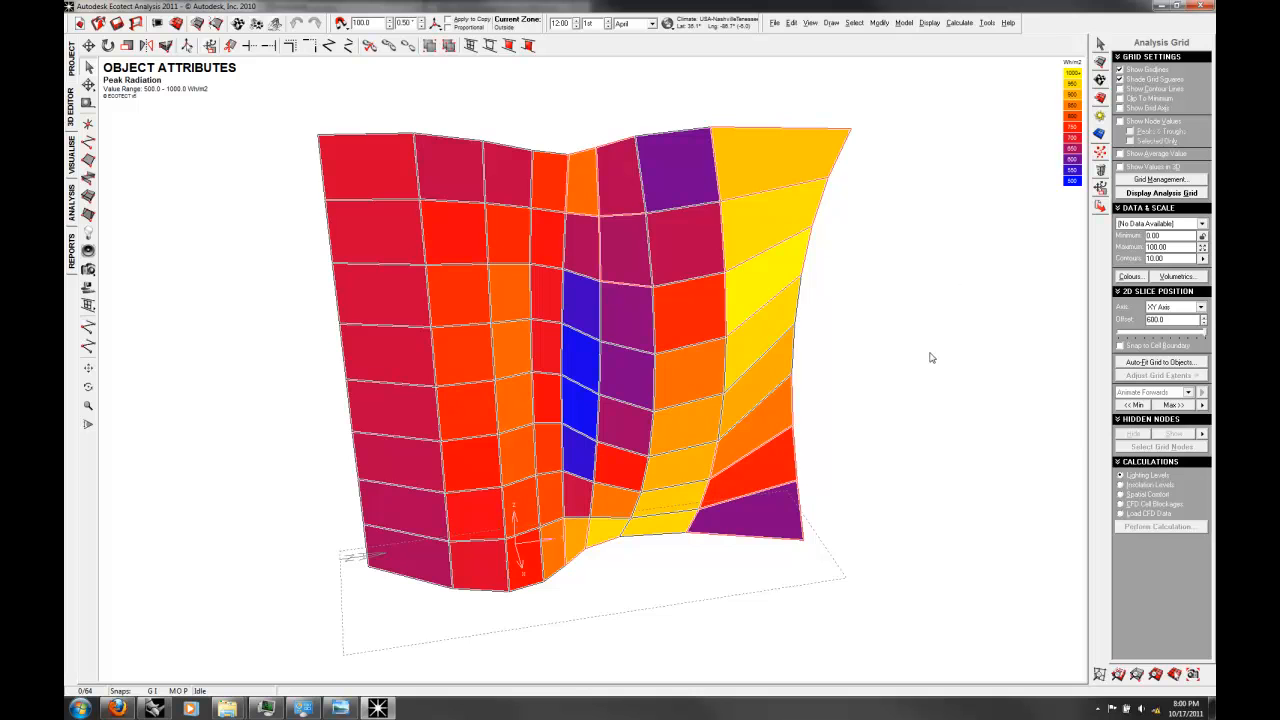
pyautogui.click(154, 708)
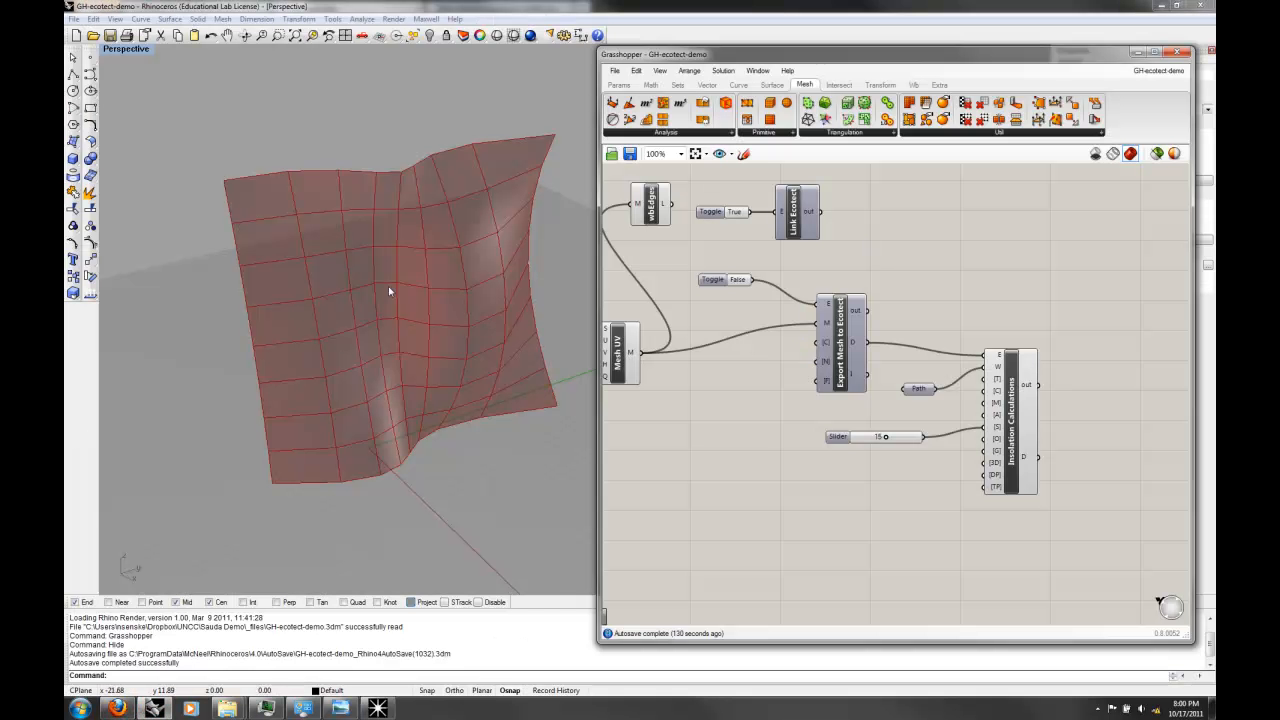
pyautogui.moveTo(491, 349); pyautogui.dragTo(476, 295, button='right')
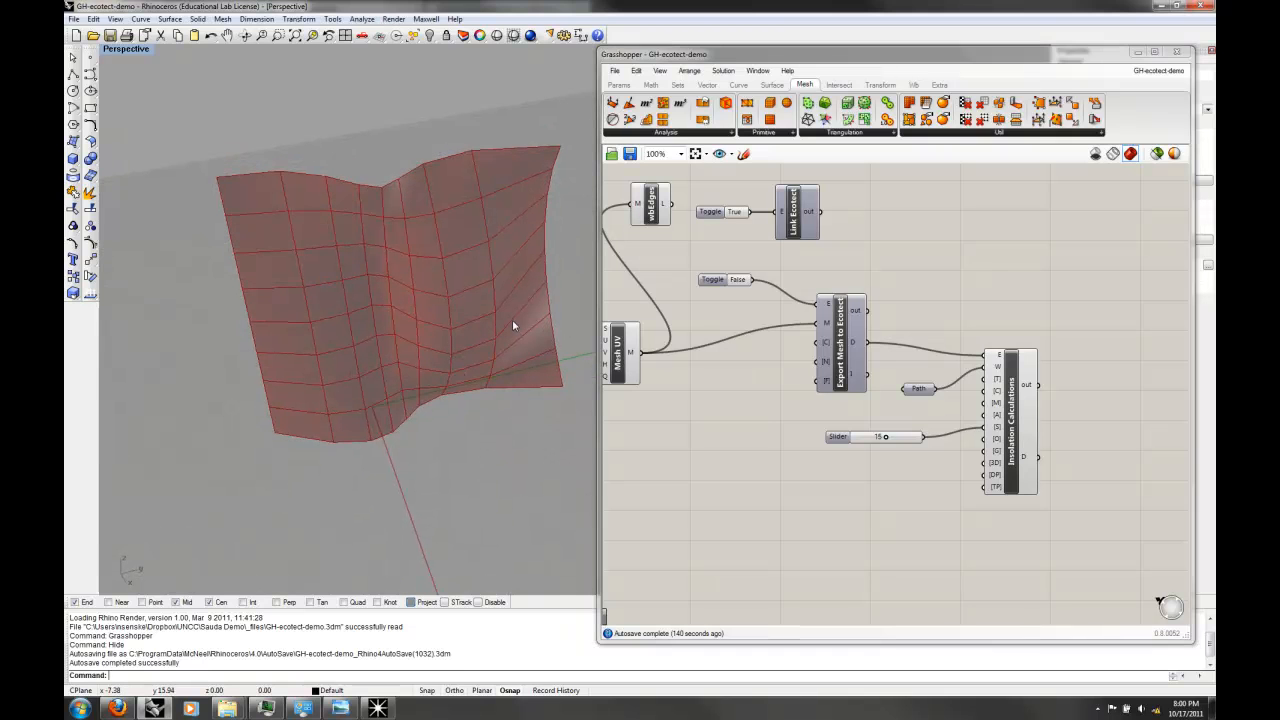
pyautogui.click(378, 708)
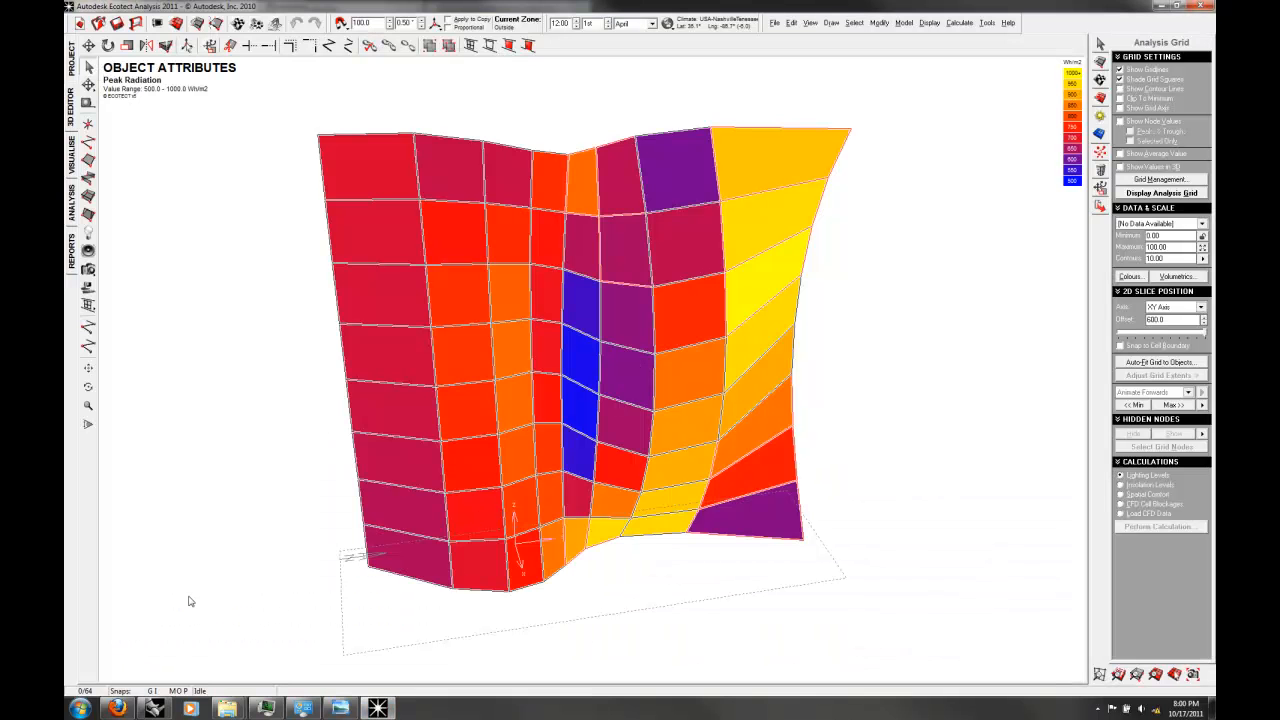
pyautogui.click(155, 708)
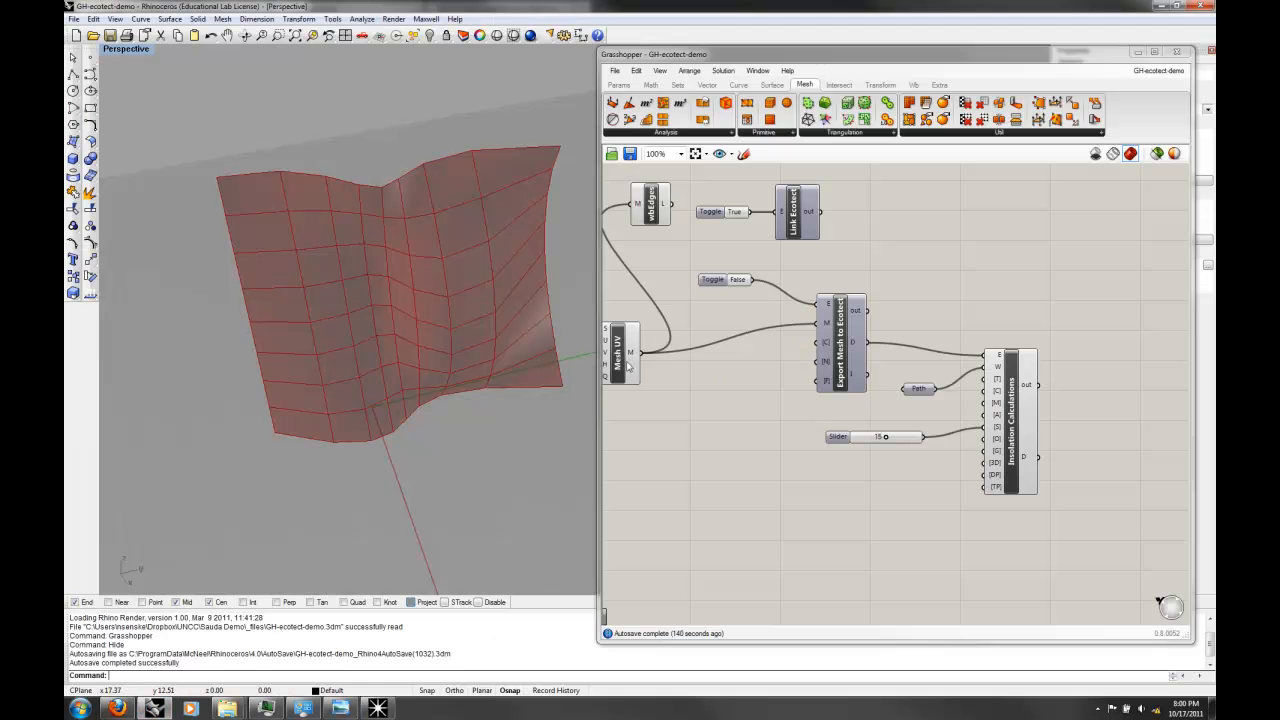
pyautogui.moveTo(1034, 271); pyautogui.dragTo(963, 268, button='right')
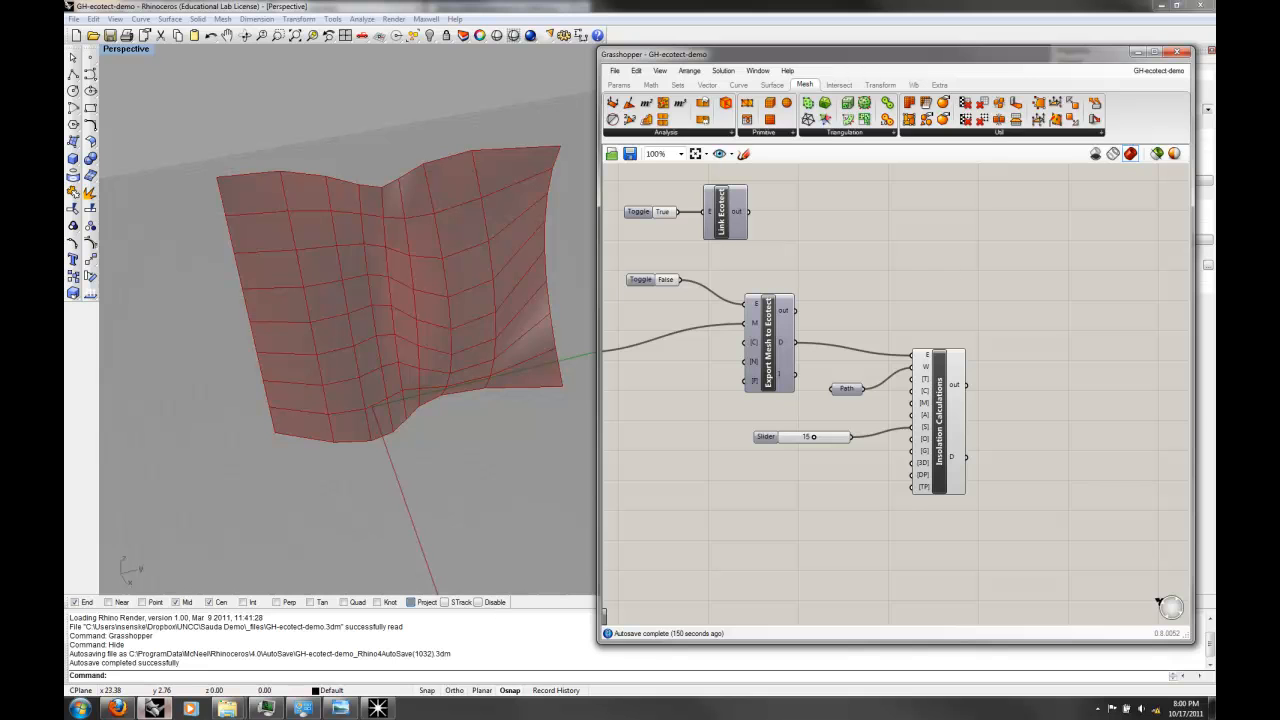
# Step: Switch to the utotools download page in Firefox and bring the _files folder holding MeshEdit into view
pyautogui.click(117, 708)
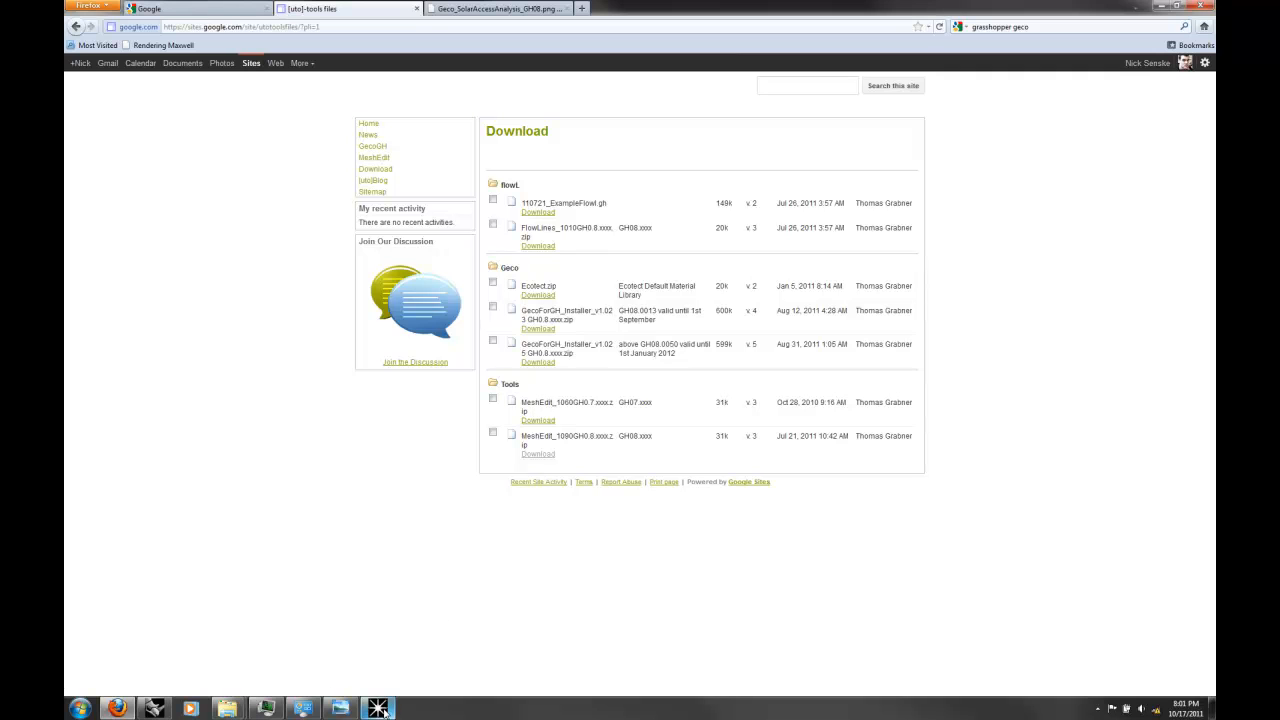
pyautogui.moveTo(227, 710)
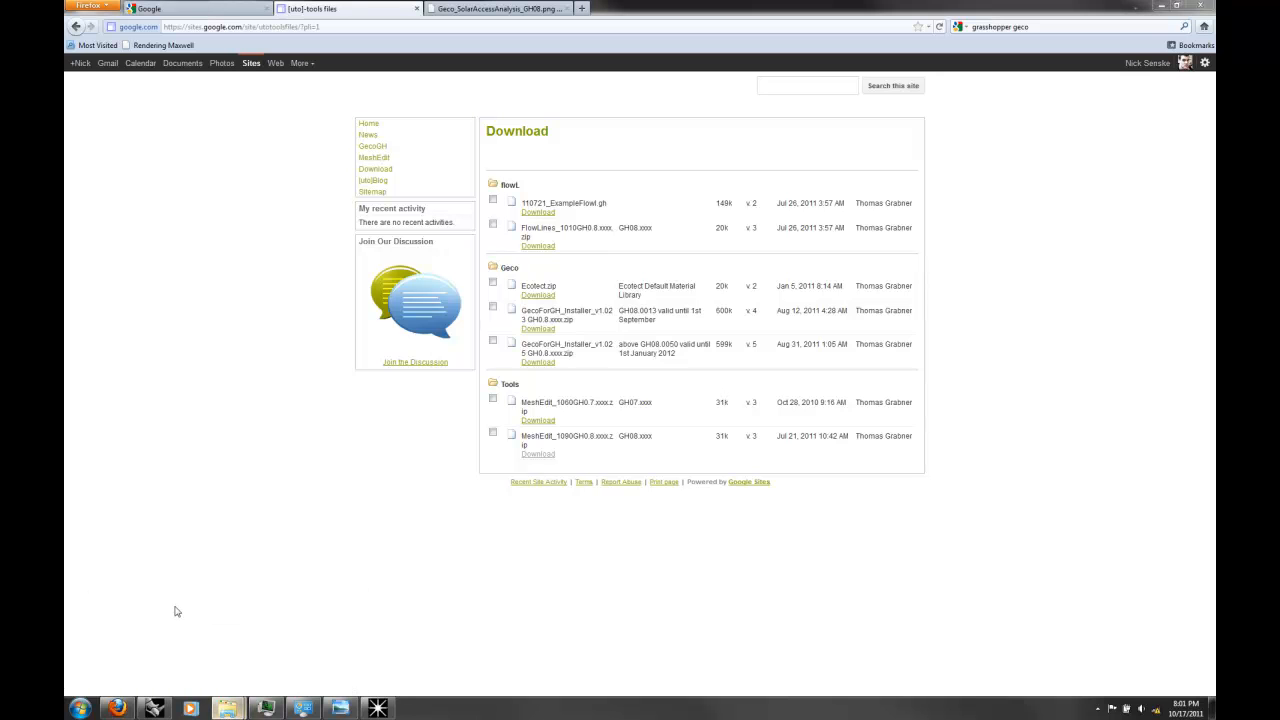
pyautogui.moveTo(1214, 150); pyautogui.dragTo(831, 152)
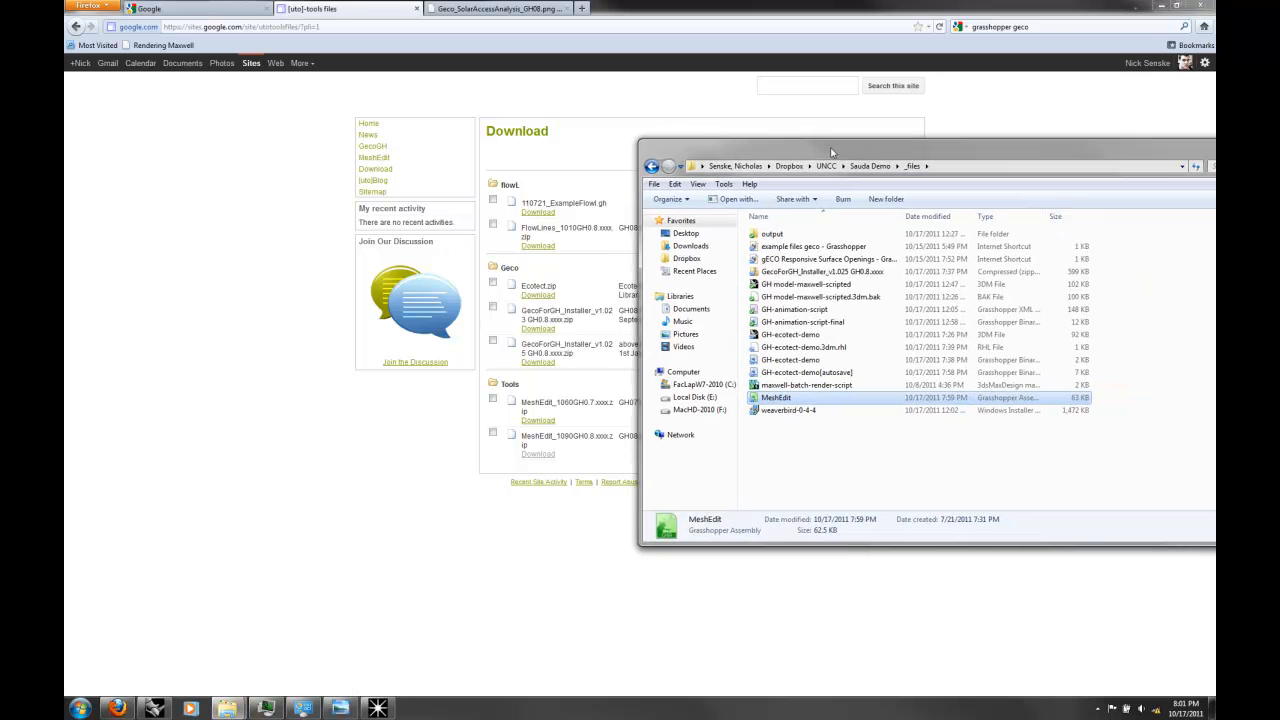
# Step: Show the MeshEdit assembly in the _files folder beside the Grasshopper window, and return to the canvas next to the Rhino mesh
pyautogui.click(154, 708)
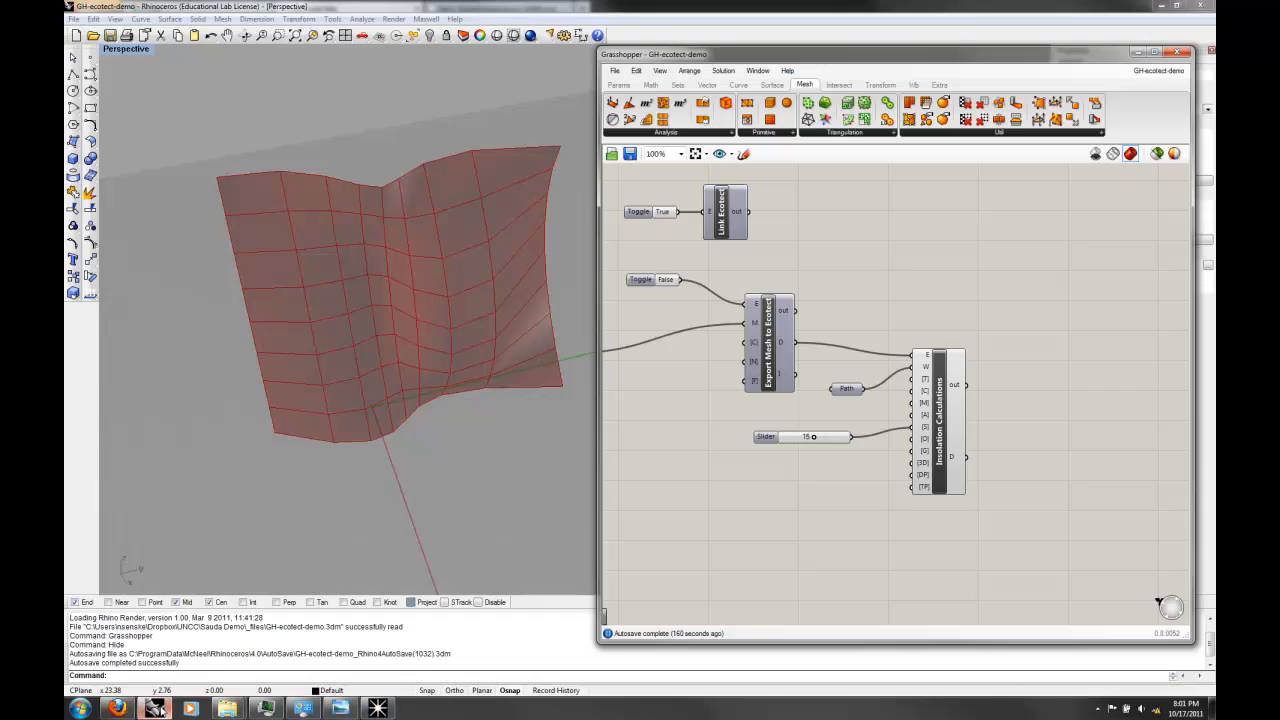
pyautogui.moveTo(1033, 61); pyautogui.dragTo(673, 87)
pyautogui.moveTo(227, 708)
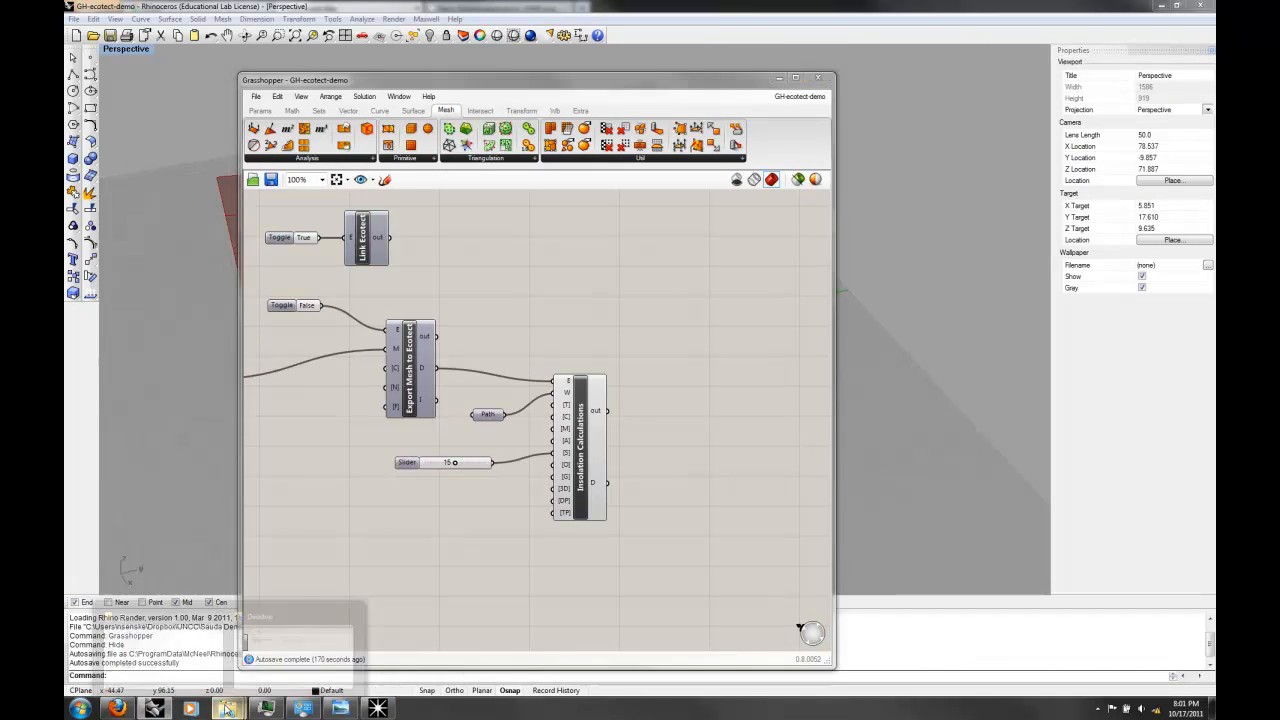
pyautogui.click(290, 645)
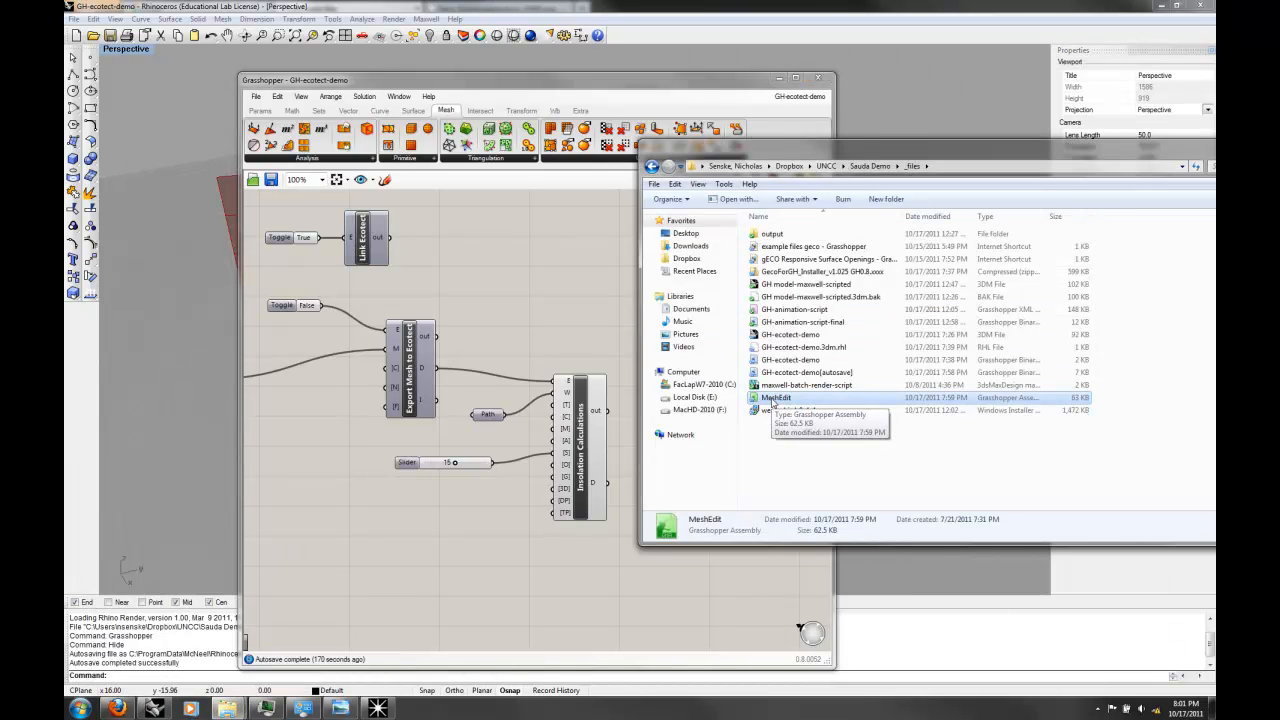
pyautogui.moveTo(772, 401); pyautogui.dragTo(812, 402)
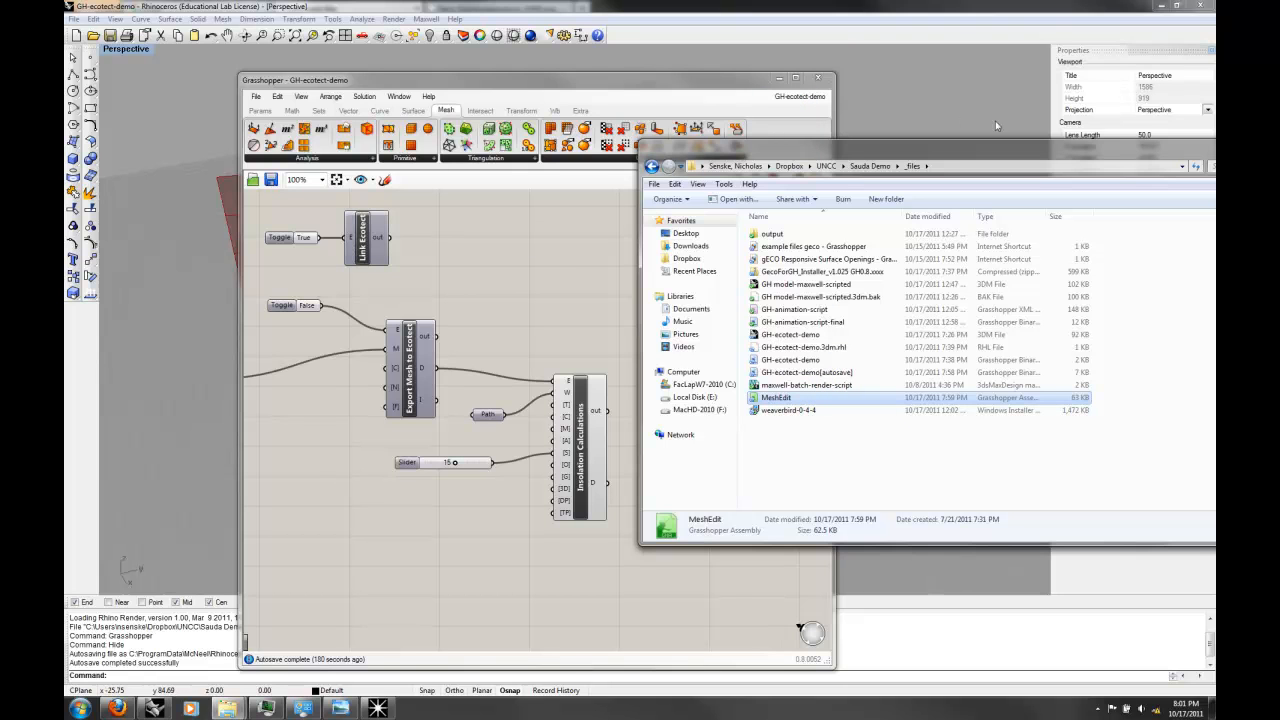
pyautogui.moveTo(1099, 144); pyautogui.dragTo(945, 152)
pyautogui.click(1143, 167)
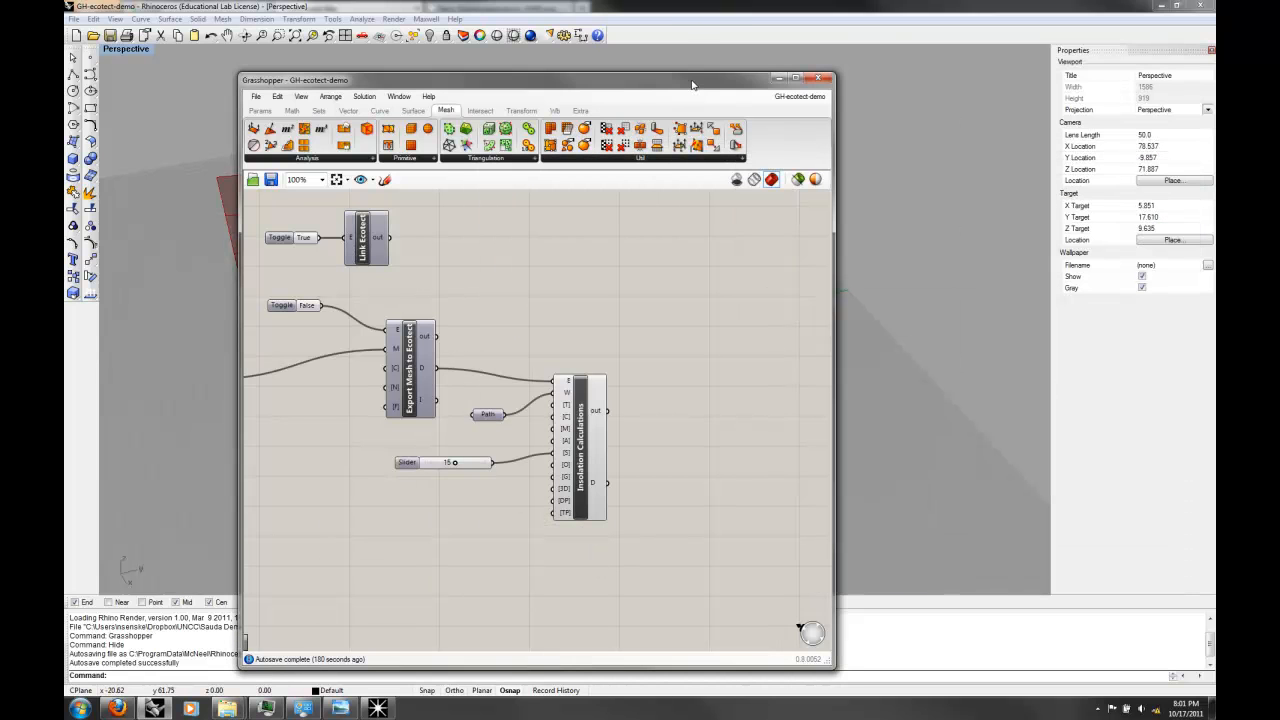
pyautogui.moveTo(692, 84); pyautogui.dragTo(1022, 57)
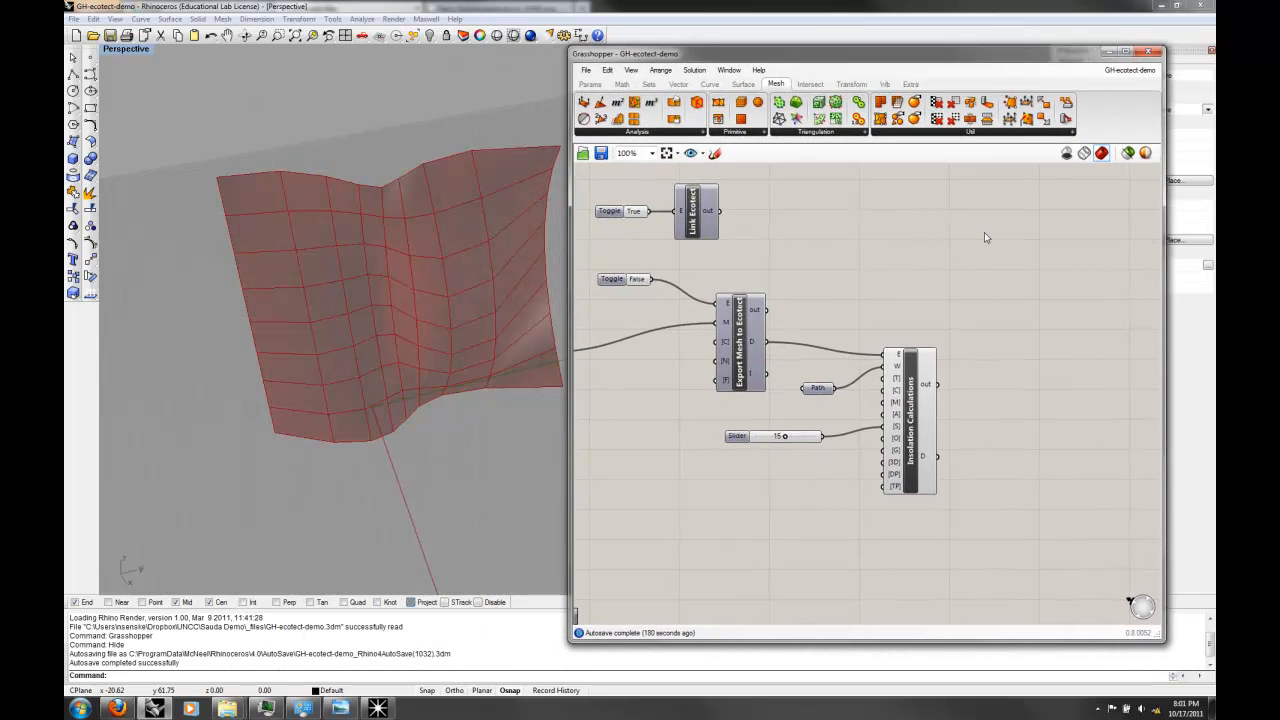
# Step: Add a Mesh Explode component below the definition and connect Mesh UV's M output to its M input
pyautogui.click(679, 129)
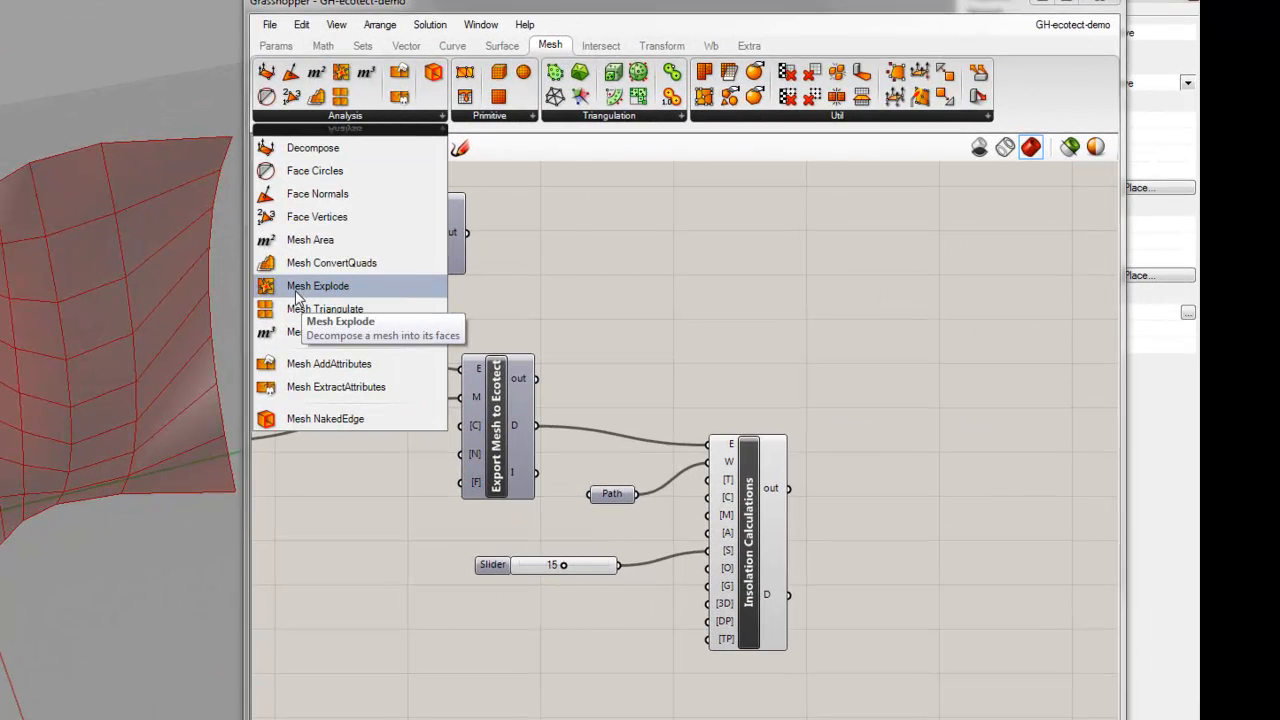
pyautogui.click(295, 290)
pyautogui.click(372, 712)
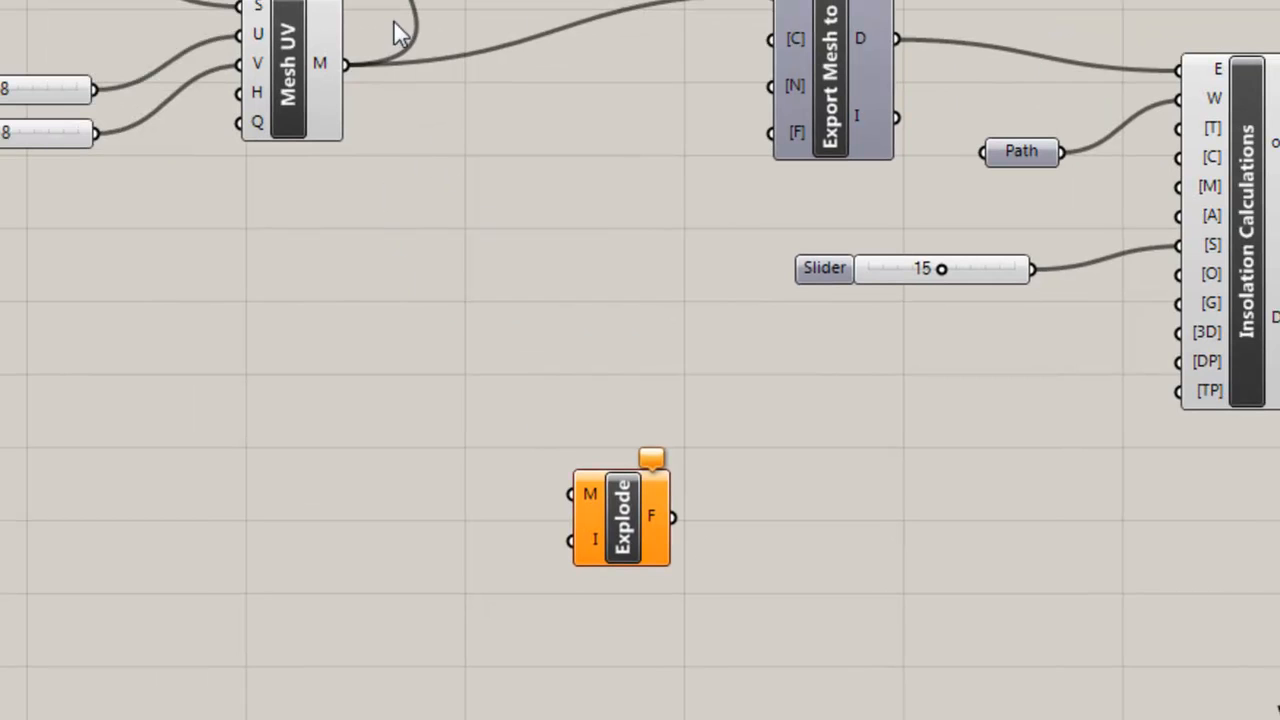
pyautogui.moveTo(354, 66); pyautogui.dragTo(572, 492)
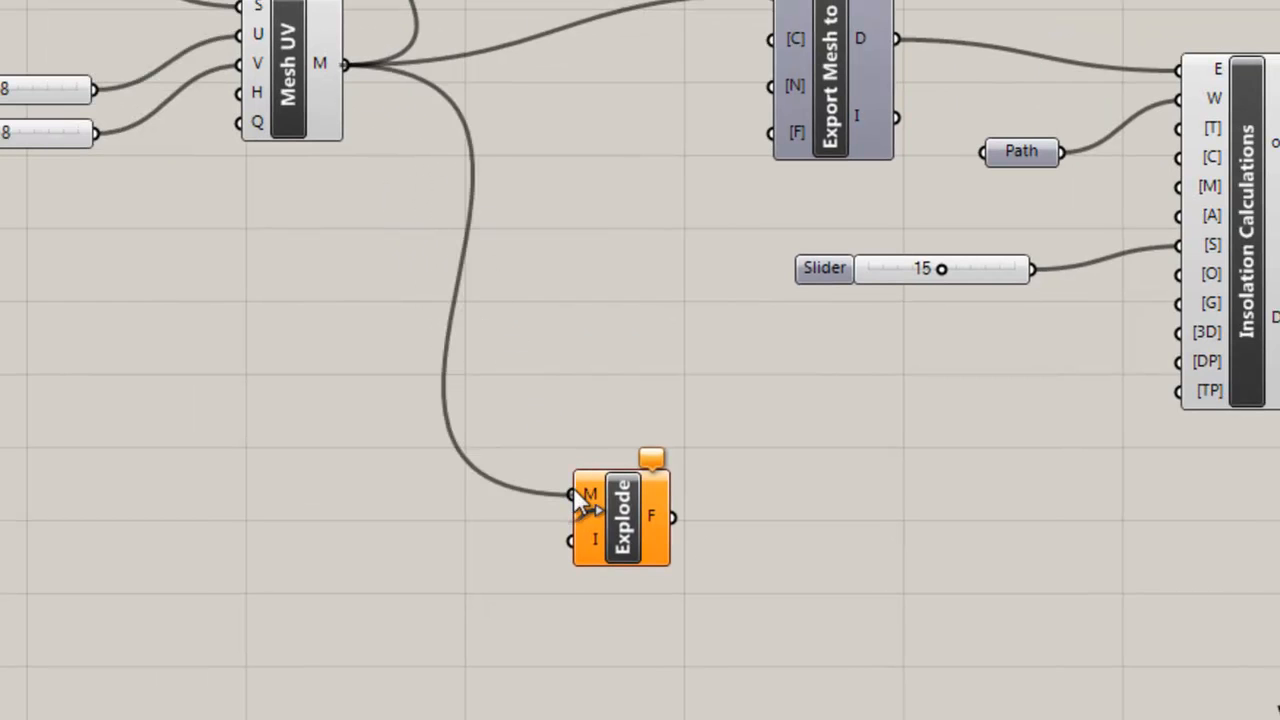
pyautogui.click(639, 521)
pyautogui.click(634, 428)
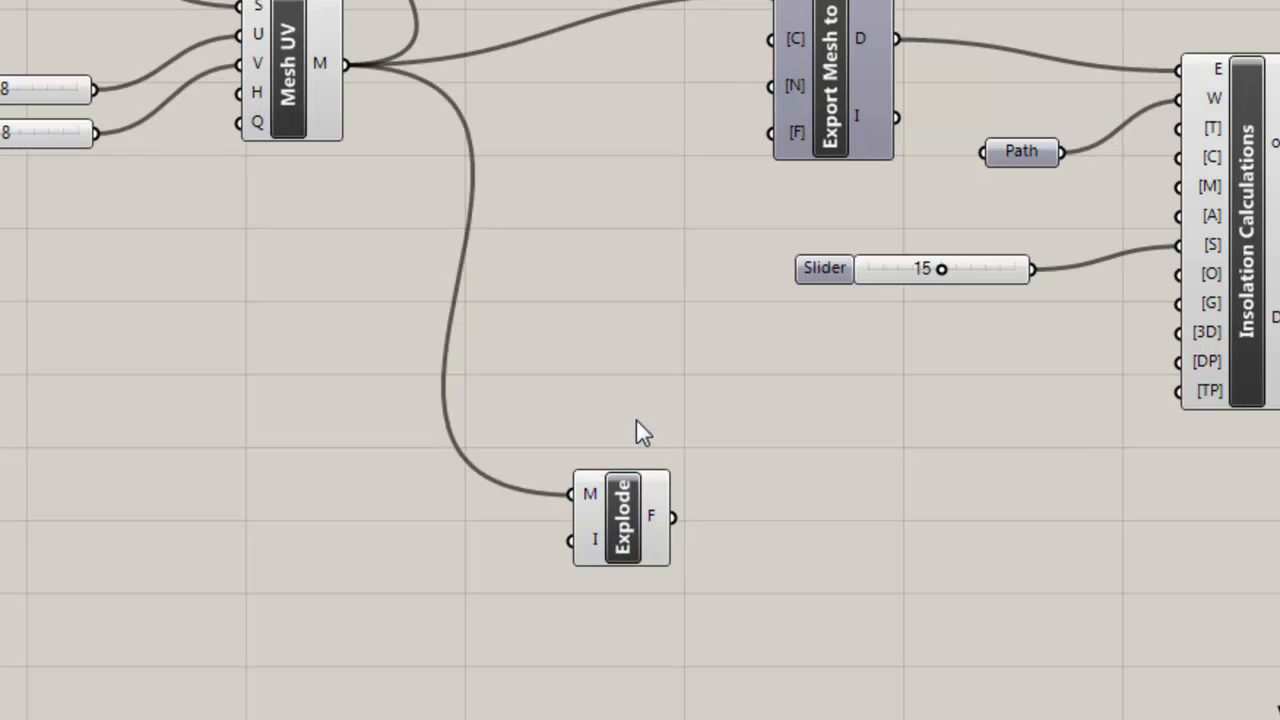
# Step: Move the Mesh Explode component into clear space below the Geco components and flatten its M input
pyautogui.moveTo(656, 520)
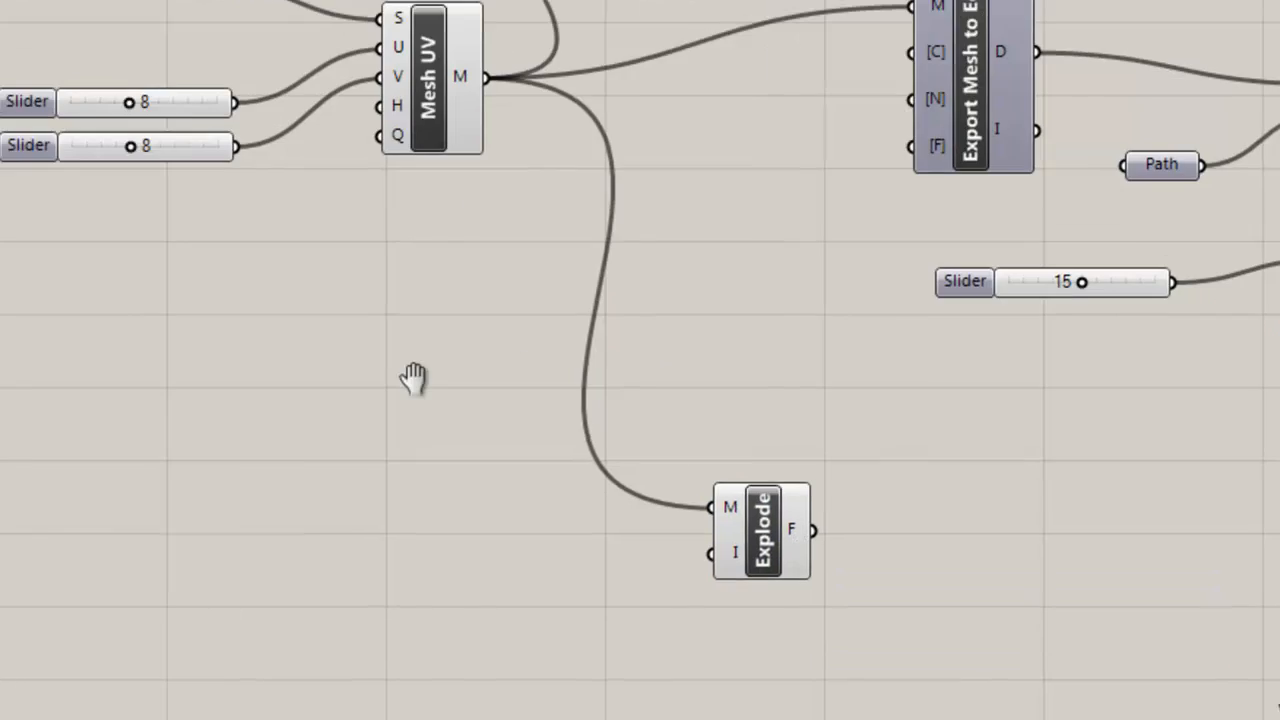
pyautogui.moveTo(949, 243); pyautogui.dragTo(496, 220, button='right')
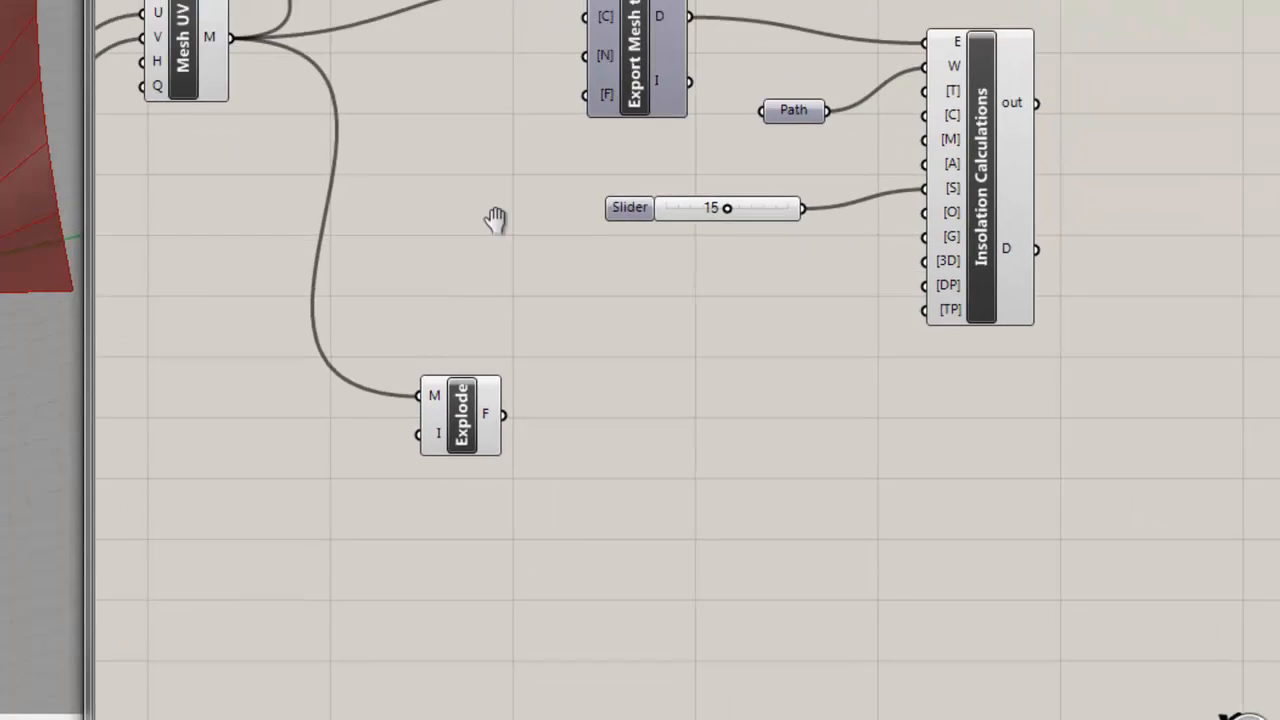
pyautogui.moveTo(481, 410); pyautogui.dragTo(777, 611)
pyautogui.moveTo(820, 653); pyautogui.dragTo(792, 667)
pyautogui.click(862, 653)
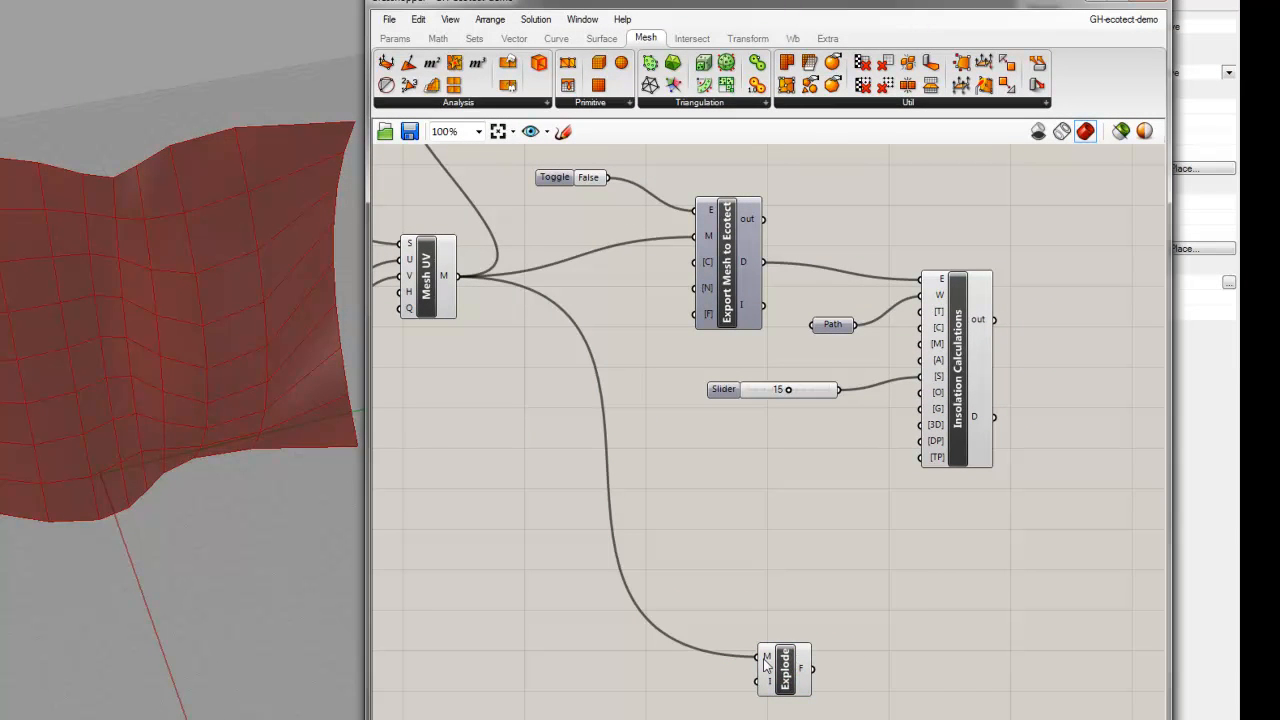
pyautogui.rightClick(764, 660)
pyautogui.click(790, 667)
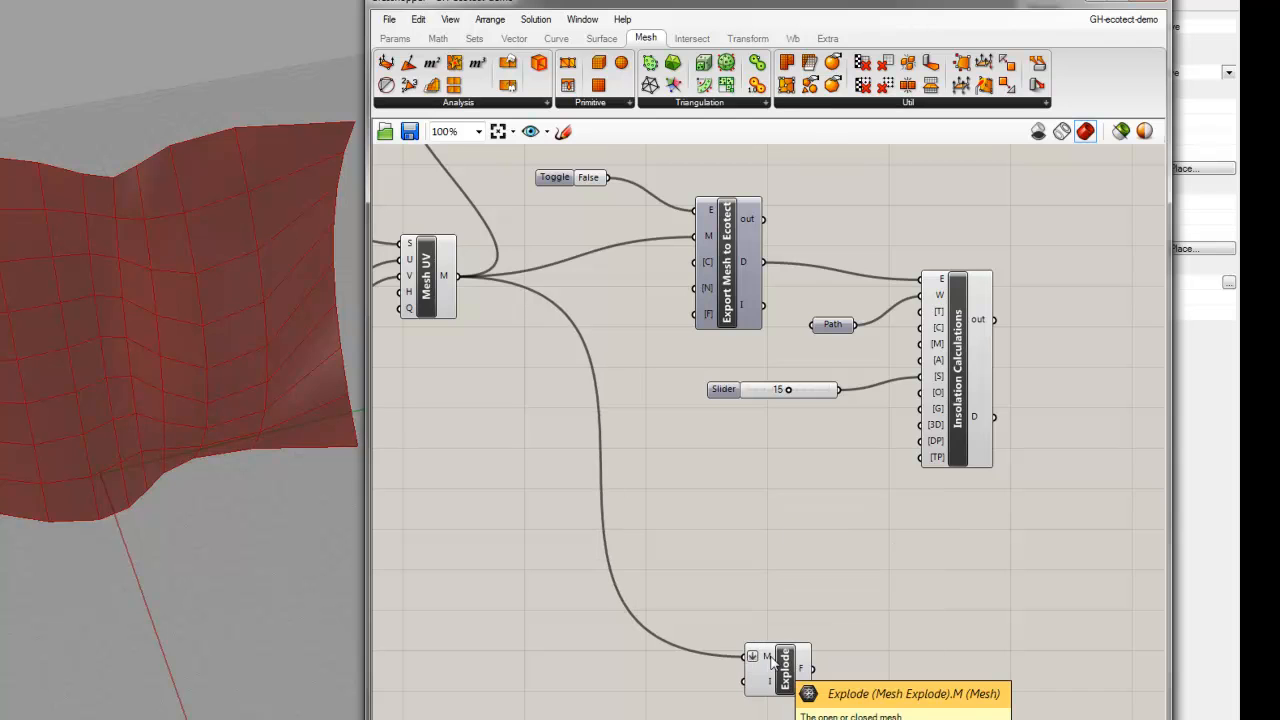
# Step: Add an EcoObjectRequest component from the Geco set beside the Insolation Calculations component
pyautogui.moveTo(852, 598); pyautogui.dragTo(731, 549, button='right')
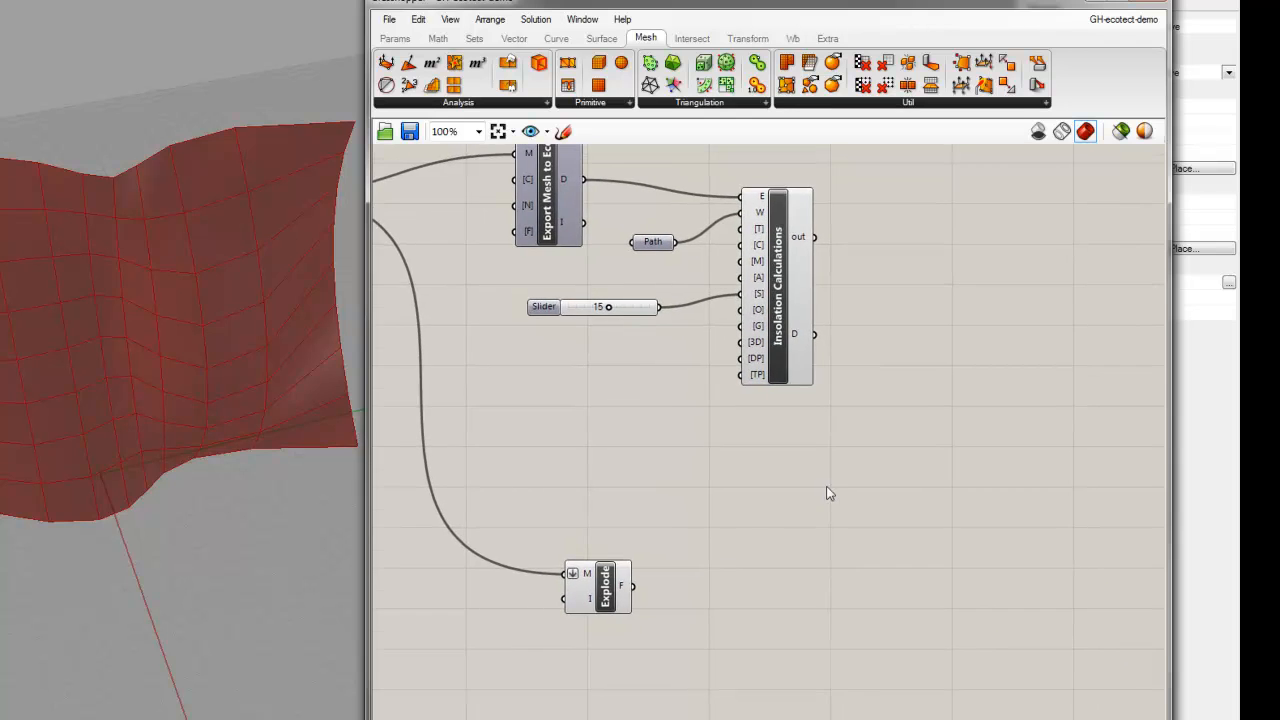
pyautogui.click(825, 40)
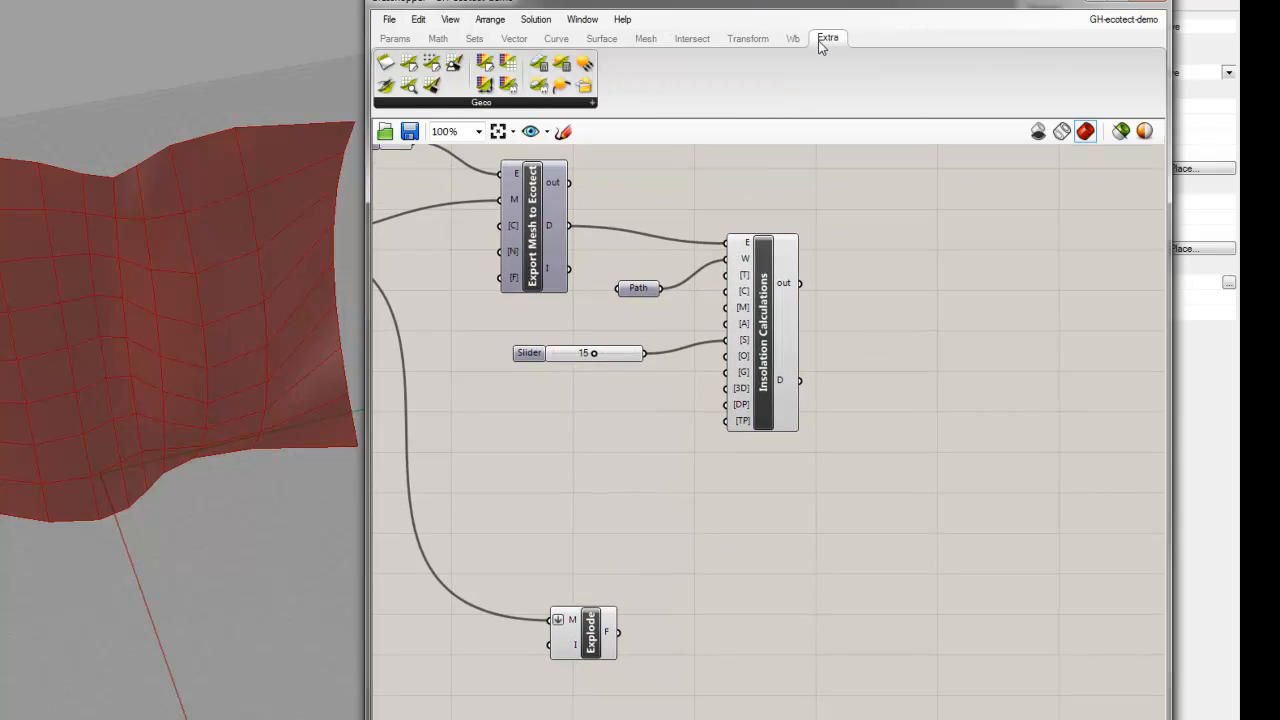
pyautogui.click(590, 104)
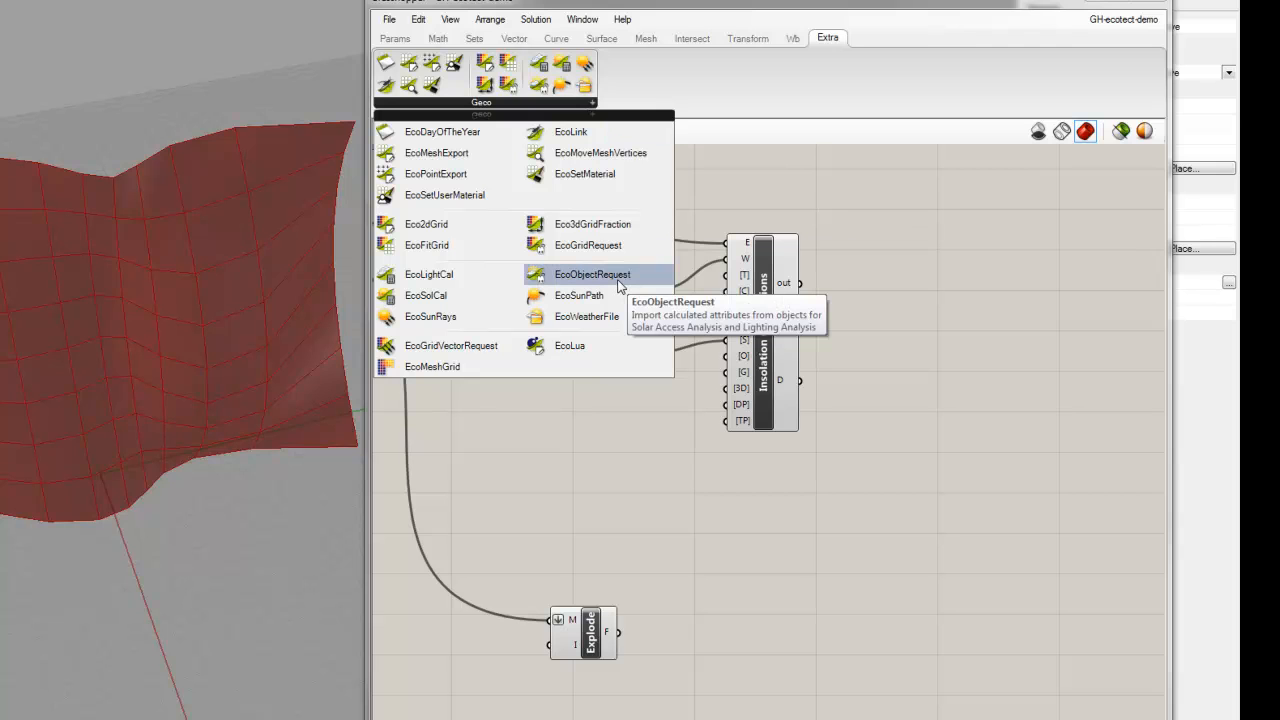
pyautogui.click(592, 274)
pyautogui.click(925, 352)
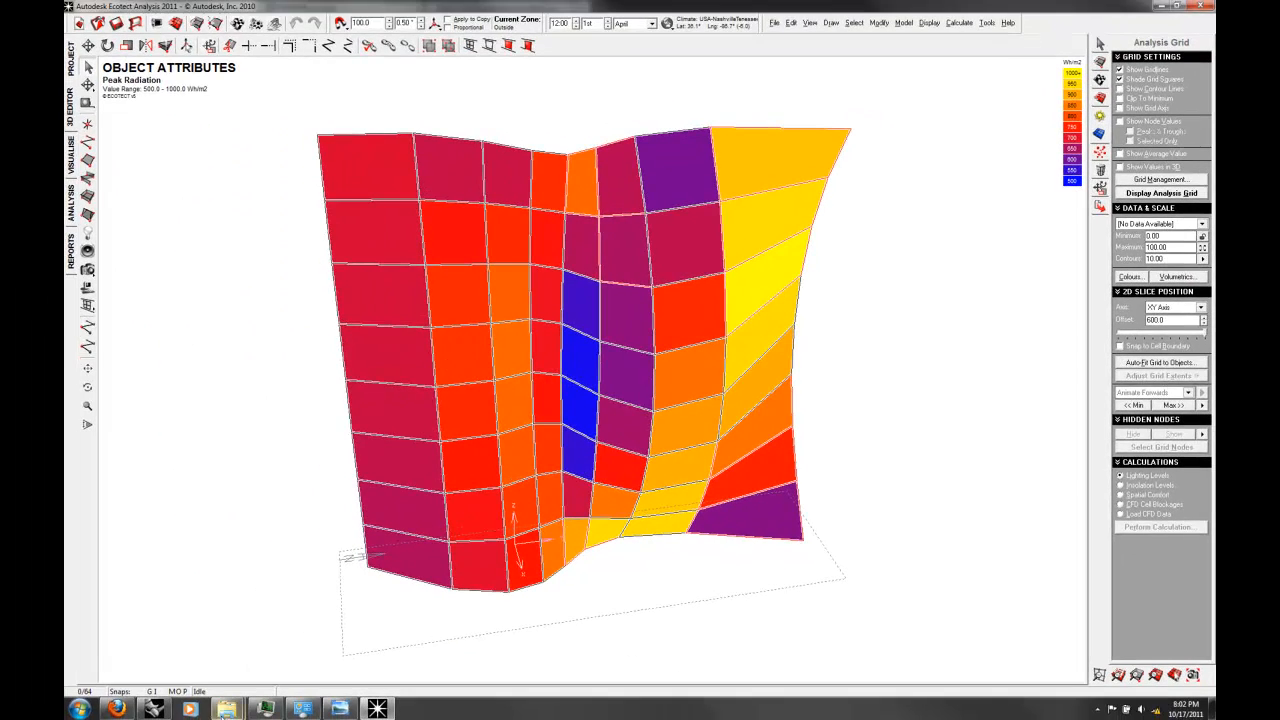
# Step: Return from Ecotect to Rhino, connect Insolation Calculations' D output to Object Request's E input, and shift Object Request slightly away
pyautogui.click(155, 708)
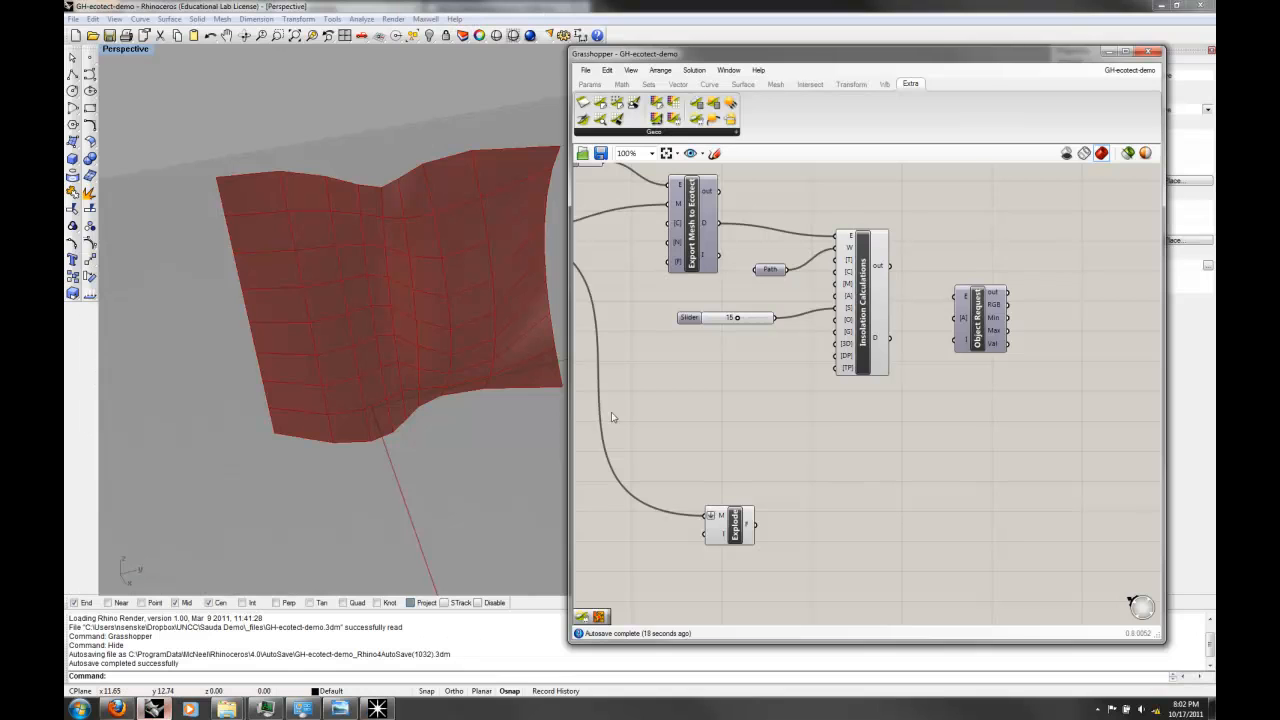
pyautogui.click(990, 332)
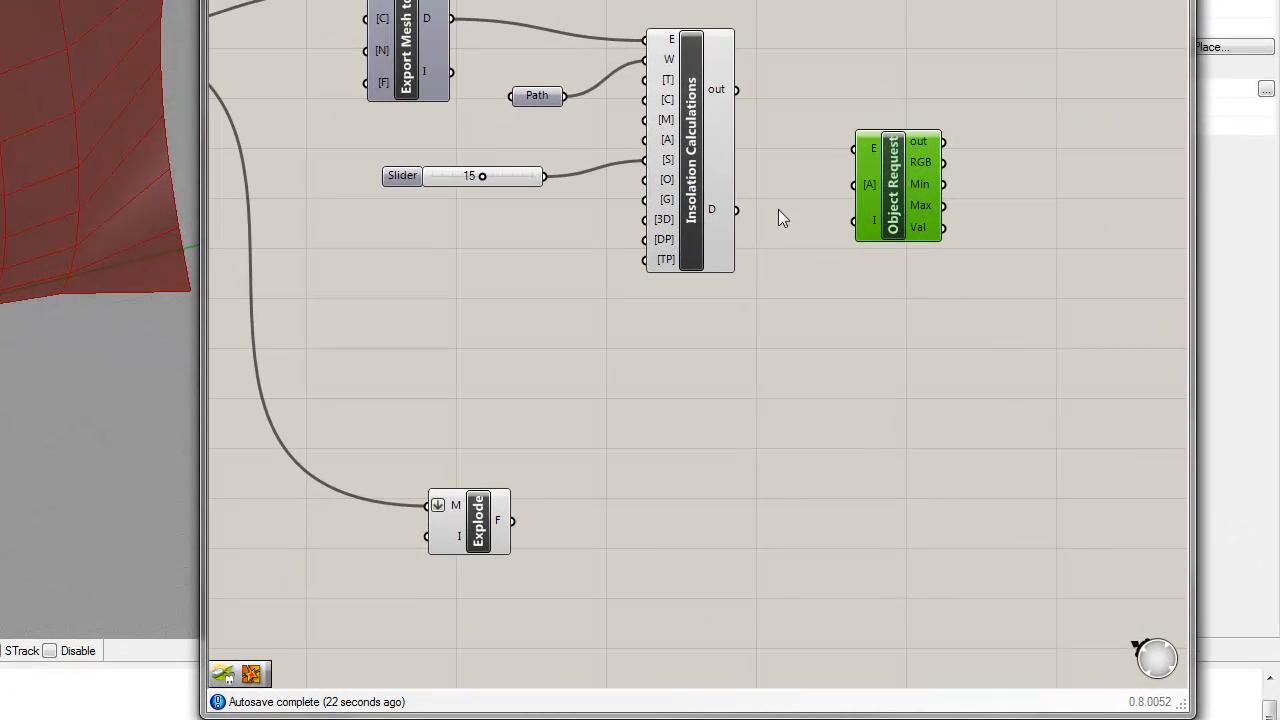
pyautogui.moveTo(738, 209); pyautogui.dragTo(851, 149)
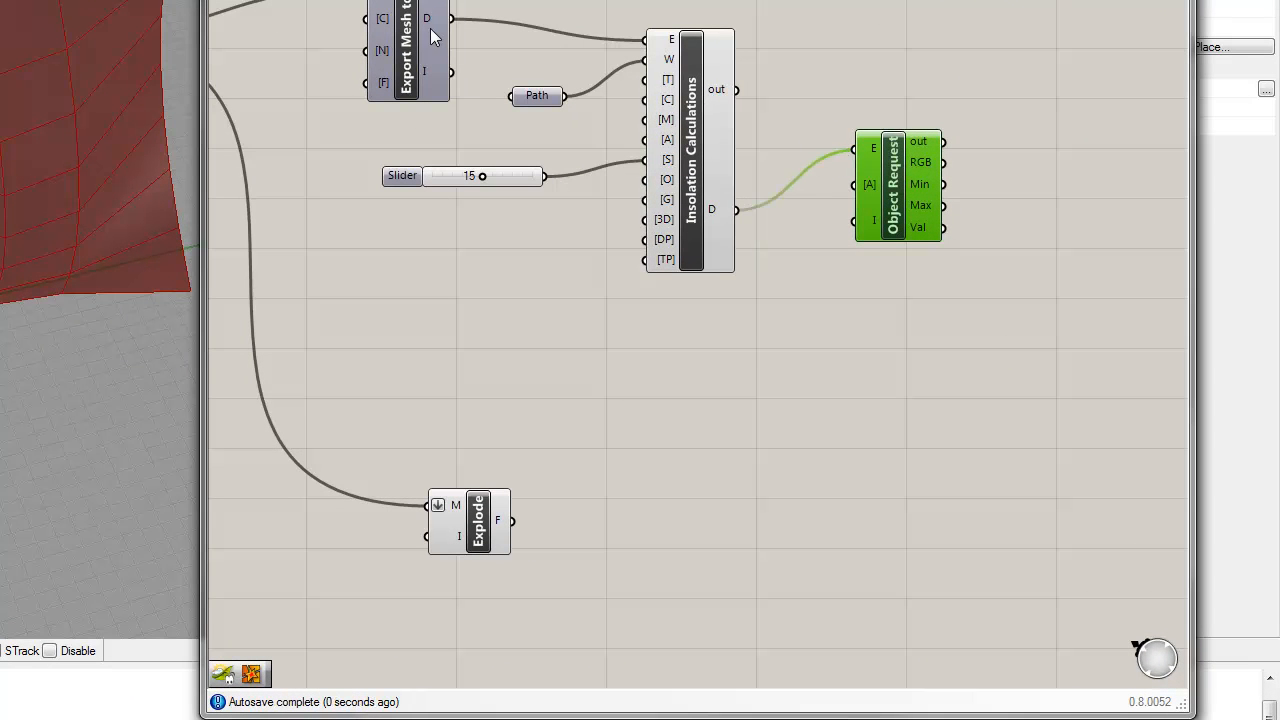
pyautogui.moveTo(890, 197); pyautogui.dragTo(926, 242)
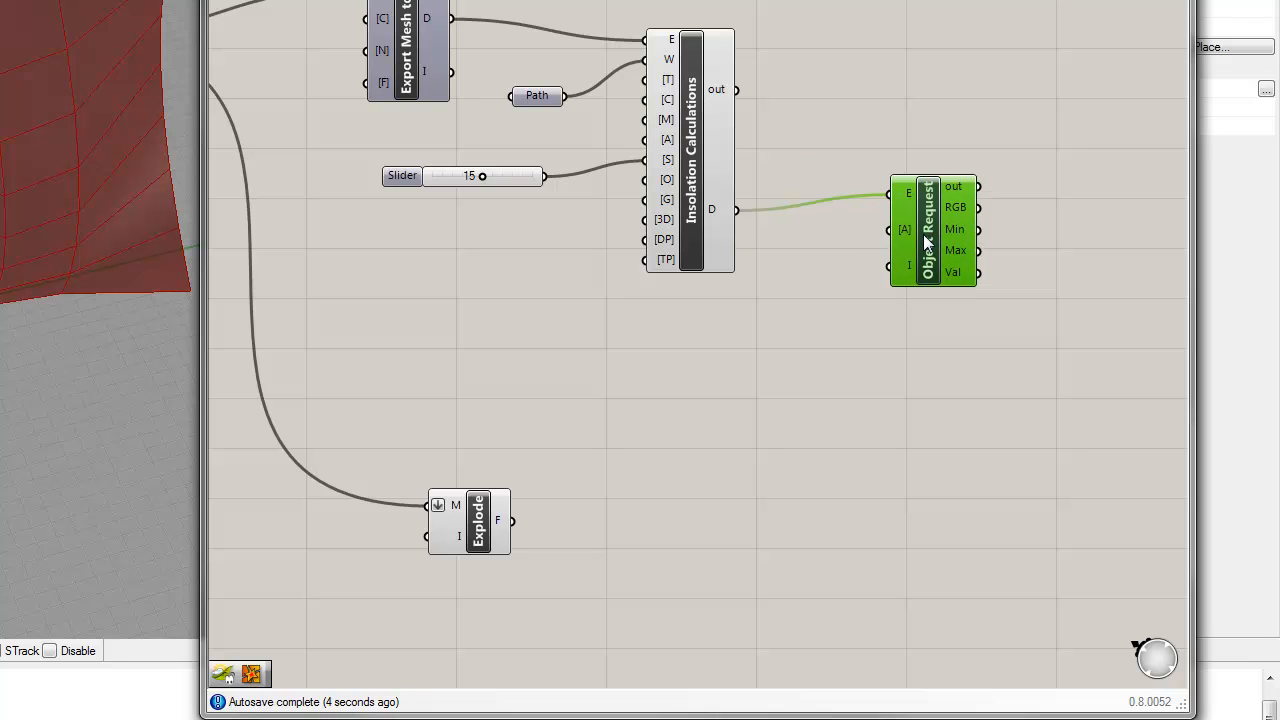
# Step: Give Object Request more room, extract its [A] input as a separate parameter, and place that parameter before it
pyautogui.moveTo(907, 229)
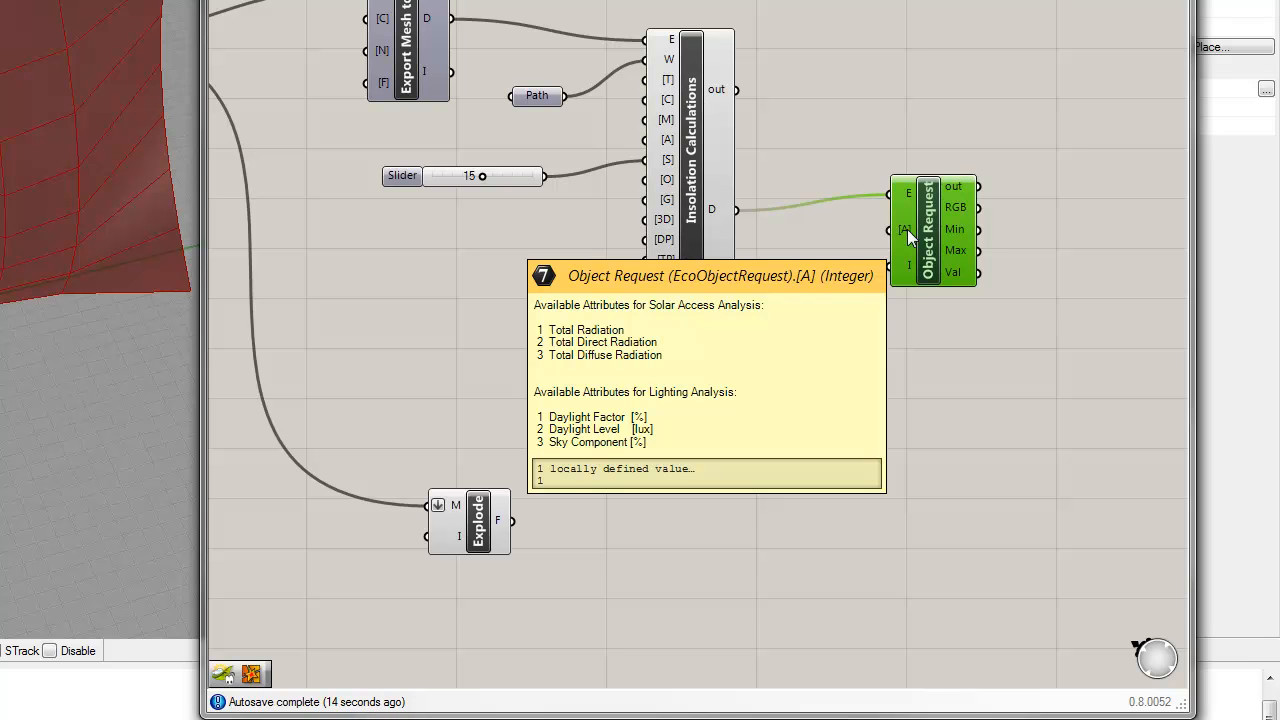
pyautogui.moveTo(907, 229); pyautogui.dragTo(987, 261)
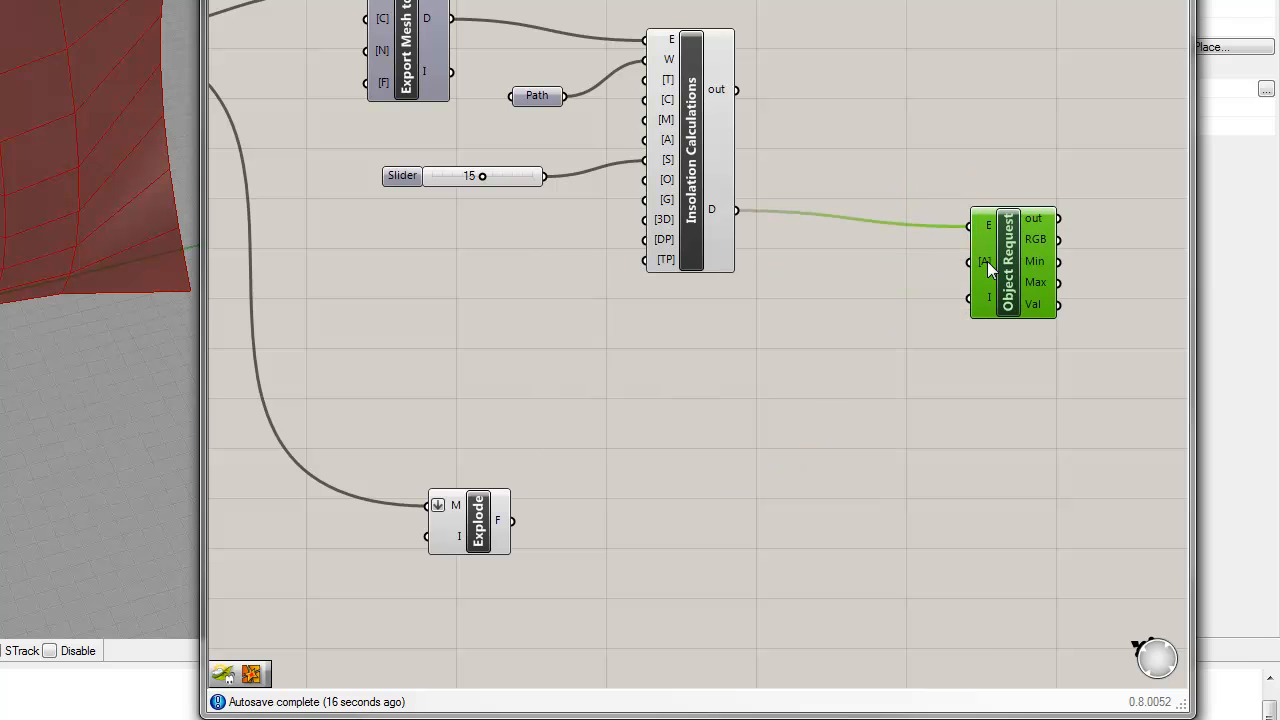
pyautogui.rightClick(987, 261)
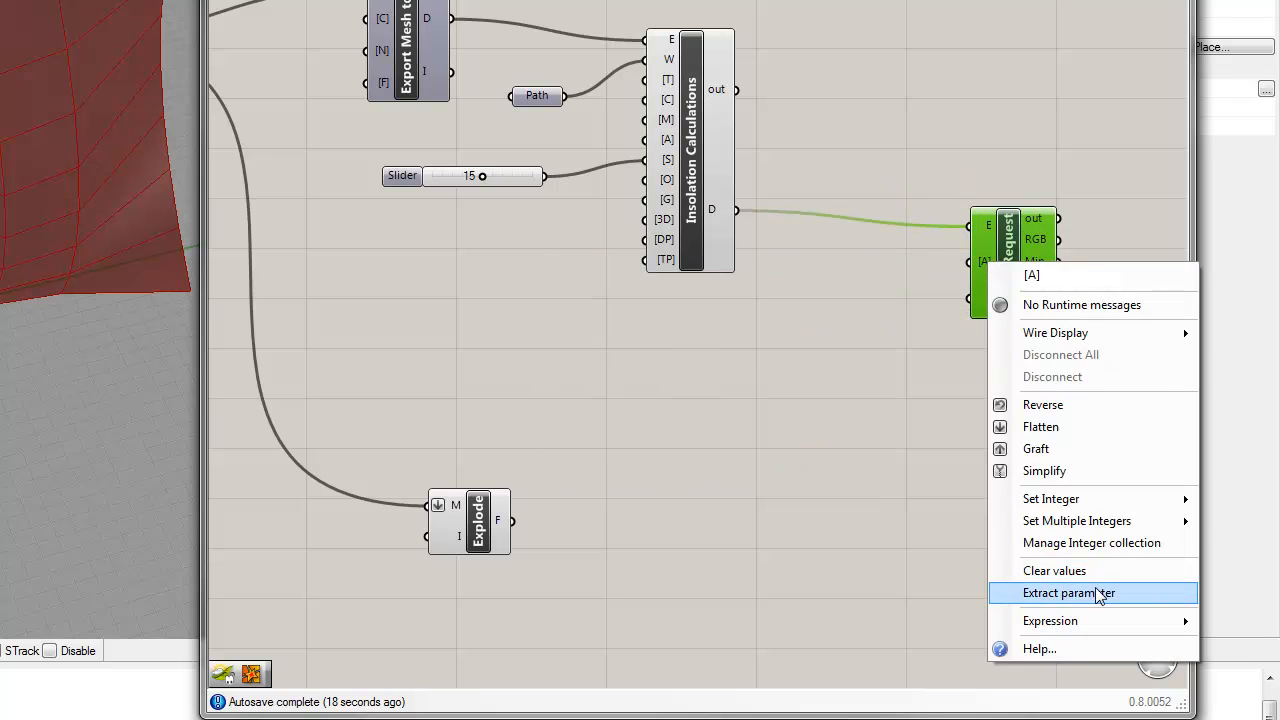
pyautogui.click(1104, 595)
pyautogui.moveTo(864, 270); pyautogui.dragTo(806, 300)
# Step: Check the integer set in the extracted [A] parameter and move the parameter closer to Object Request
pyautogui.rightClick(806, 300)
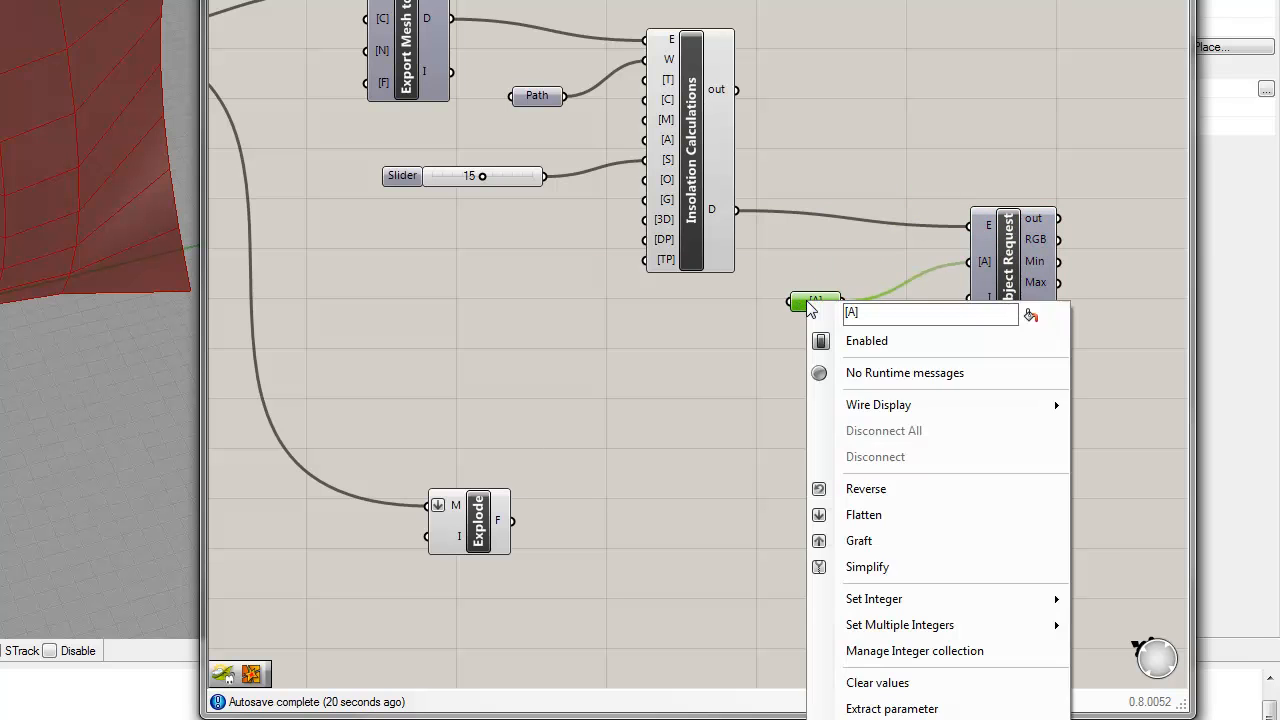
pyautogui.moveTo(928, 606)
pyautogui.click(640, 602)
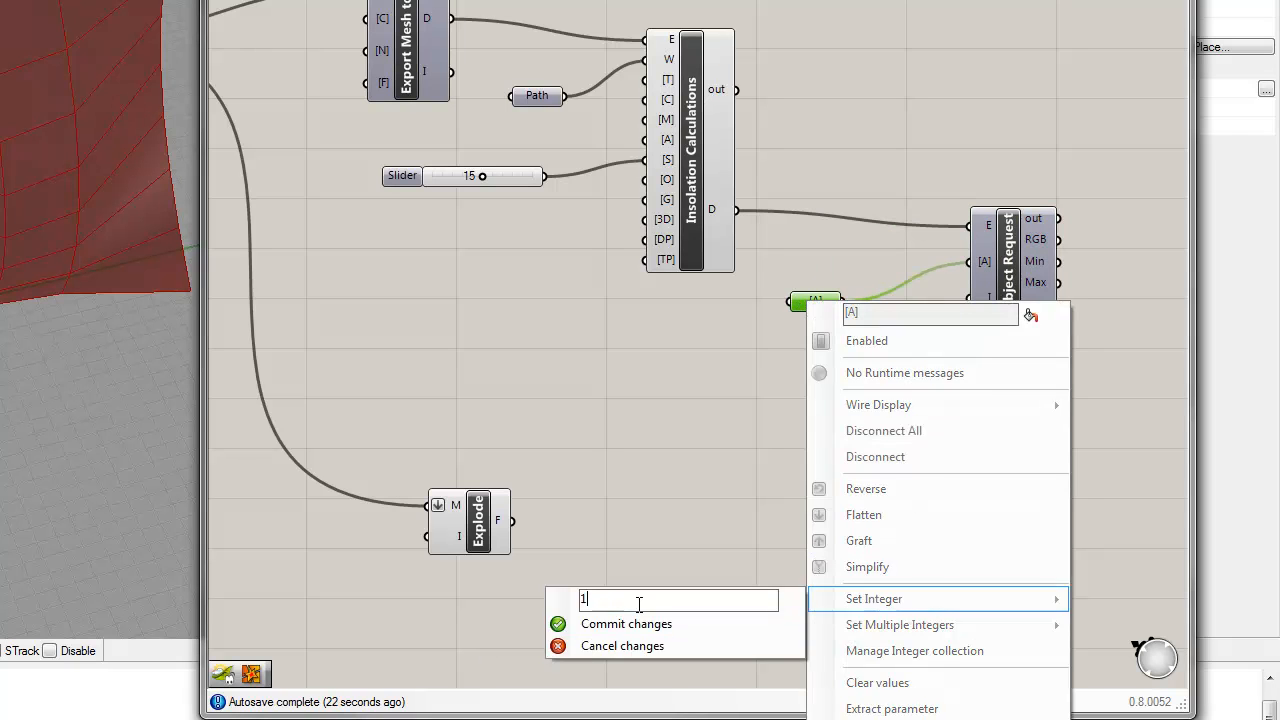
pyautogui.click(707, 486)
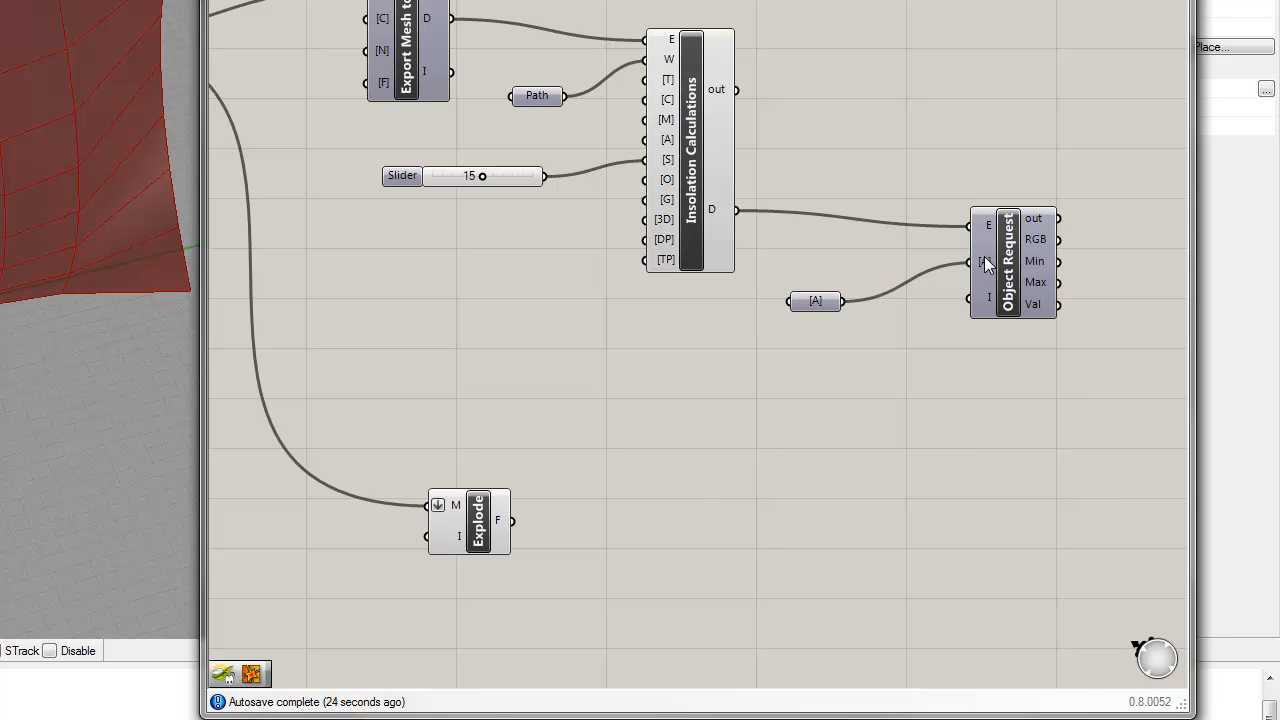
pyautogui.click(812, 301)
pyautogui.moveTo(812, 303); pyautogui.dragTo(836, 285)
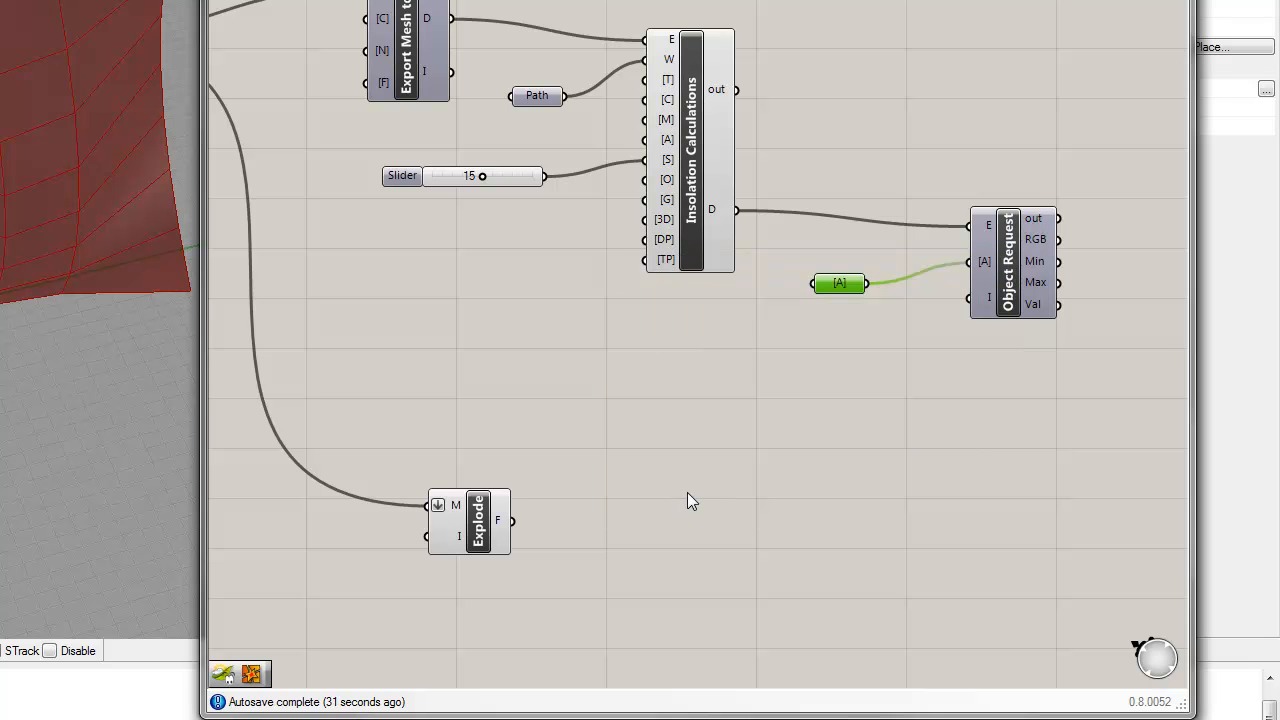
# Step: Add a List Length component above Mesh Explode, connect Explode's F output to its L input, and inspect its output
pyautogui.doubleClick(516, 438)
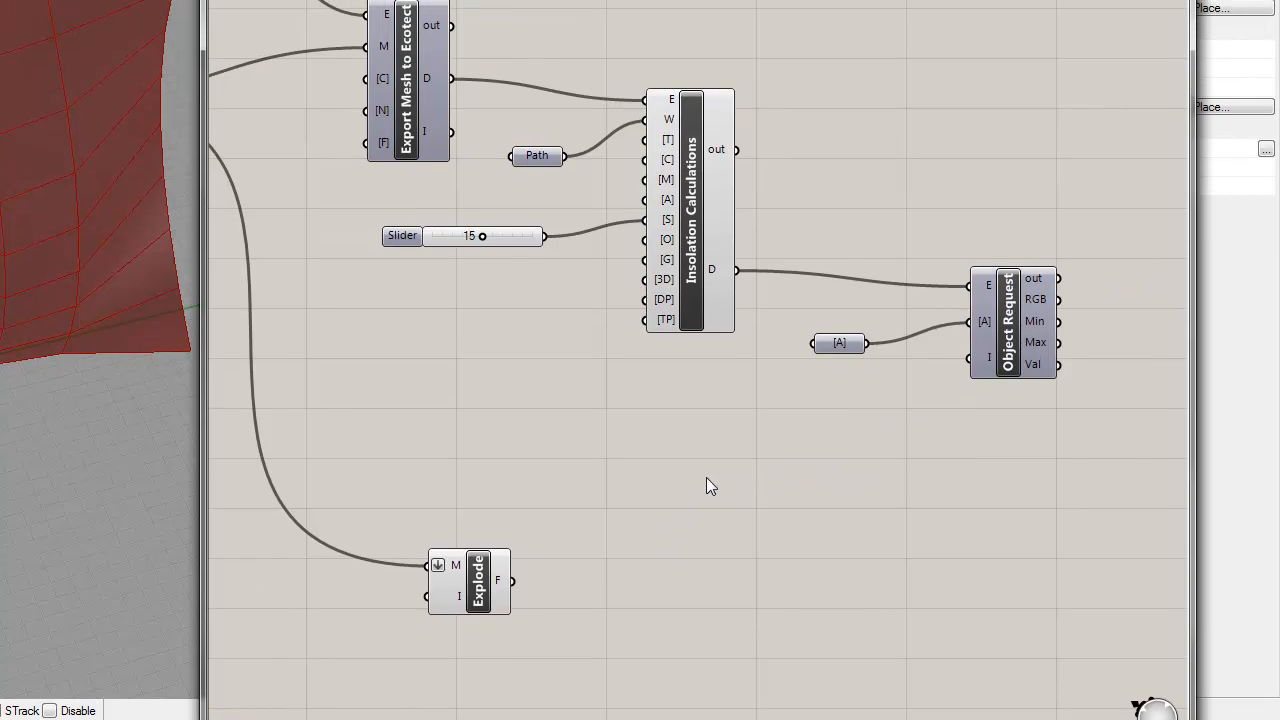
pyautogui.doubleClick(659, 488)
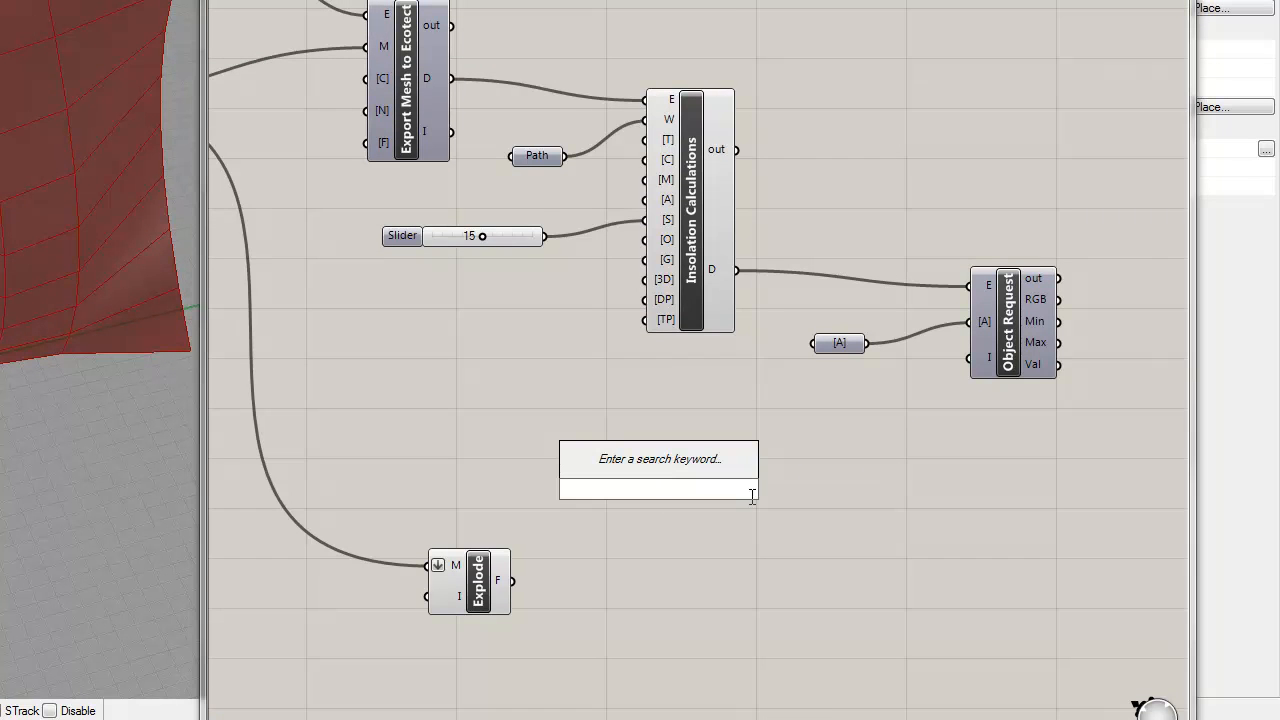
pyautogui.write('lengh')
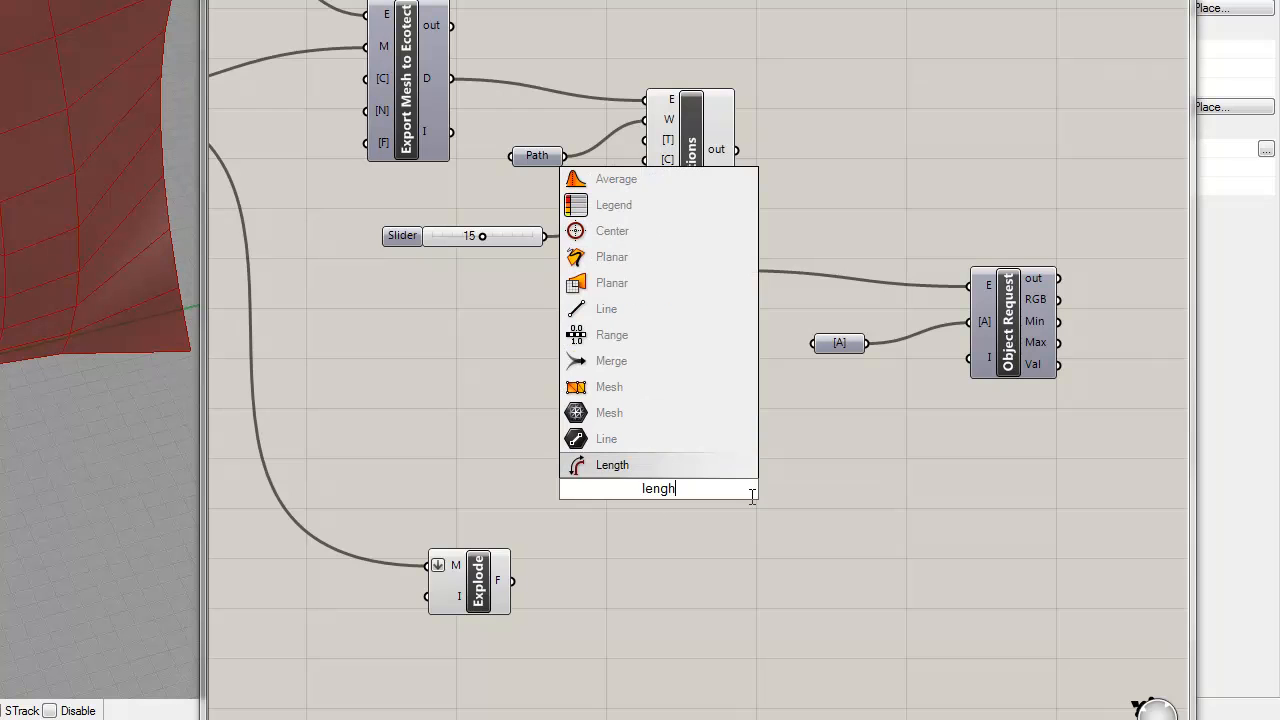
pyautogui.press('BackSpace')
pyautogui.press('BackSpace')
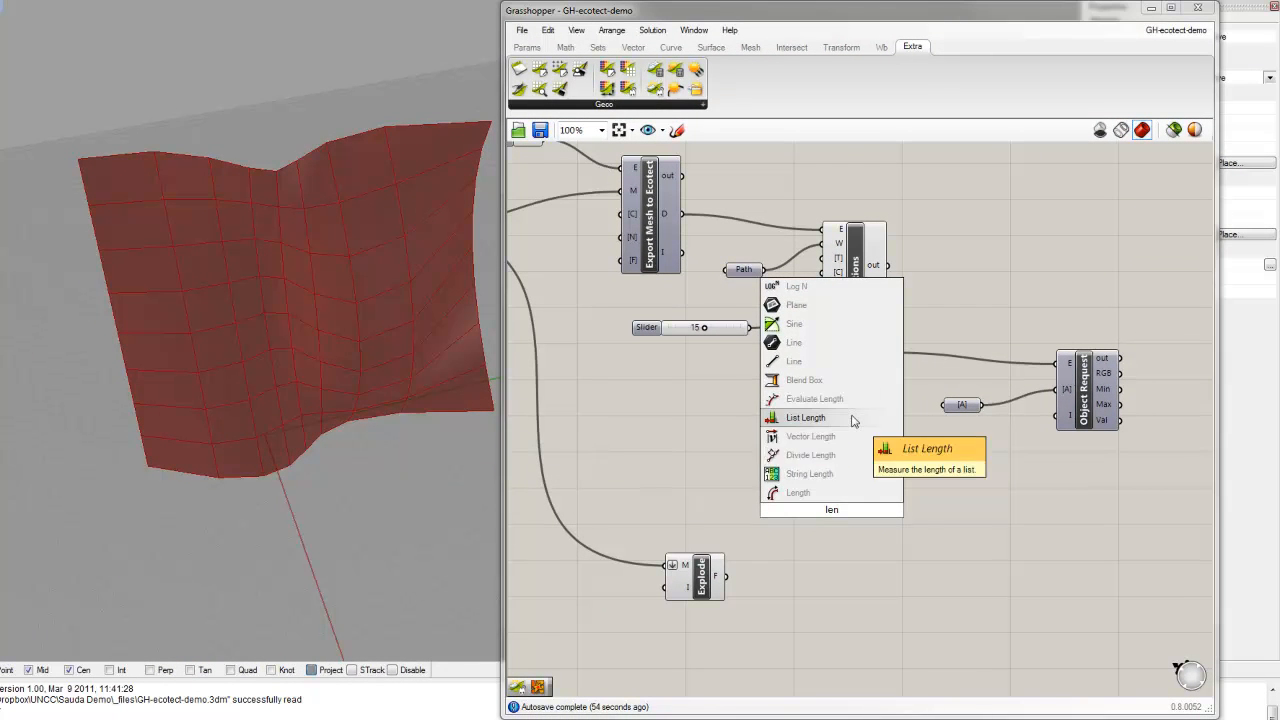
pyautogui.click(852, 421)
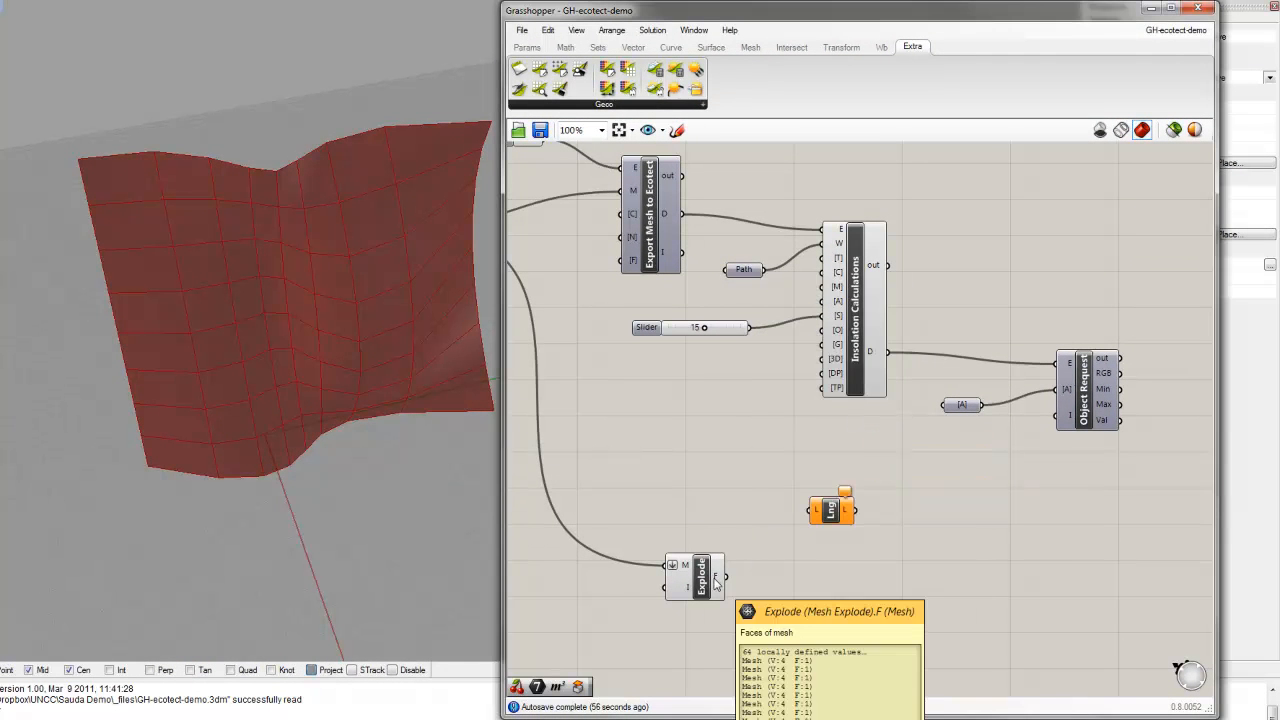
pyautogui.moveTo(726, 577); pyautogui.dragTo(816, 511)
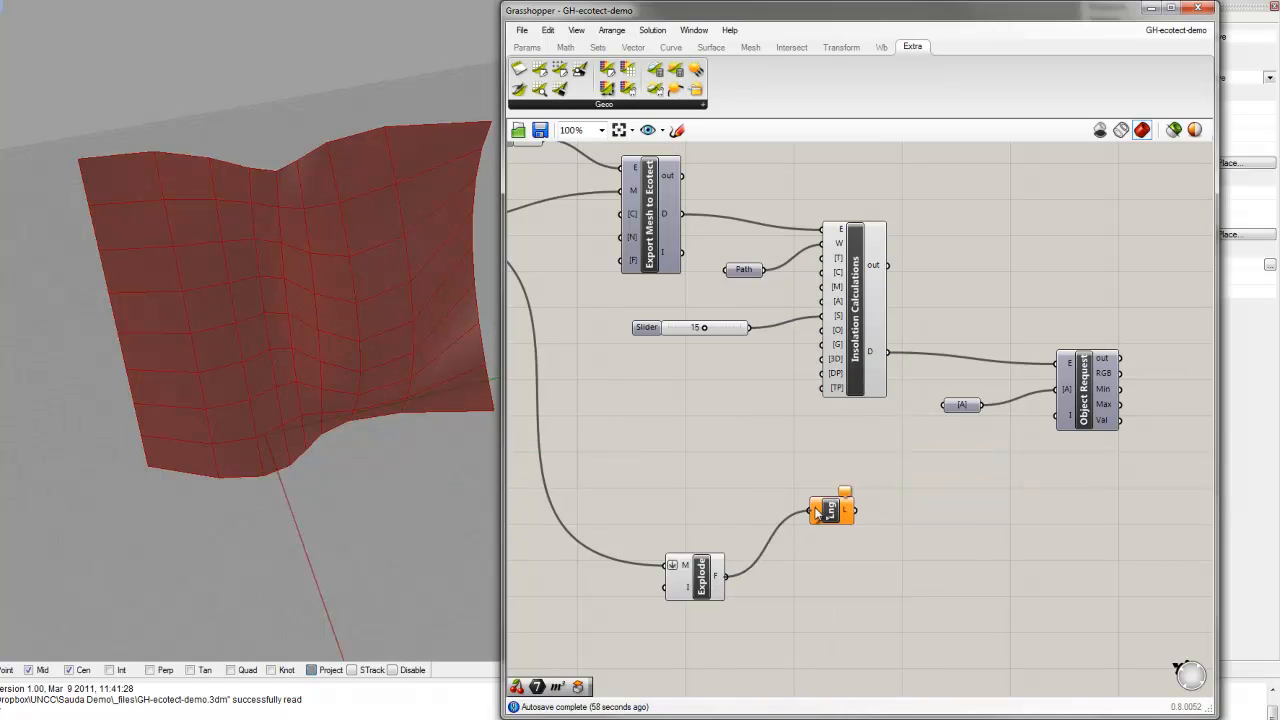
pyautogui.moveTo(848, 513)
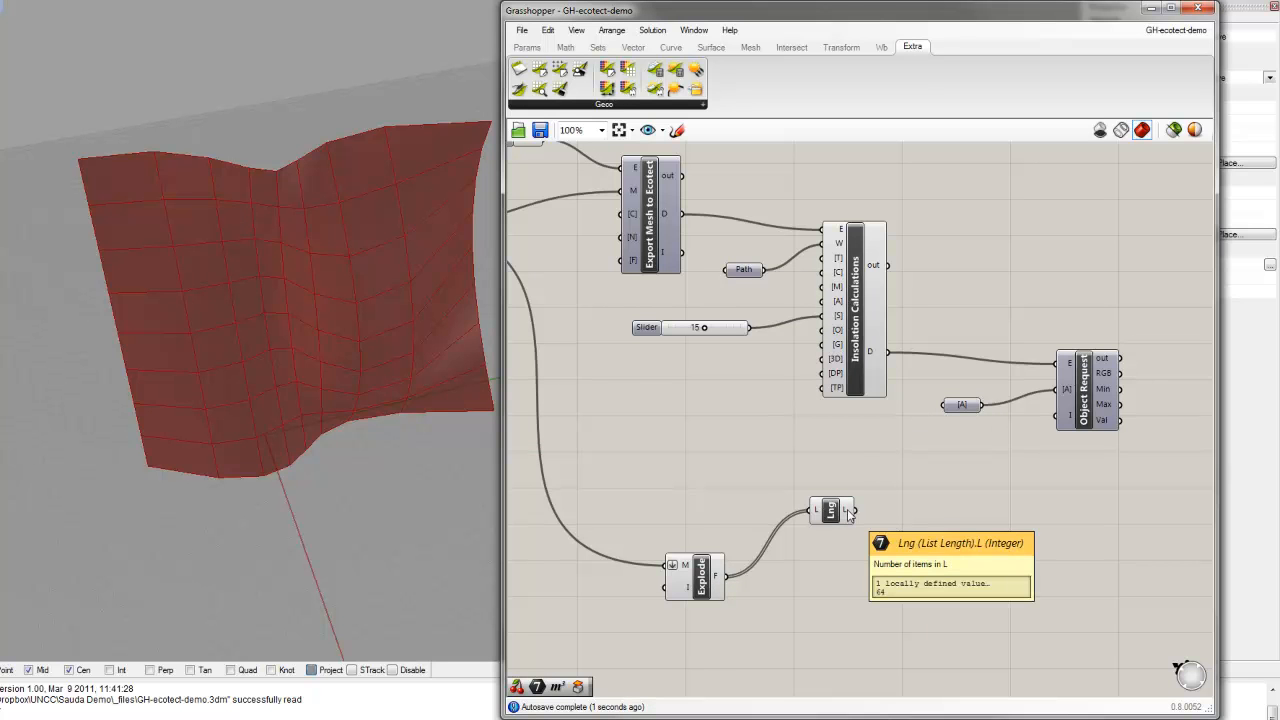
# Step: Add a Number parameter beside List Length and connect List Length's L output to it
pyautogui.doubleClick(927, 487)
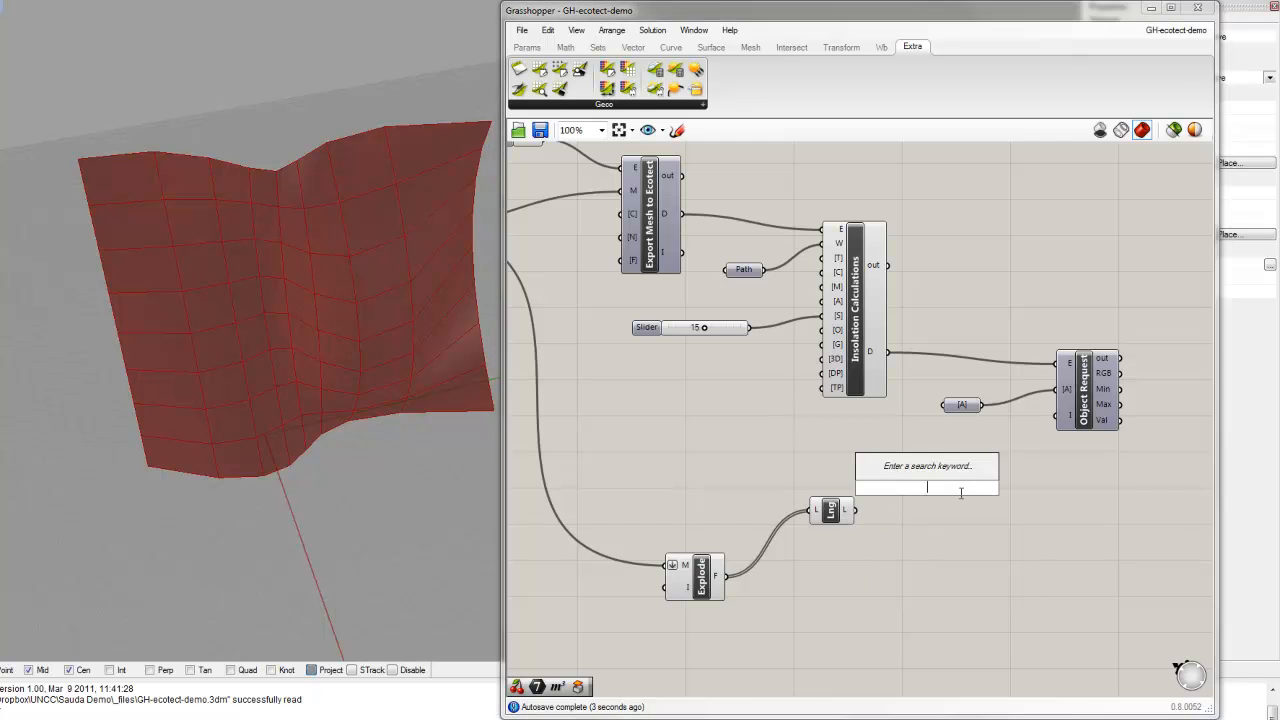
pyautogui.write('num')
pyautogui.click(900, 470)
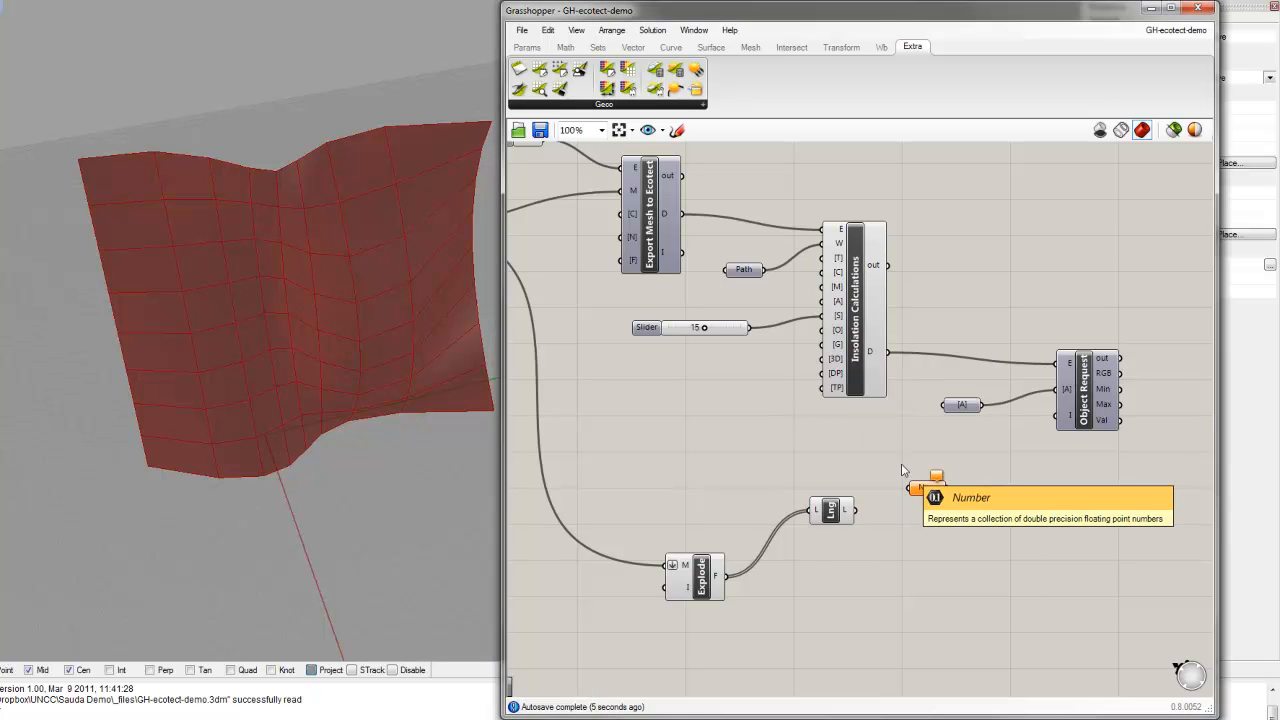
pyautogui.moveTo(856, 510); pyautogui.dragTo(933, 494)
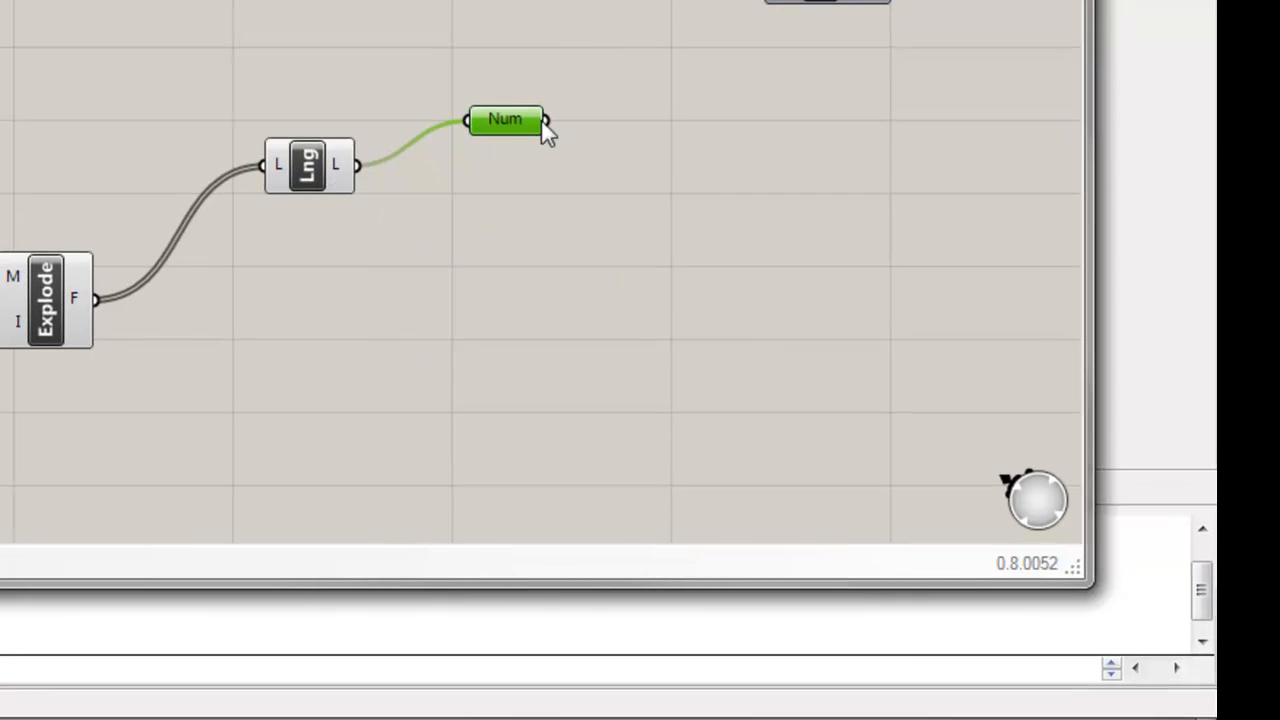
# Step: Set the Number parameter's expression to num-1 and connect its output to Object Request's I input
pyautogui.rightClick(520, 125)
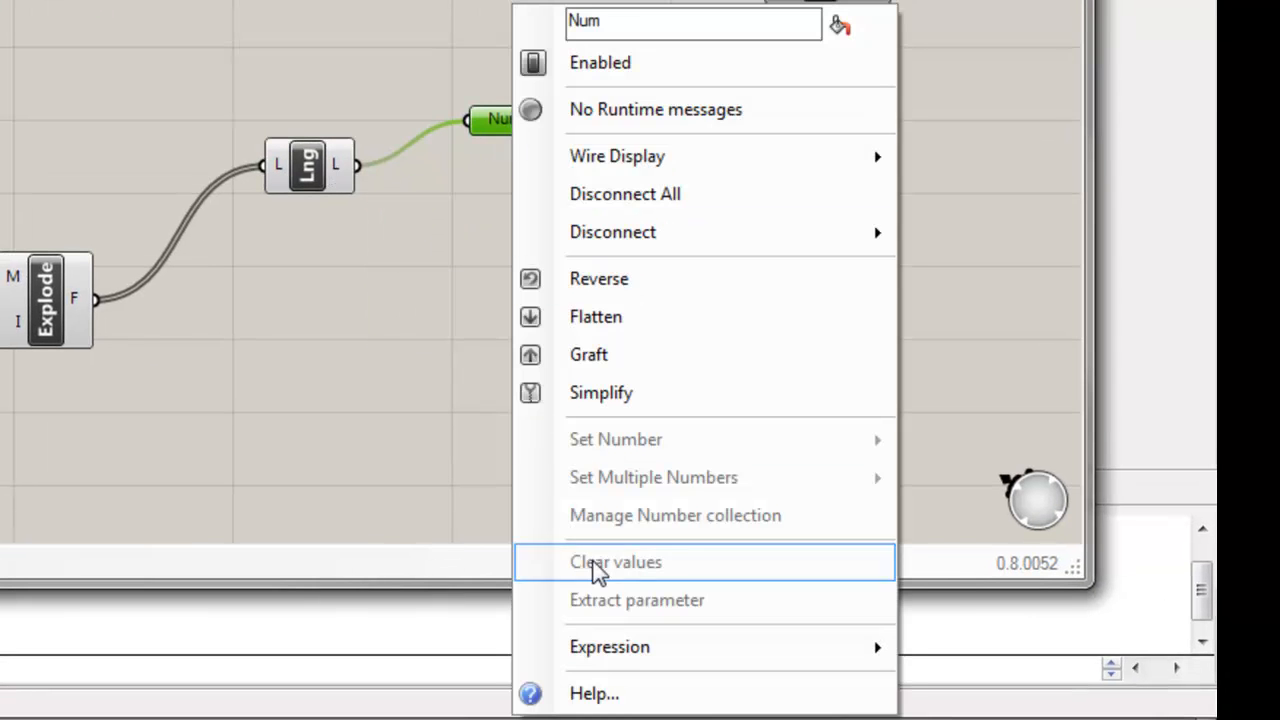
pyautogui.moveTo(534, 651)
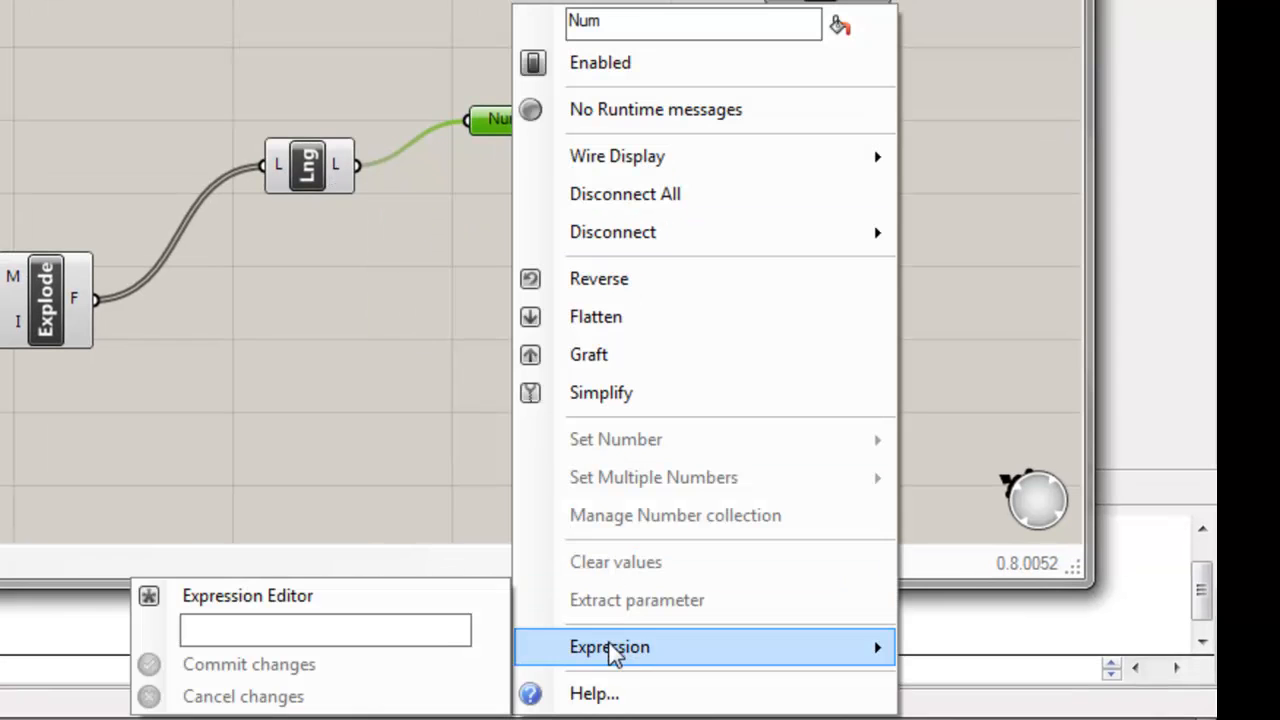
pyautogui.click(428, 638)
pyautogui.write('num')
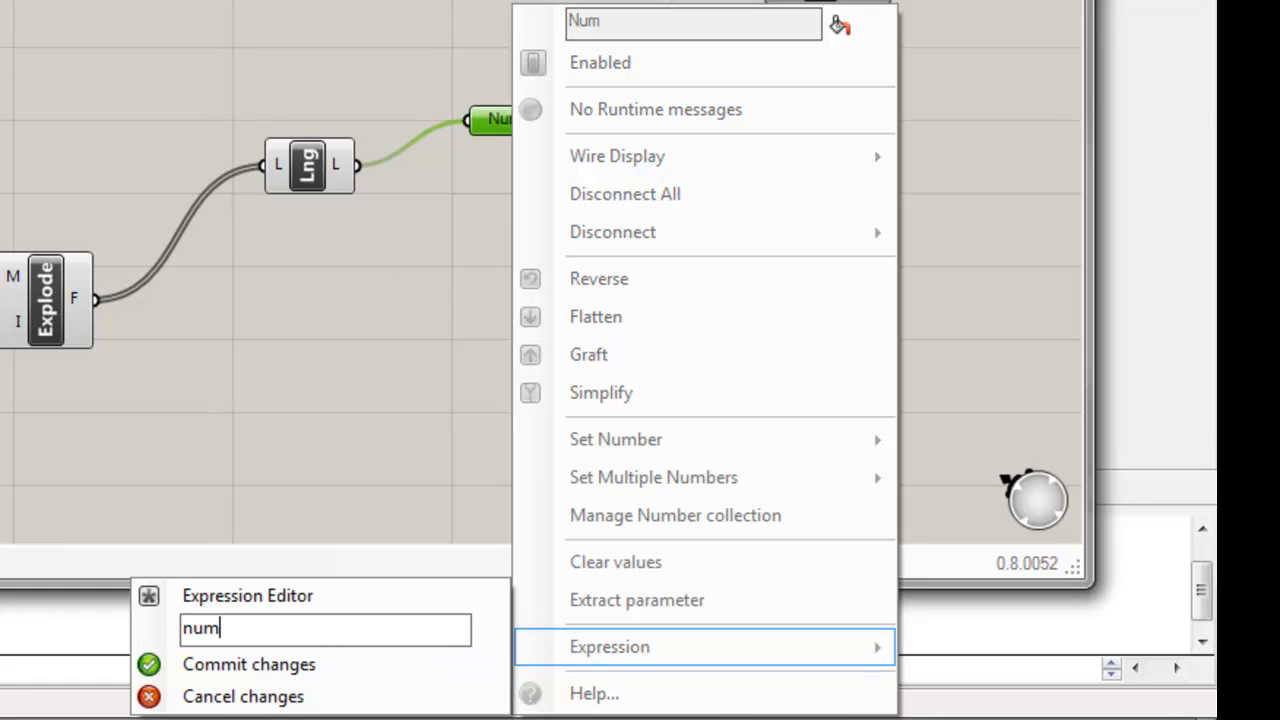
pyautogui.write('-1')
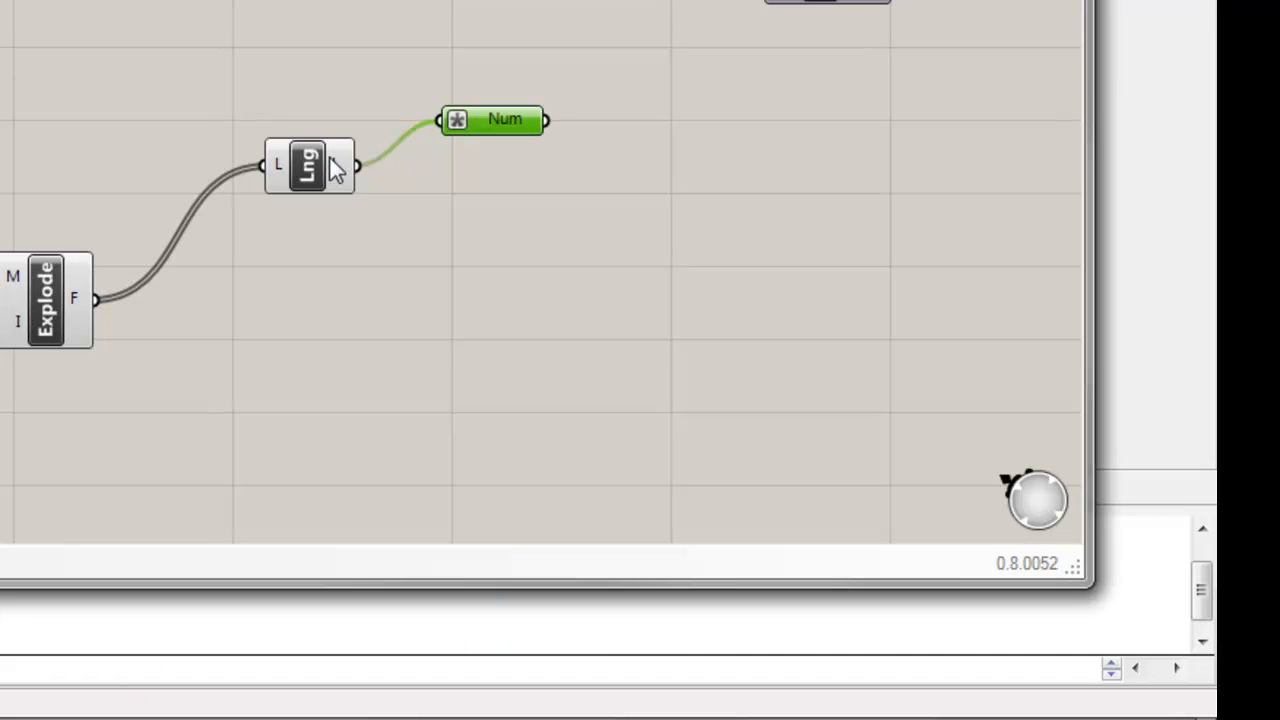
pyautogui.moveTo(493, 128)
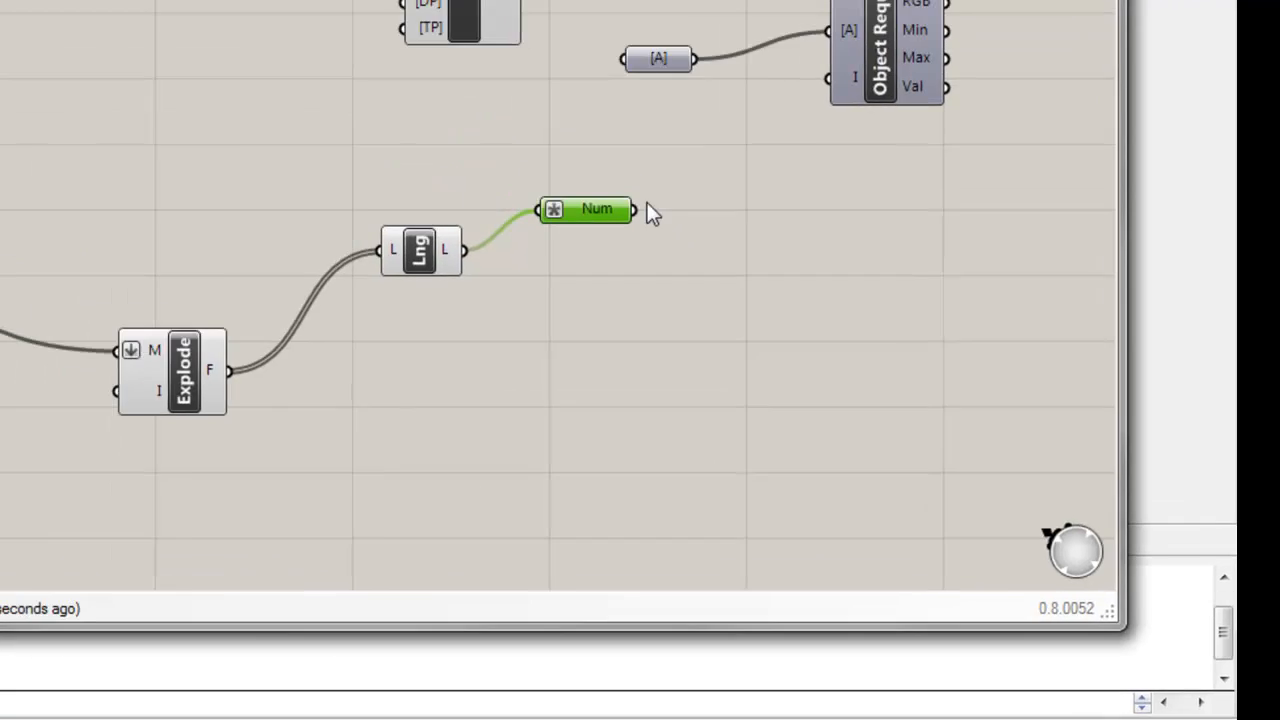
pyautogui.moveTo(546, 120); pyautogui.dragTo(972, 302)
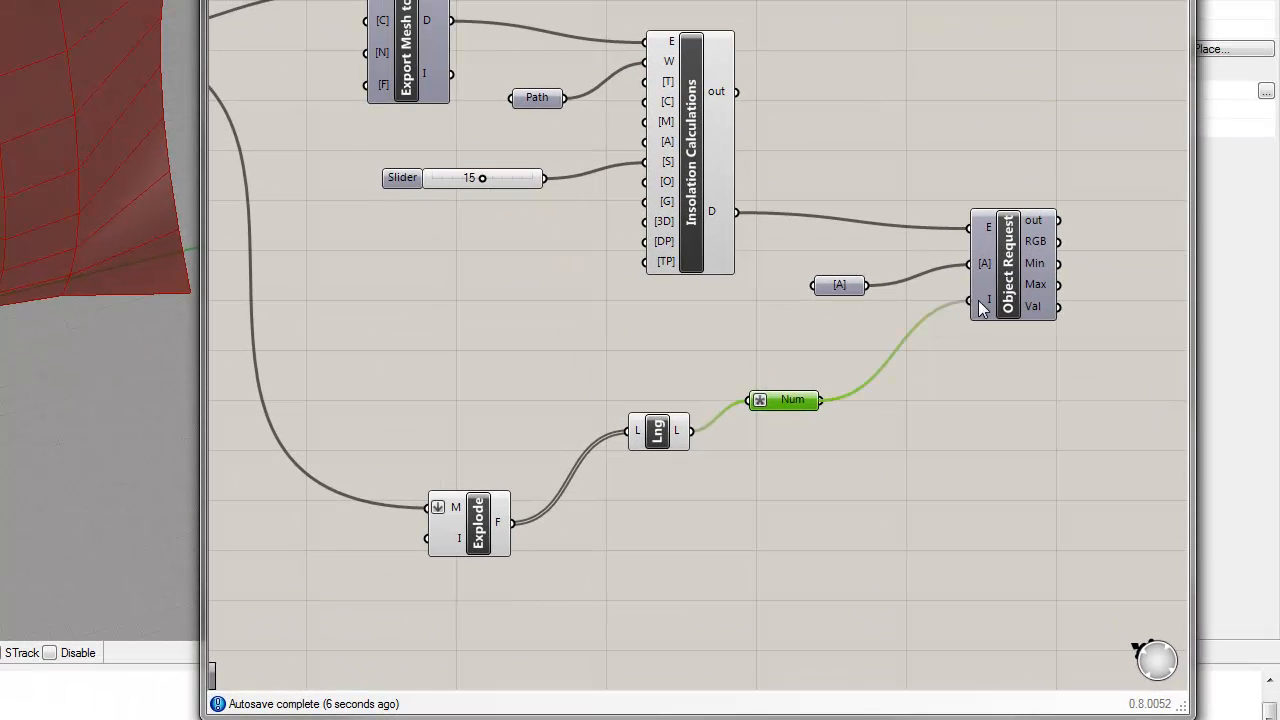
pyautogui.moveTo(988, 301)
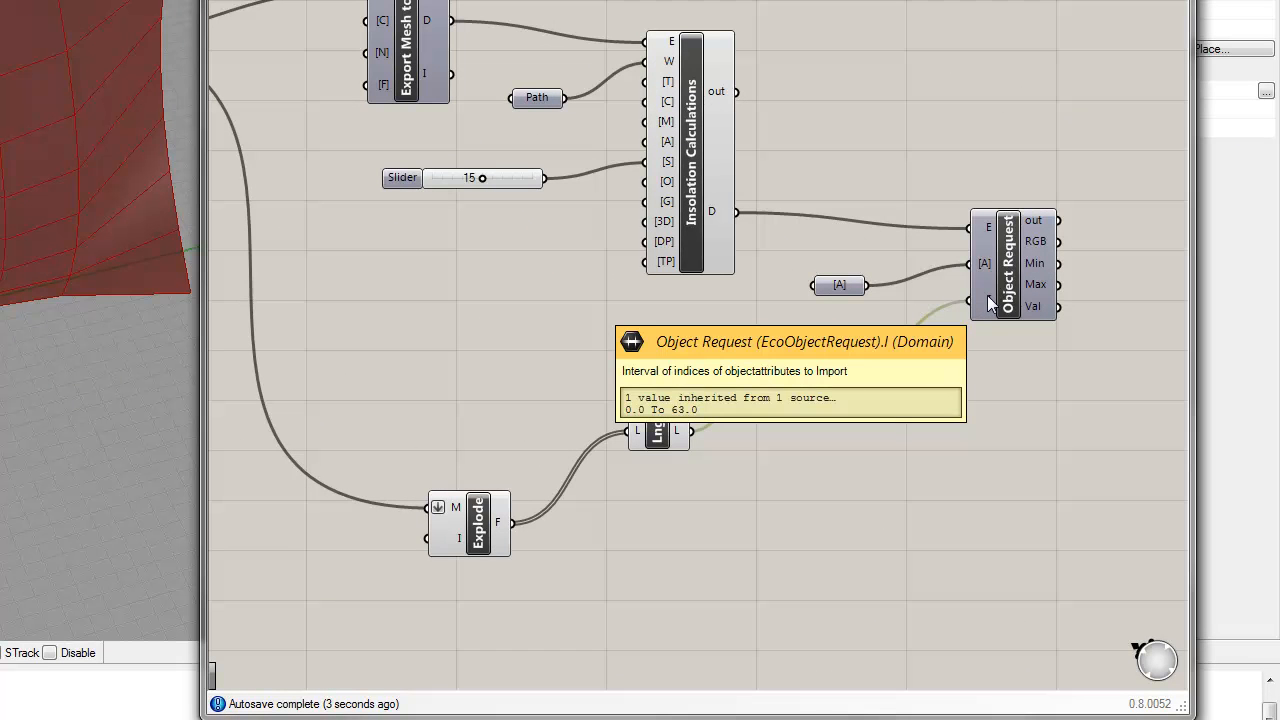
# Step: Add a Mesh Colours component below Object Request and connect Mesh Explode's F output to its M input
pyautogui.moveTo(1081, 397); pyautogui.dragTo(831, 287, button='right')
pyautogui.doubleClick(817, 323)
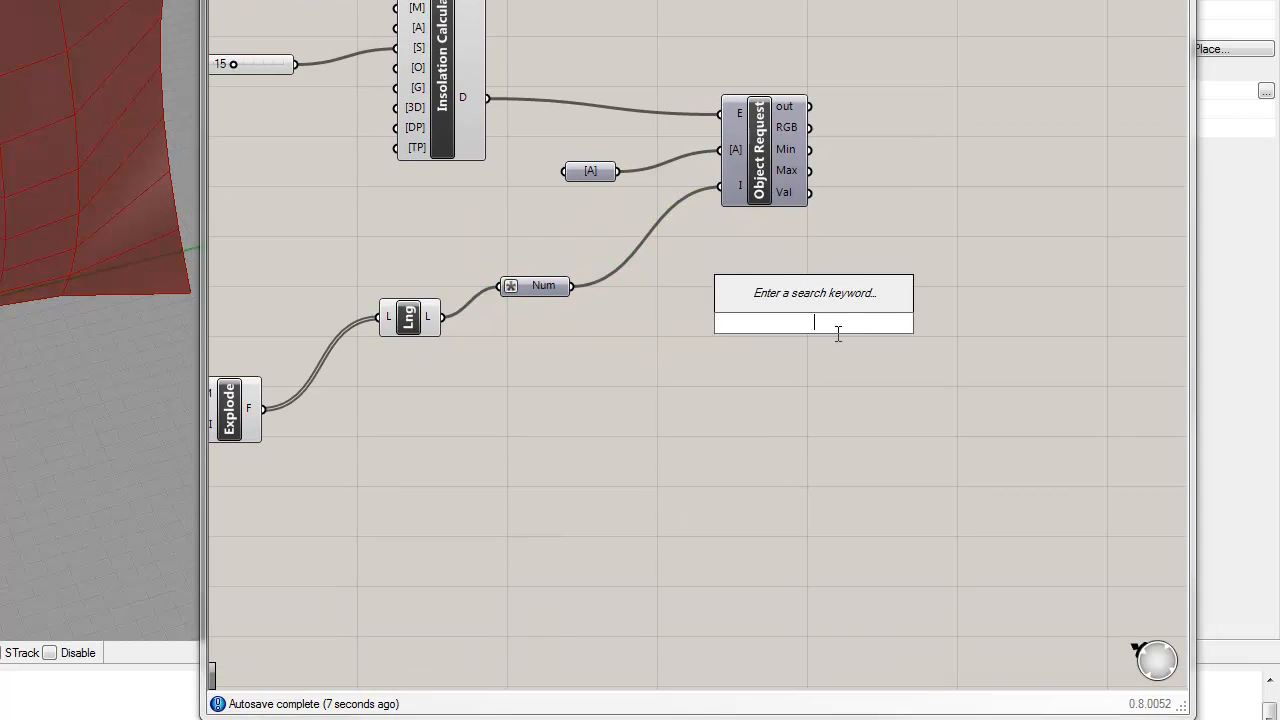
pyautogui.write('mesh')
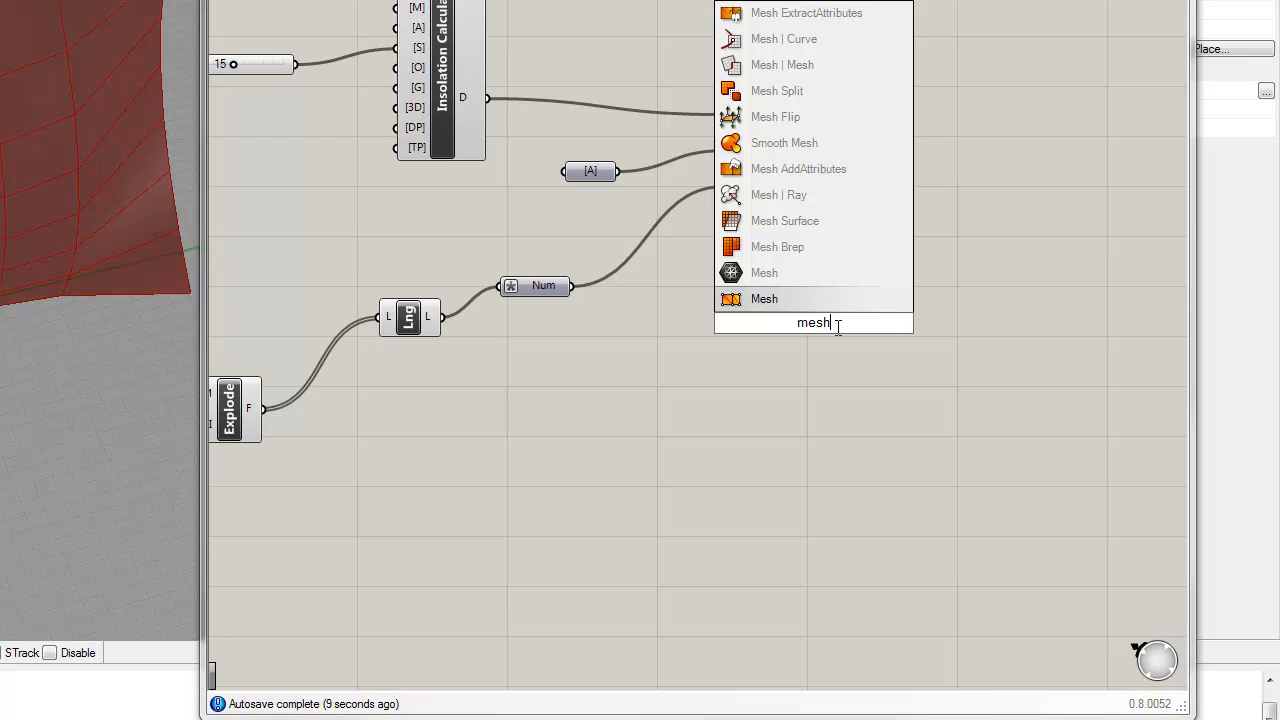
pyautogui.write(' col')
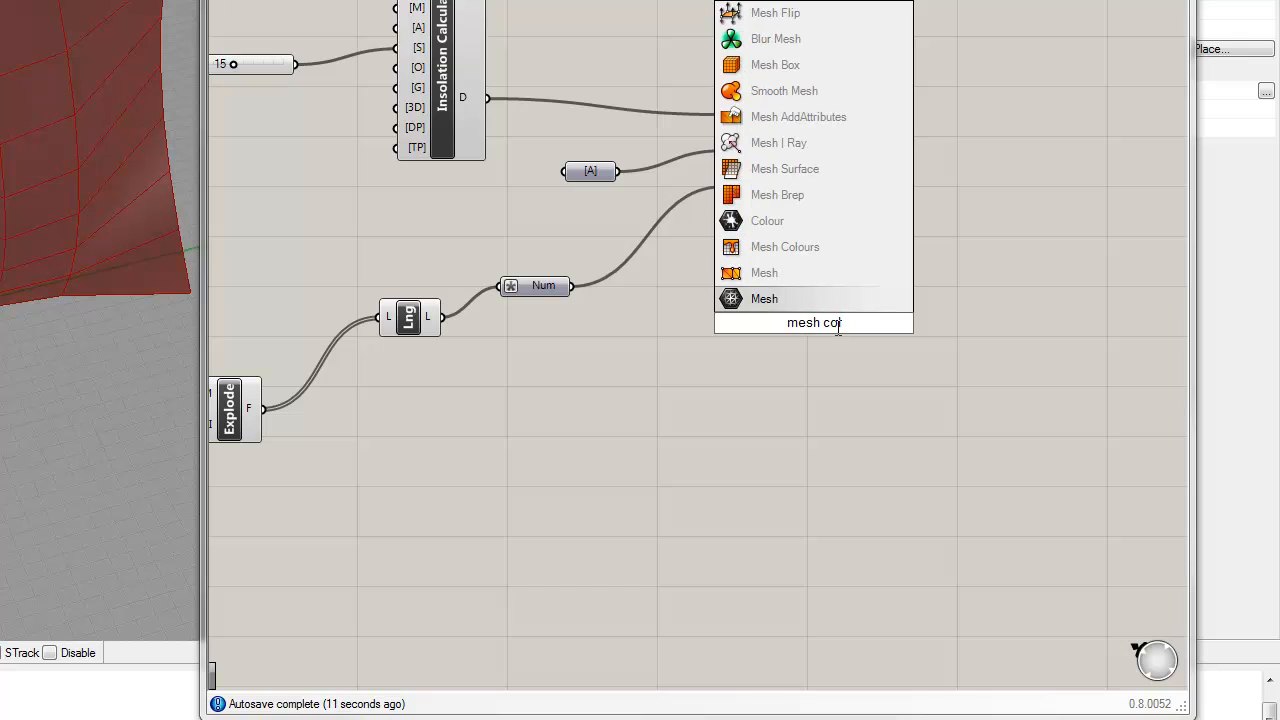
pyautogui.write('or')
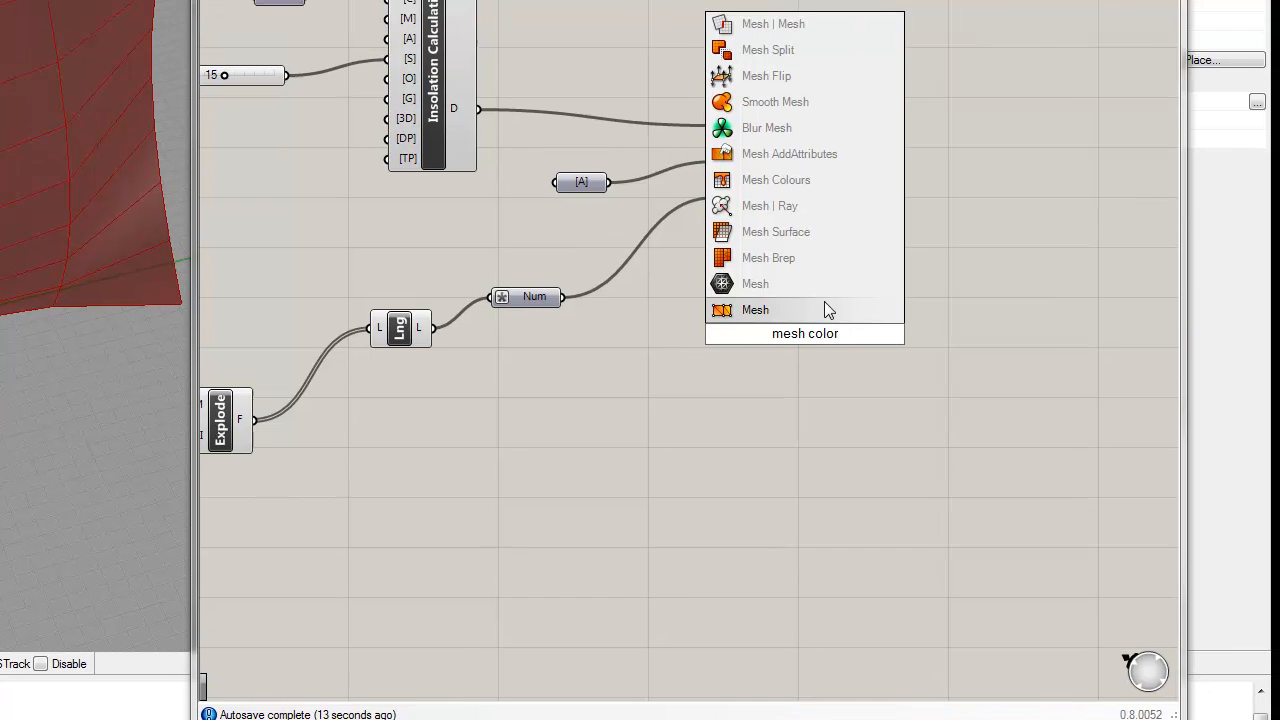
pyautogui.click(728, 235)
pyautogui.moveTo(746, 380); pyautogui.dragTo(890, 356)
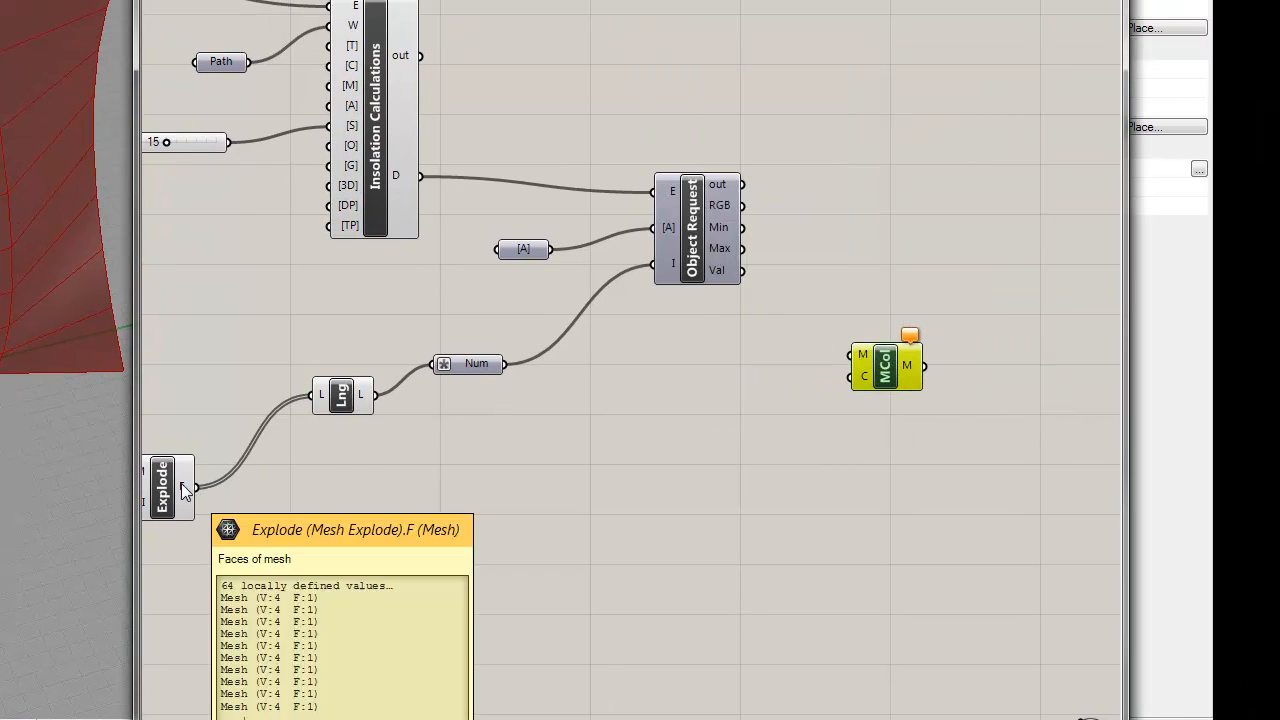
pyautogui.moveTo(196, 487); pyautogui.dragTo(866, 377)
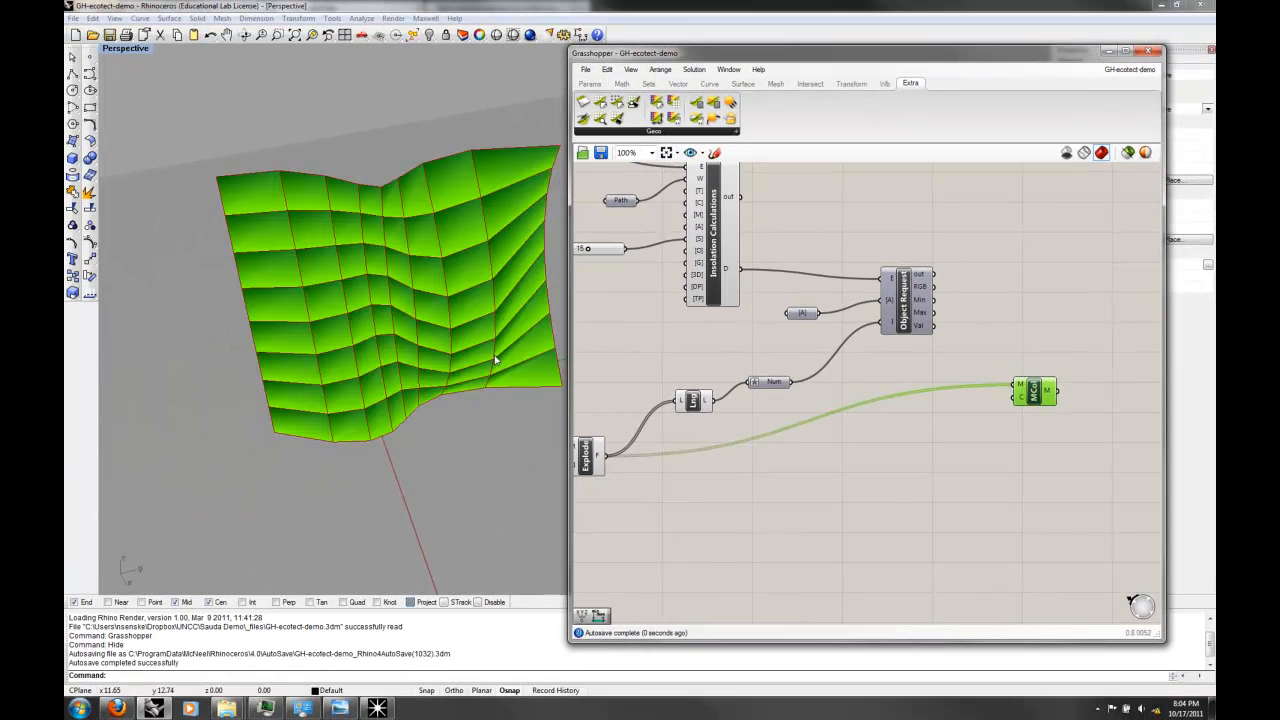
# Step: Turn off the preview of the Mesh Explode component
pyautogui.moveTo(494, 360); pyautogui.dragTo(323, 294, button='right')
pyautogui.moveTo(686, 423); pyautogui.dragTo(828, 399, button='right')
pyautogui.click(835, 376)
pyautogui.rightClick(731, 446)
pyautogui.moveTo(742, 329); pyautogui.dragTo(790, 449, button='right')
pyautogui.click(900, 340)
pyautogui.moveTo(900, 340); pyautogui.dragTo(1099, 362, button='right')
# Step: Turn off the preview of the Mesh UV and wbEdges components
pyautogui.rightClick(709, 262)
pyautogui.click(709, 260)
pyautogui.rightClick(714, 259)
pyautogui.click(725, 281)
pyautogui.moveTo(698, 239); pyautogui.dragTo(746, 340, button='right')
pyautogui.click(798, 292)
pyautogui.click(800, 242)
pyautogui.rightClick(800, 242)
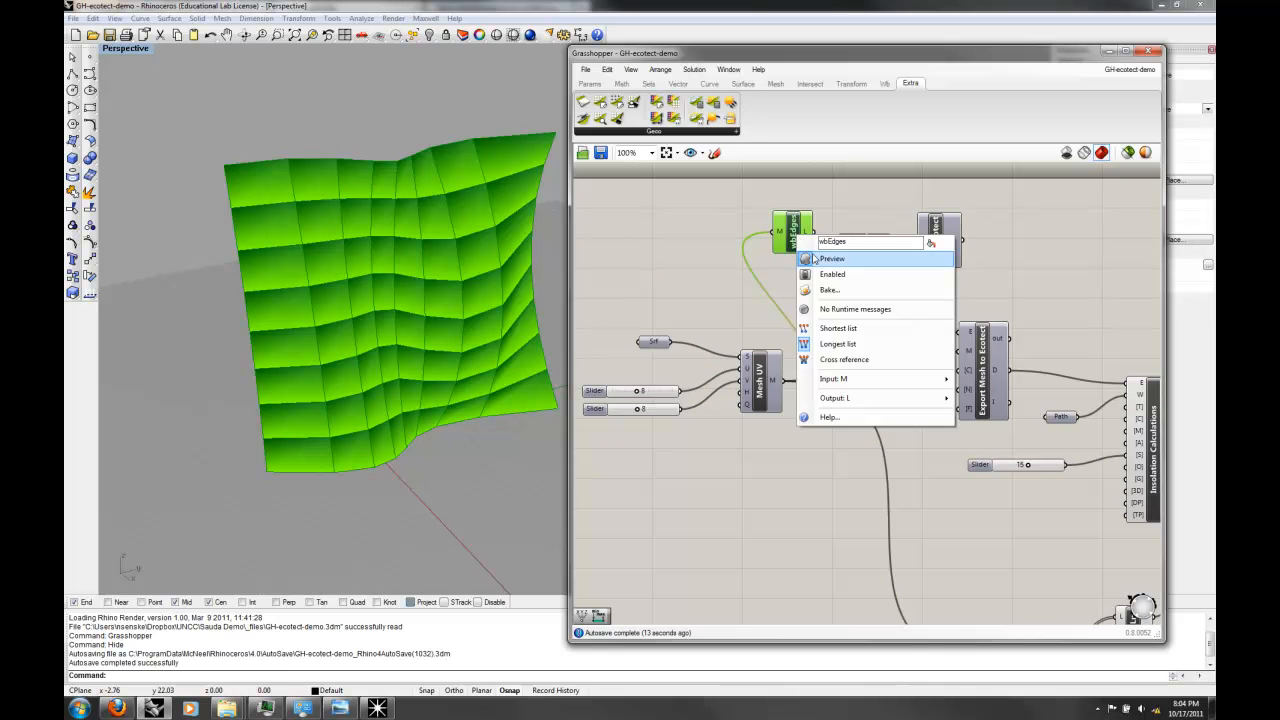
pyautogui.click(828, 258)
pyautogui.moveTo(400, 300); pyautogui.dragTo(335, 325, button='right')
# Step: Connect Object Request's RGB output to the C input of Mesh Colours
pyautogui.moveTo(1001, 414); pyautogui.dragTo(761, 304, button='right')
pyautogui.moveTo(947, 433); pyautogui.dragTo(807, 343, button='right')
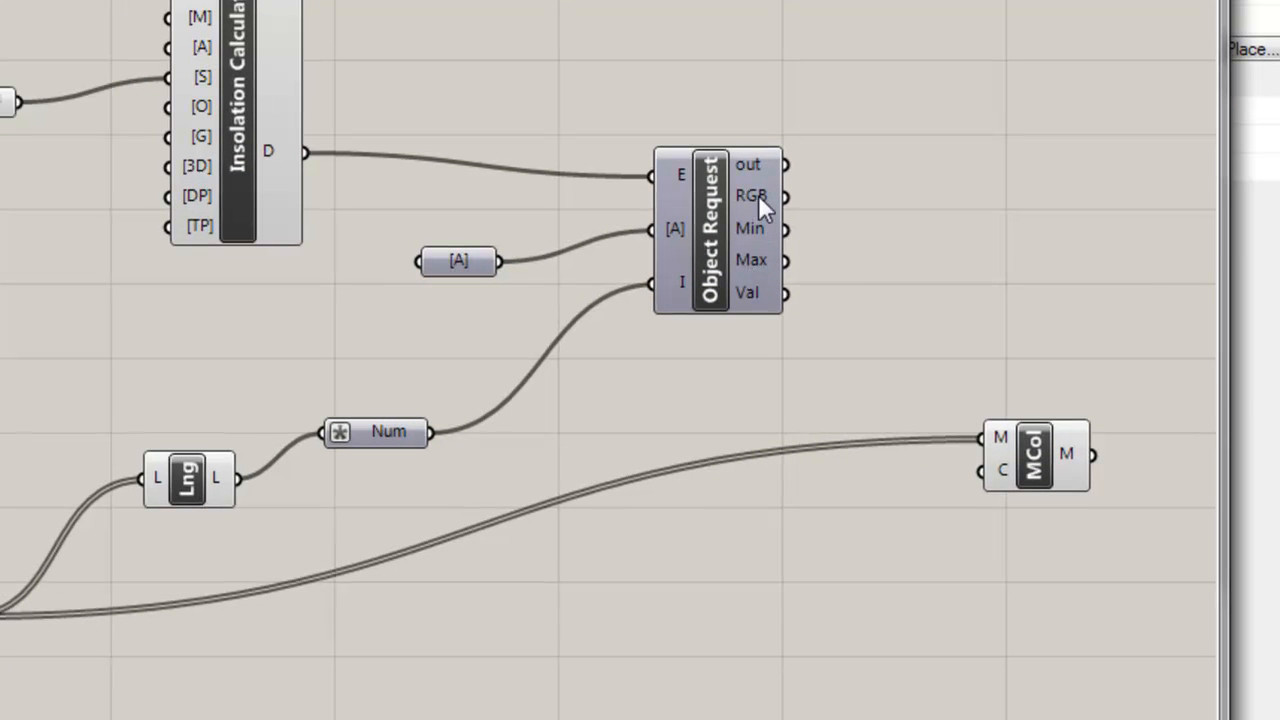
pyautogui.moveTo(982, 303)
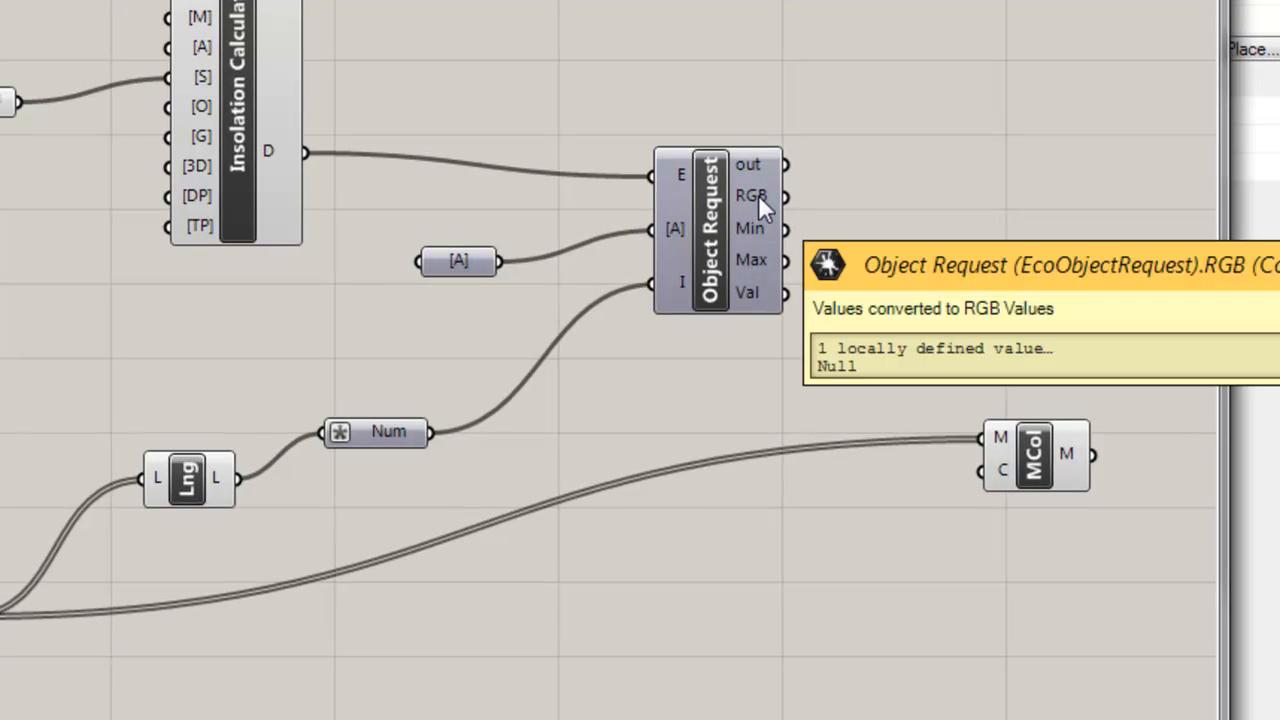
pyautogui.moveTo(786, 194); pyautogui.dragTo(983, 471)
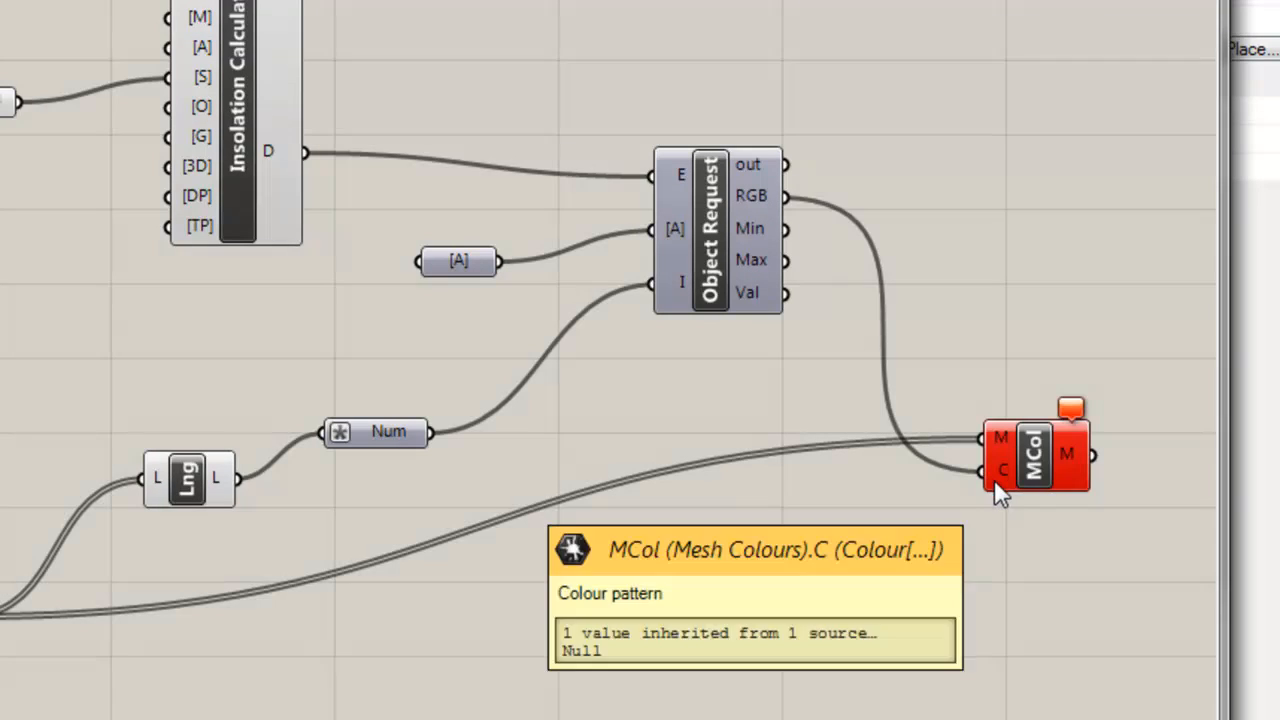
# Step: Graft both the M and C inputs of Mesh Colours
pyautogui.moveTo(1018, 546); pyautogui.dragTo(941, 543, button='right')
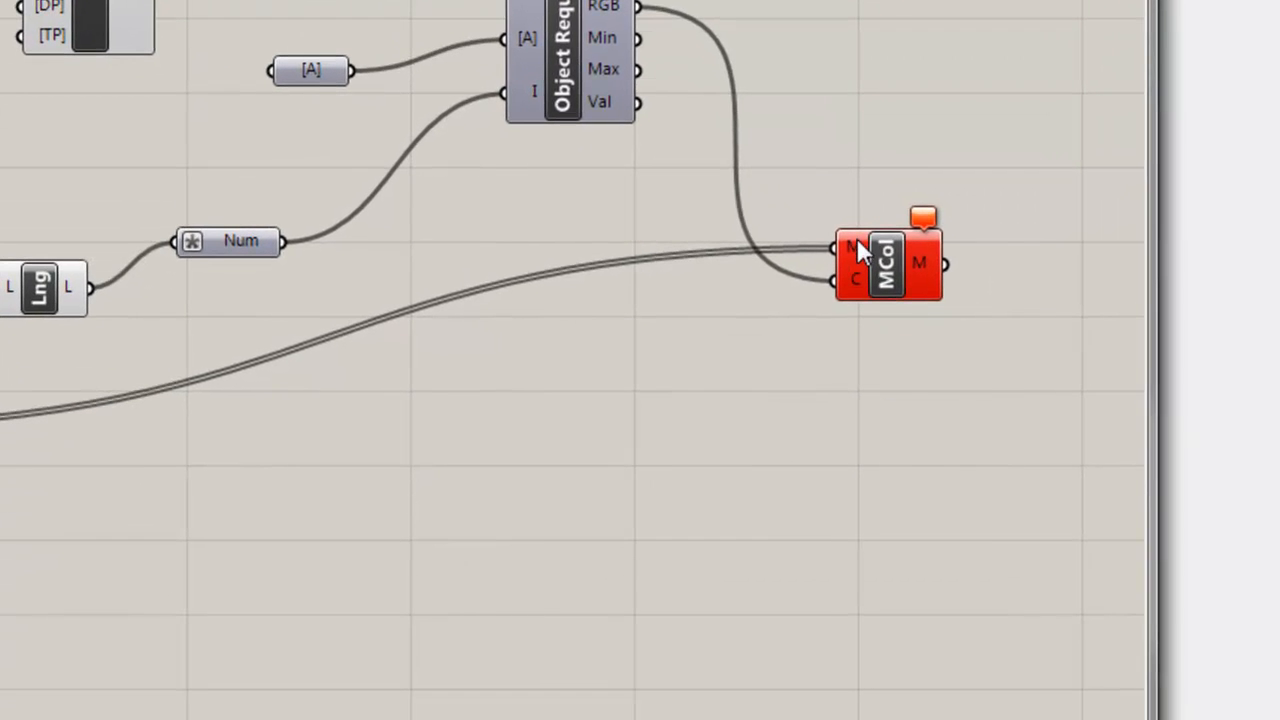
pyautogui.rightClick(853, 240)
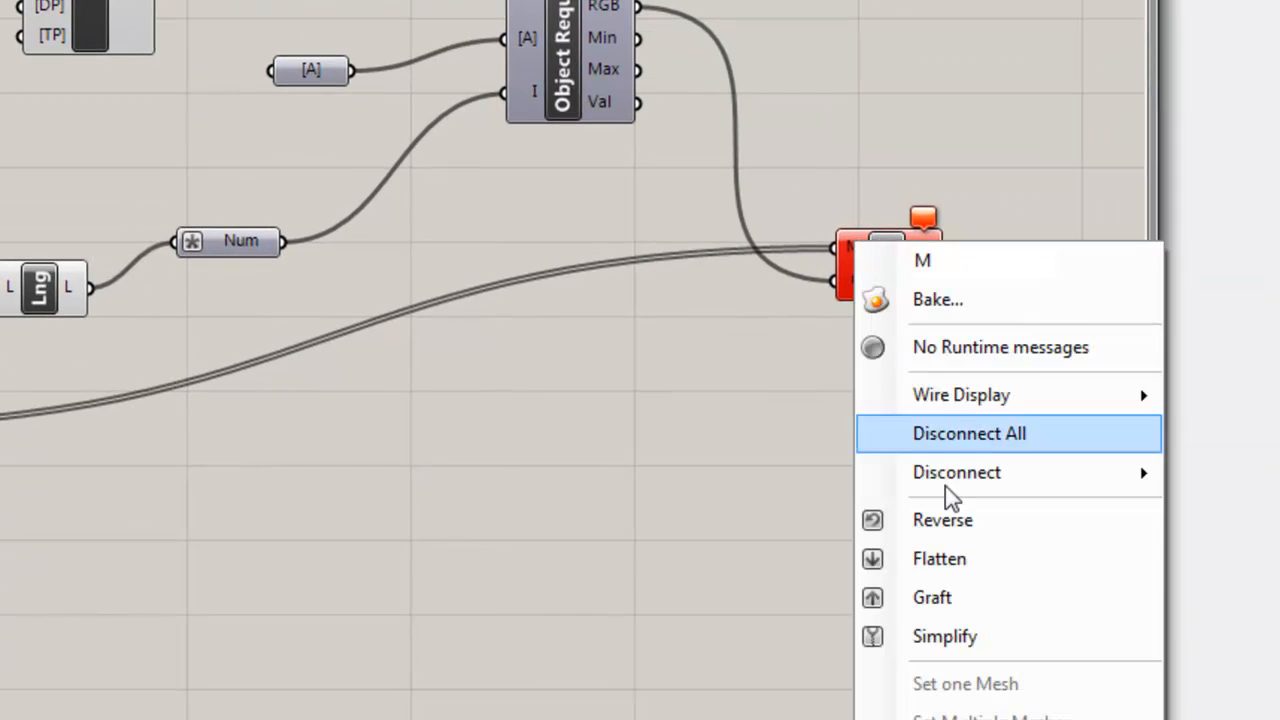
pyautogui.click(956, 595)
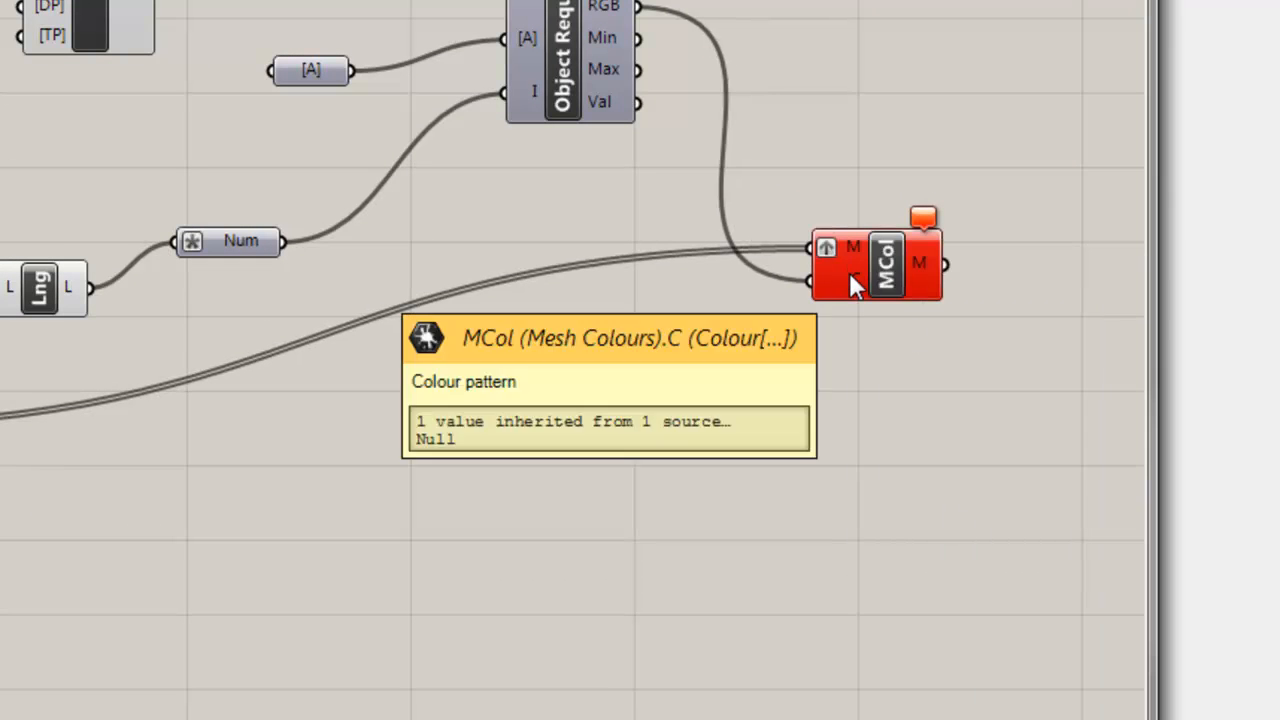
pyautogui.rightClick(849, 272)
pyautogui.click(952, 557)
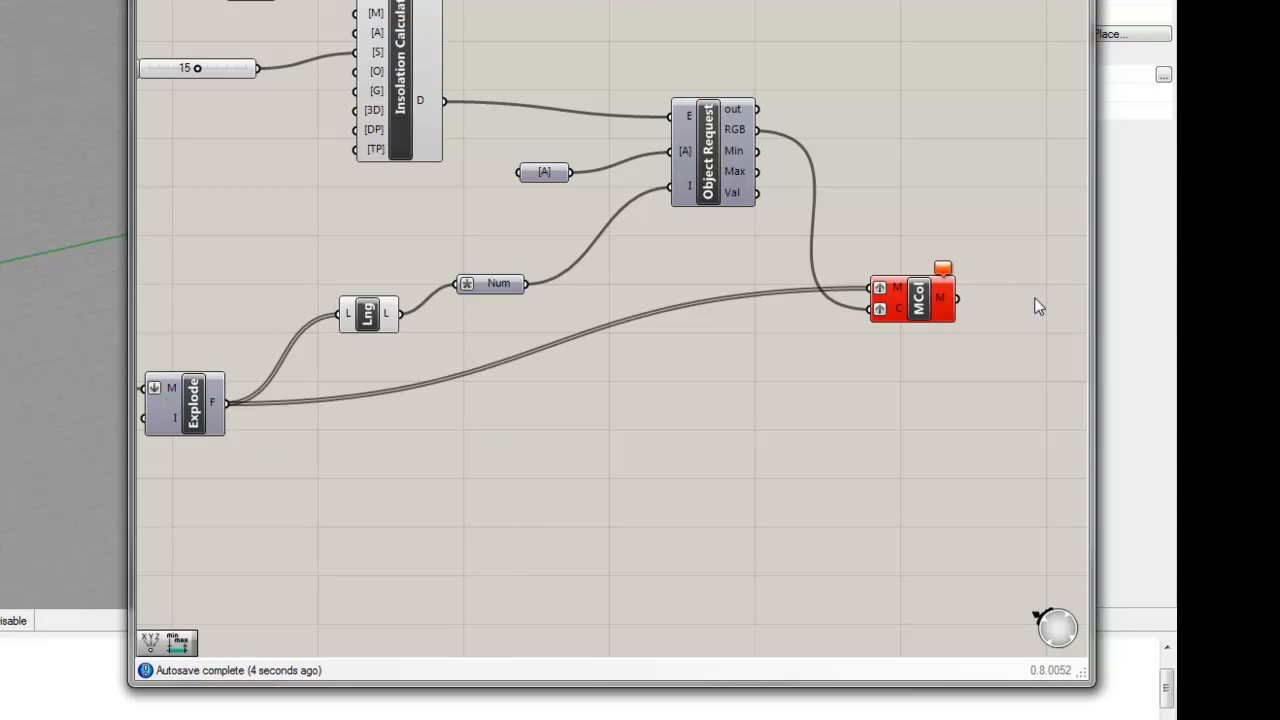
pyautogui.click(929, 294)
pyautogui.moveTo(929, 301); pyautogui.dragTo(934, 319)
# Step: Set the toggle feeding Export Mesh to Ecotect to True to run the insolation analysis and colour the mesh
pyautogui.moveTo(515, 181); pyautogui.dragTo(843, 432, button='right')
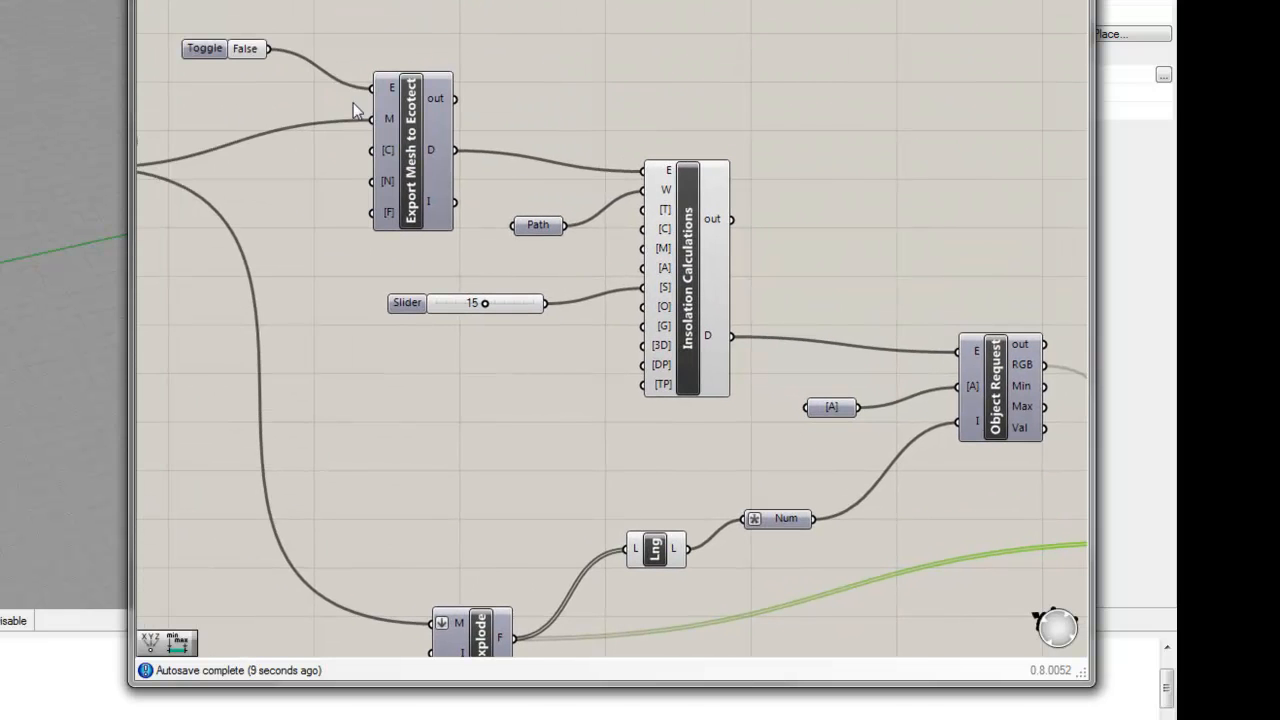
pyautogui.click(245, 52)
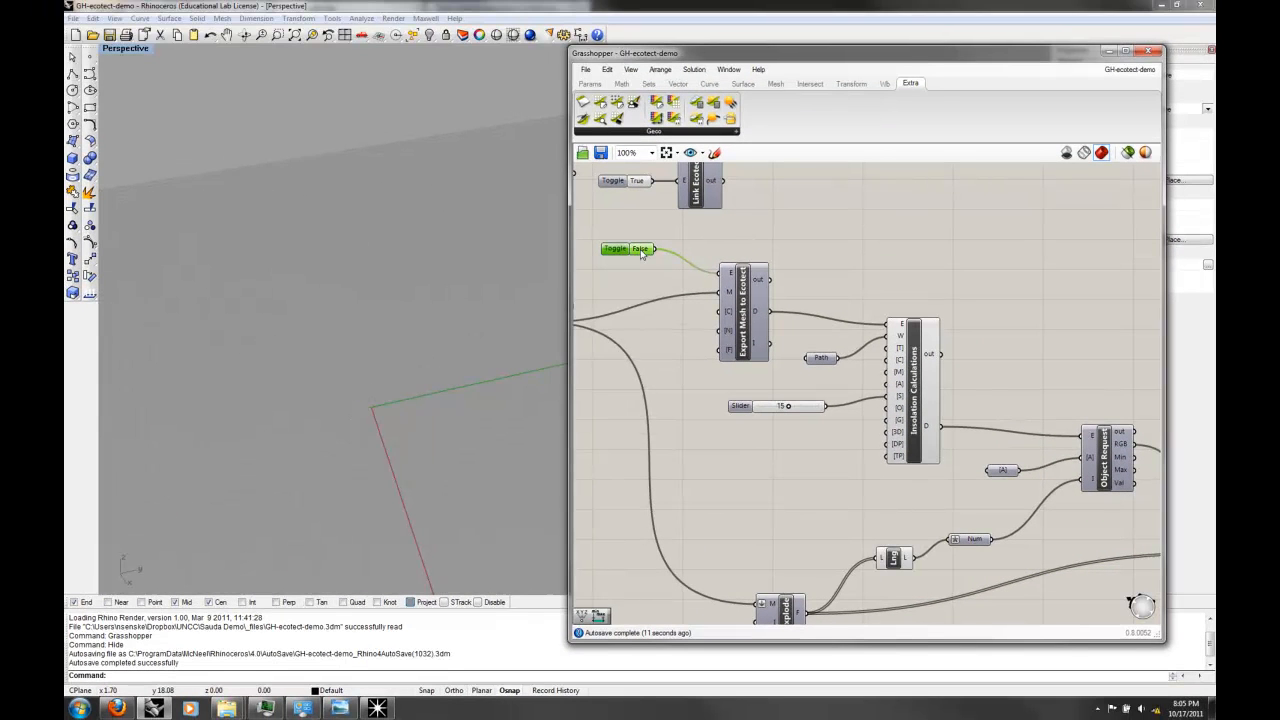
pyautogui.doubleClick(640, 249)
pyautogui.moveTo(435, 311)
pyautogui.mouseDown(button='right')
pyautogui.moveTo(385, 262)
pyautogui.moveTo(437, 229)
pyautogui.moveTo(488, 237)
pyautogui.moveTo(435, 320)
pyautogui.mouseUp(button='right')
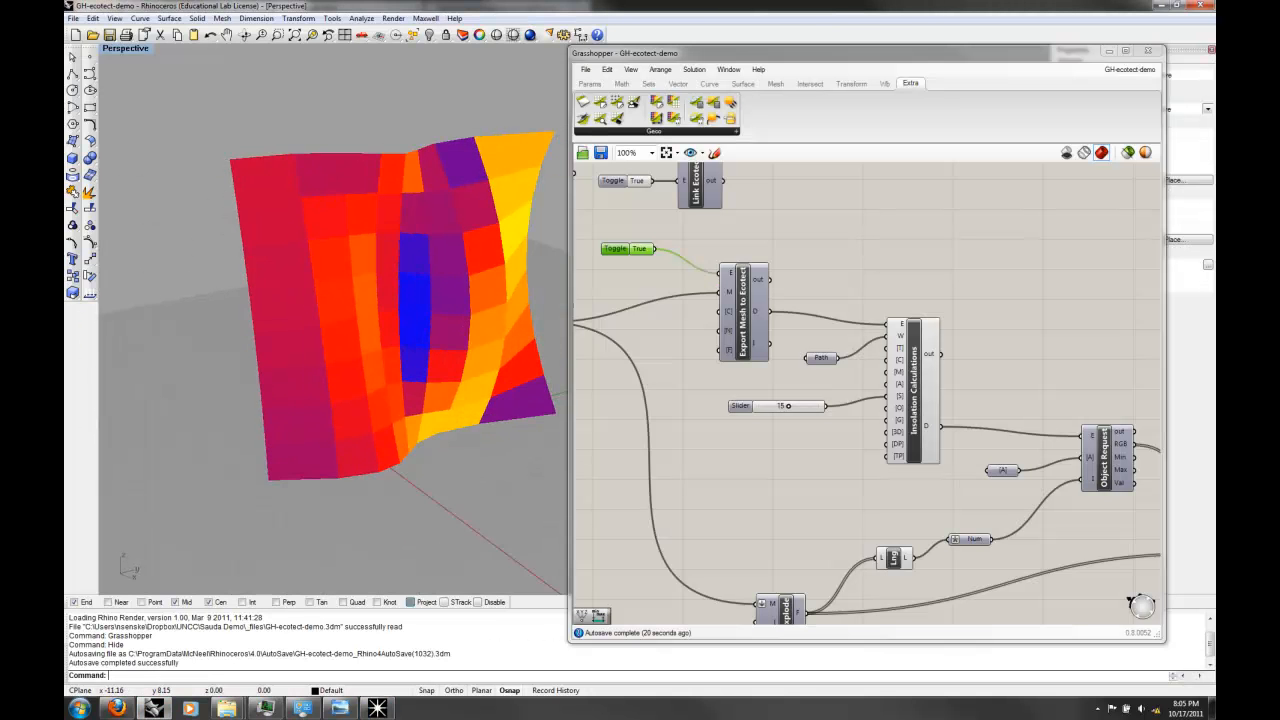
pyautogui.moveTo(484, 280); pyautogui.dragTo(520, 300, button='right')
# Step: Set Mesh UV's U slider to 13, and try its V slider at 3 before settling on 9
pyautogui.moveTo(646, 349); pyautogui.dragTo(941, 355, button='right')
pyautogui.moveTo(652, 298); pyautogui.dragTo(669, 300)
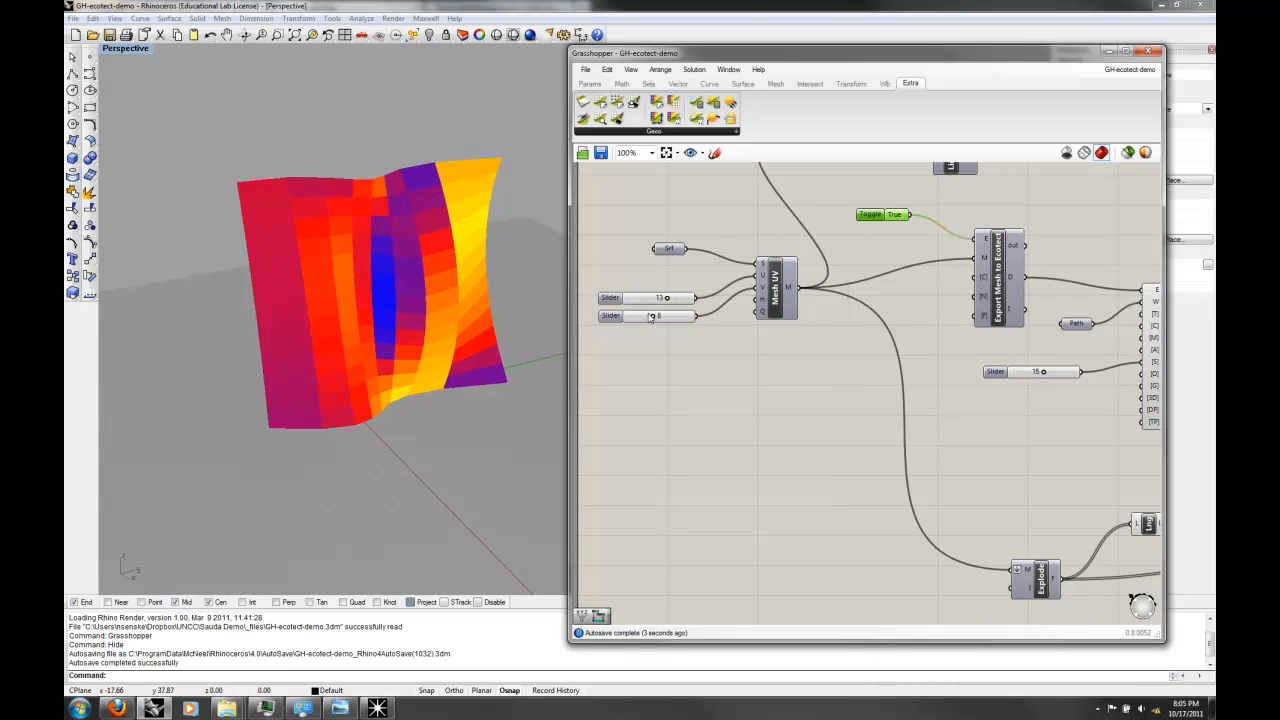
pyautogui.moveTo(652, 317)
pyautogui.mouseDown()
pyautogui.moveTo(630, 318)
pyautogui.moveTo(661, 326)
pyautogui.moveTo(645, 332)
pyautogui.moveTo(640, 318)
pyautogui.mouseUp()
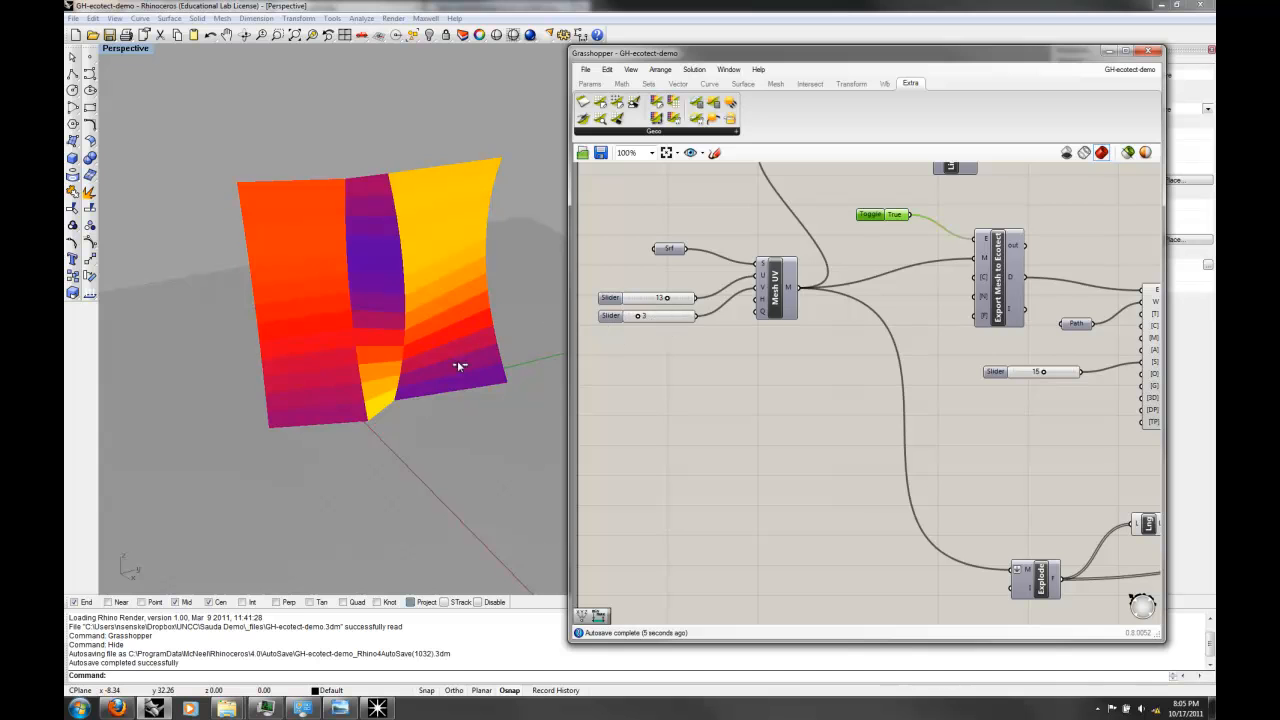
pyautogui.moveTo(431, 316); pyautogui.dragTo(378, 305, button='right')
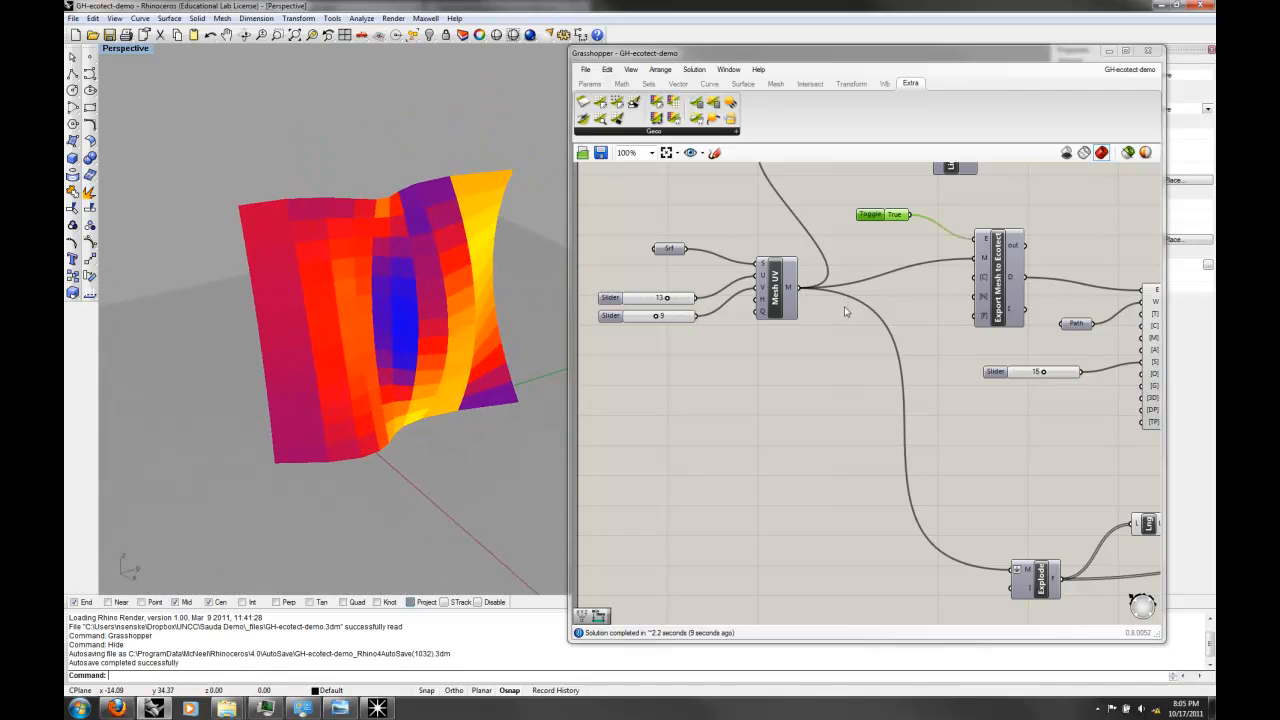
# Step: Set the slider feeding the [S] input of Insolation Calculations to 30
pyautogui.moveTo(1032, 376); pyautogui.dragTo(944, 370, button='right')
pyautogui.doubleClick(951, 366)
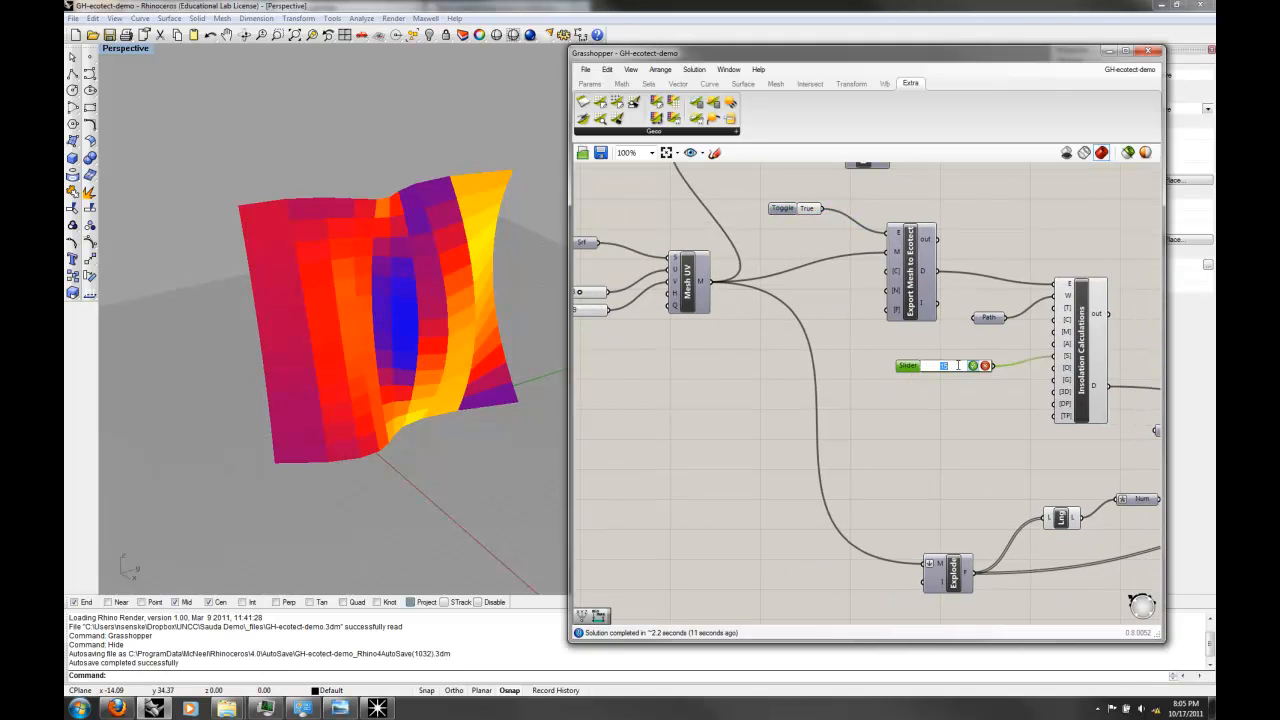
pyautogui.scroll(-1, 957, 365)
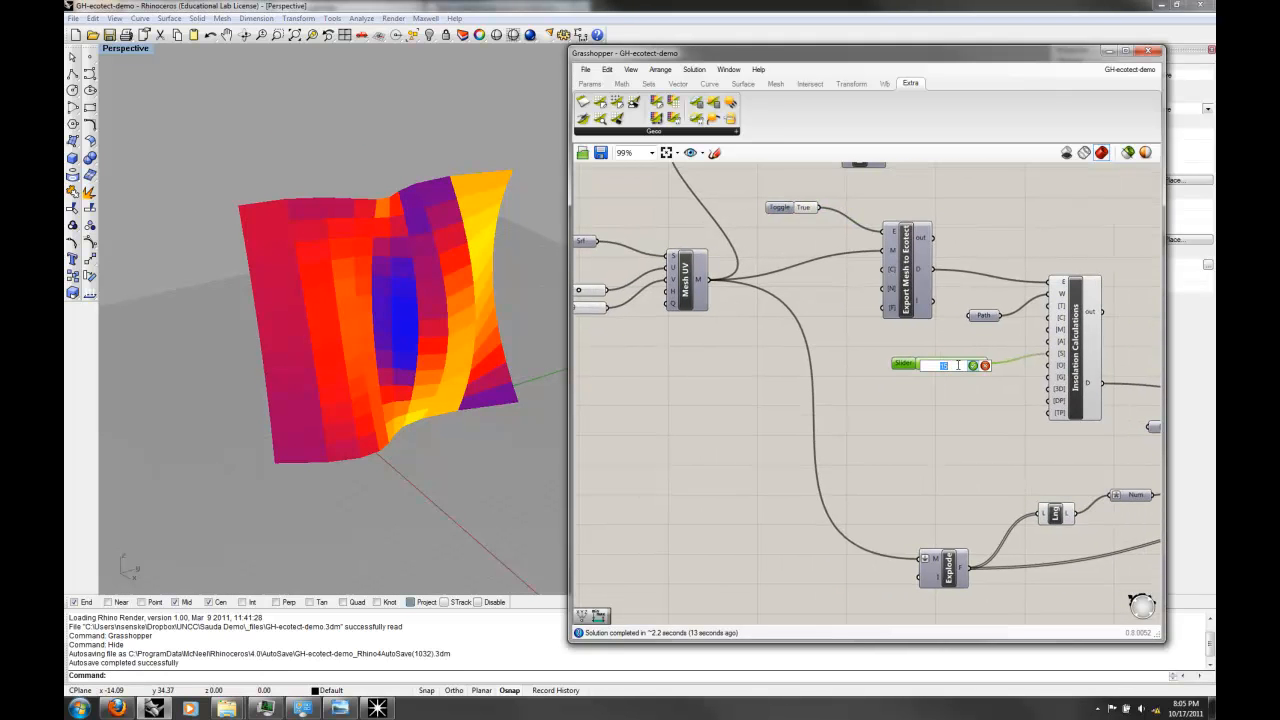
pyautogui.press('Return')
# Step: Set Mesh UV's U slider to 7 and the slider on Insolation Calculations' [S] input to 15
pyautogui.moveTo(690, 319); pyautogui.dragTo(744, 329, button='right')
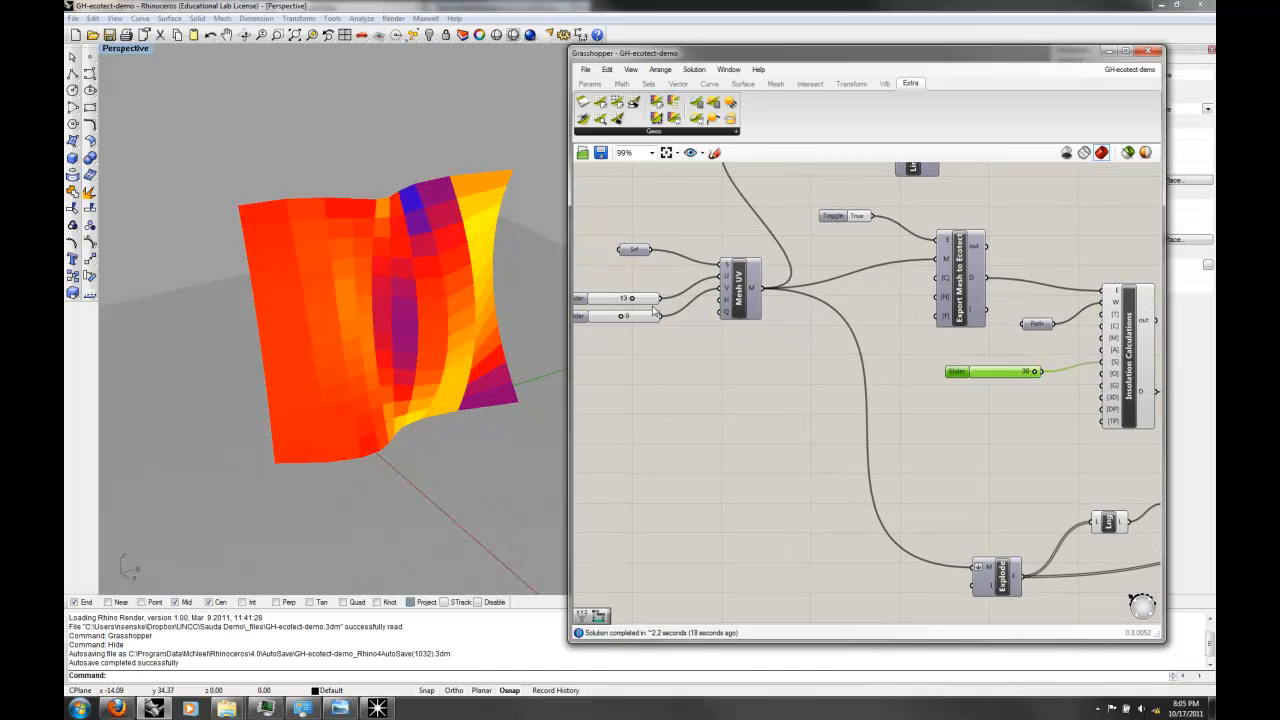
pyautogui.moveTo(632, 300); pyautogui.dragTo(612, 304)
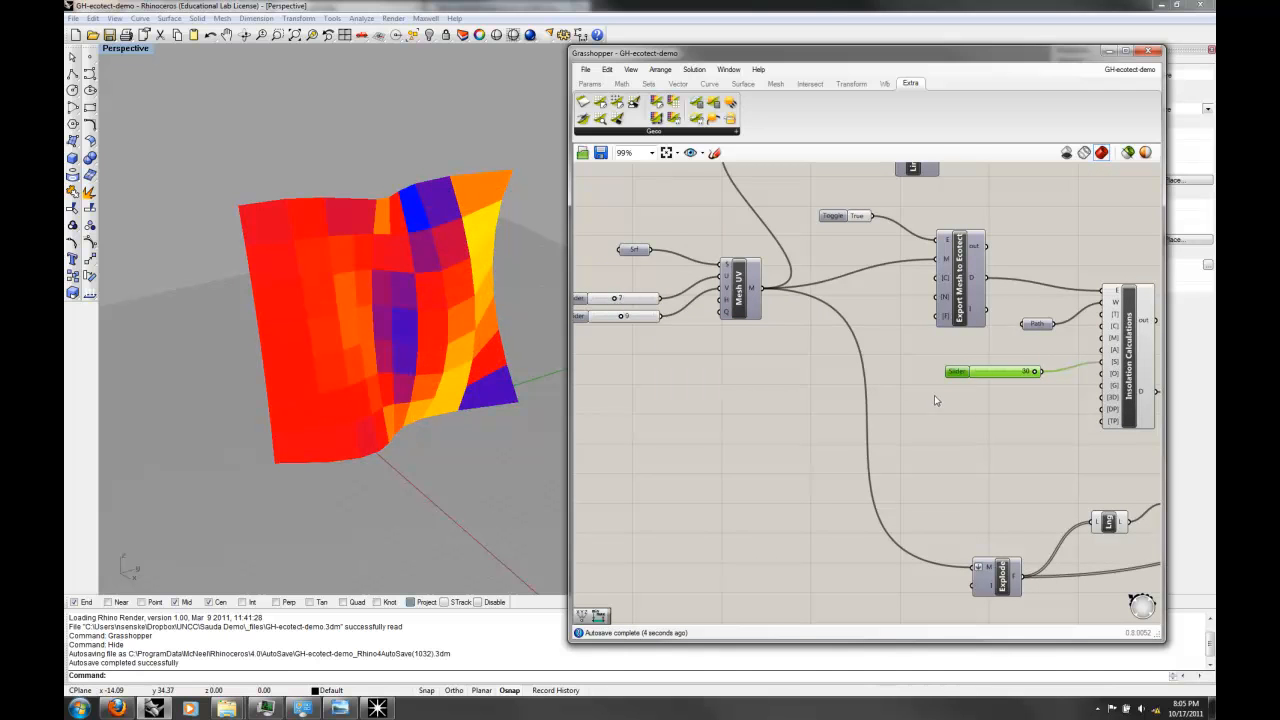
pyautogui.doubleClick(1022, 373)
pyautogui.click(1021, 371)
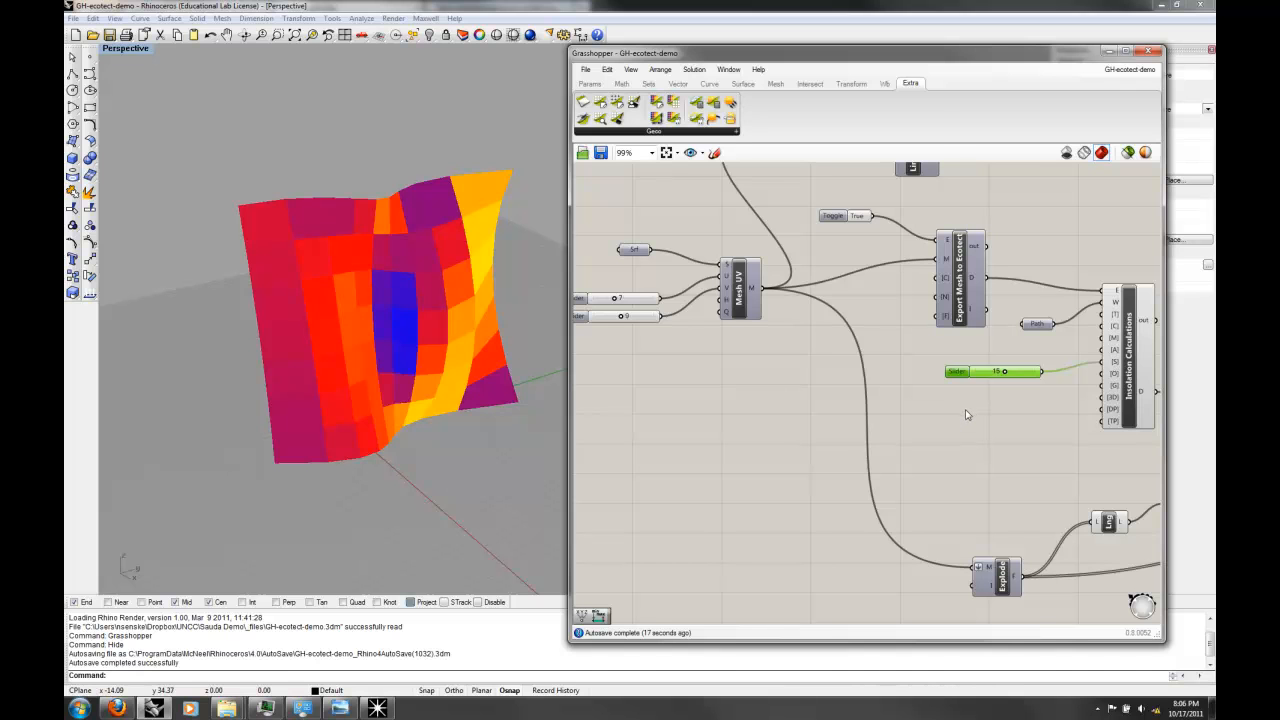
# Step: Place a Mesh Brep component below the Mesh UV sliders
pyautogui.moveTo(682, 405); pyautogui.dragTo(736, 419, button='right')
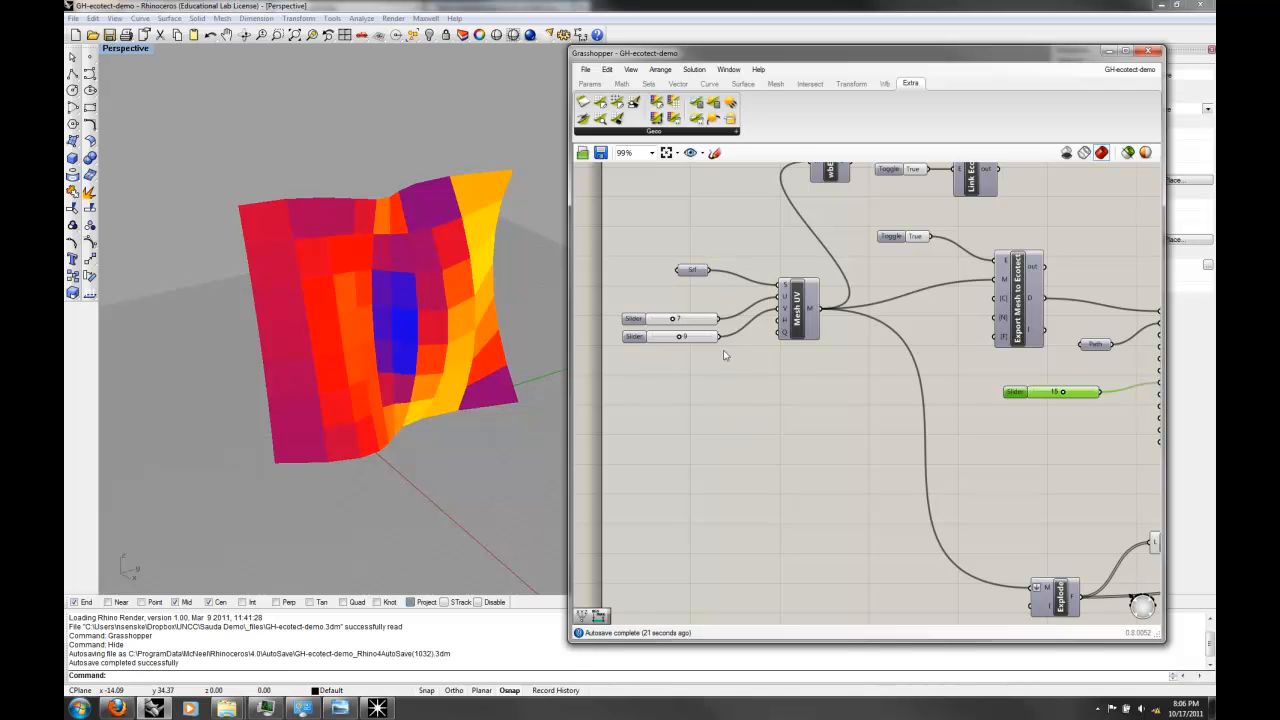
pyautogui.moveTo(847, 386); pyautogui.dragTo(789, 392, button='right')
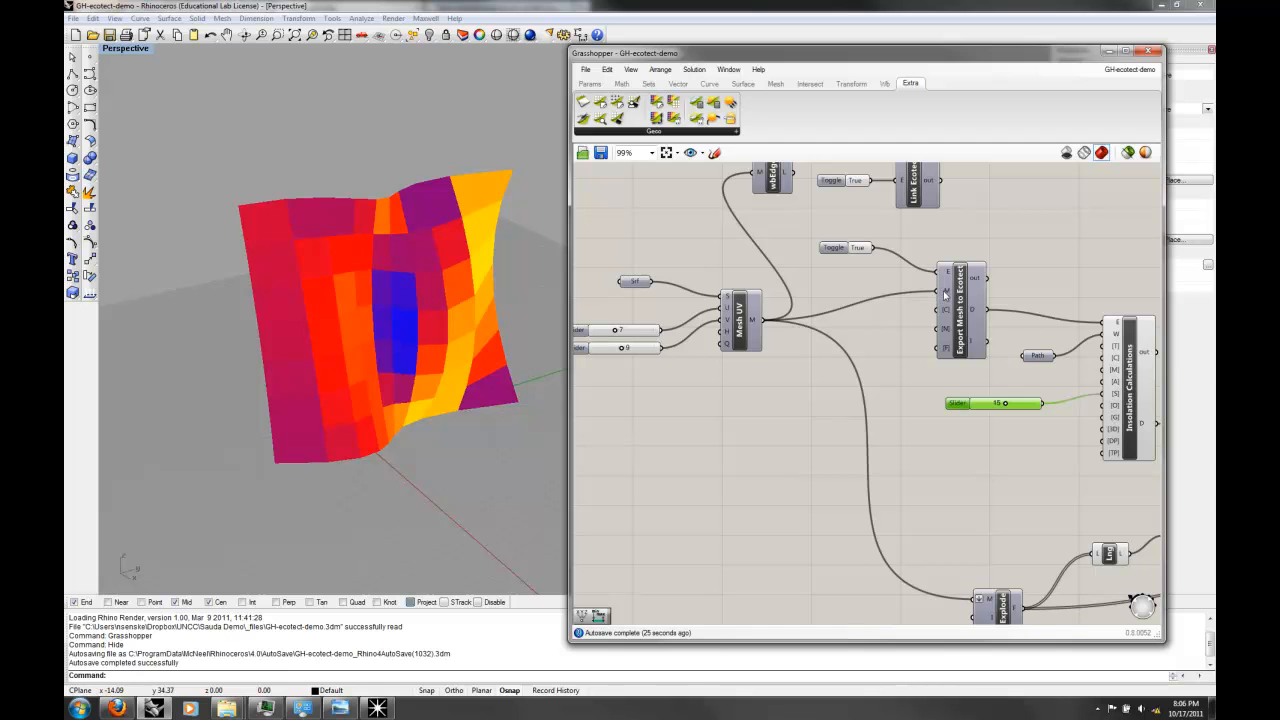
pyautogui.moveTo(944, 294)
pyautogui.moveTo(804, 366); pyautogui.dragTo(851, 356, button='right')
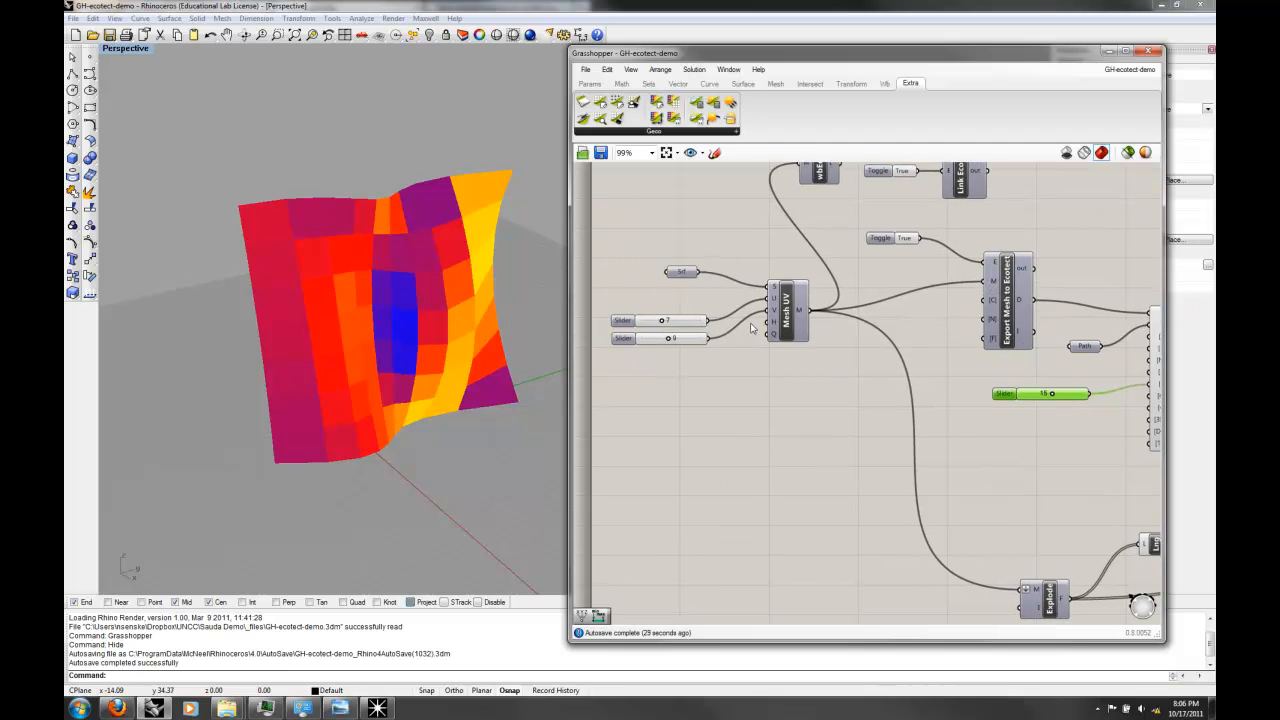
pyautogui.doubleClick(683, 393)
pyautogui.write('brep')
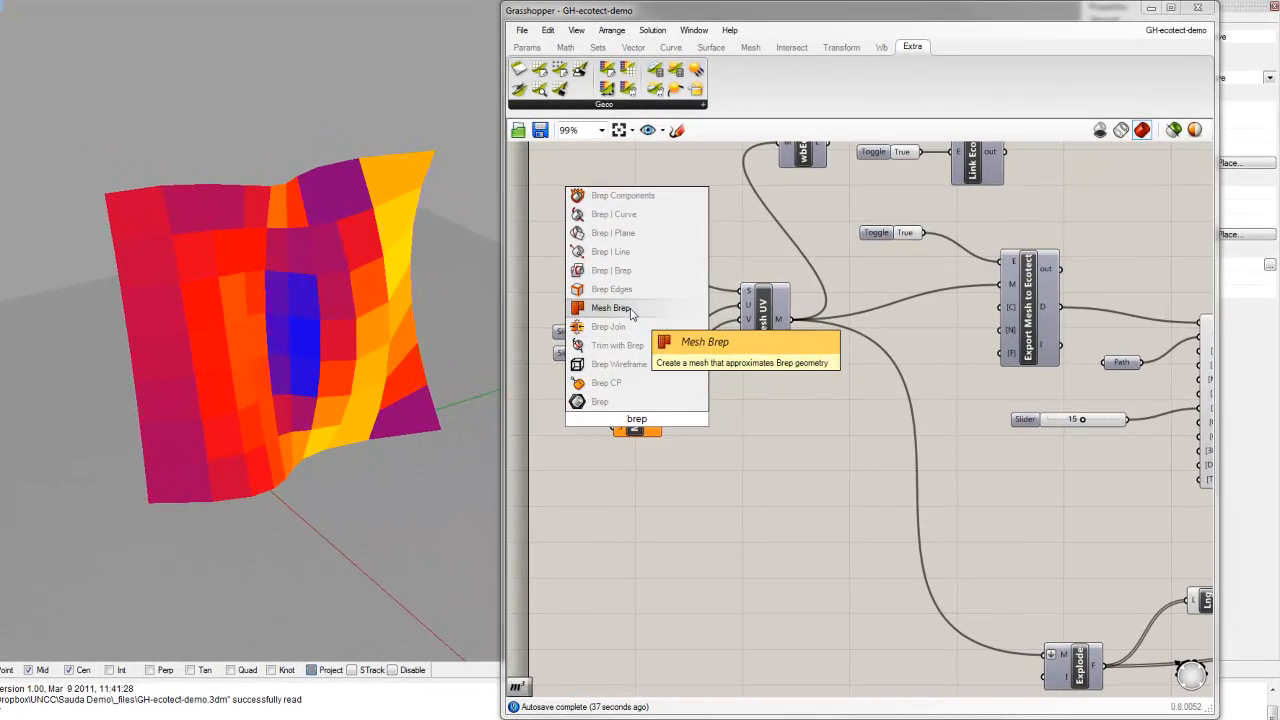
pyautogui.click(630, 308)
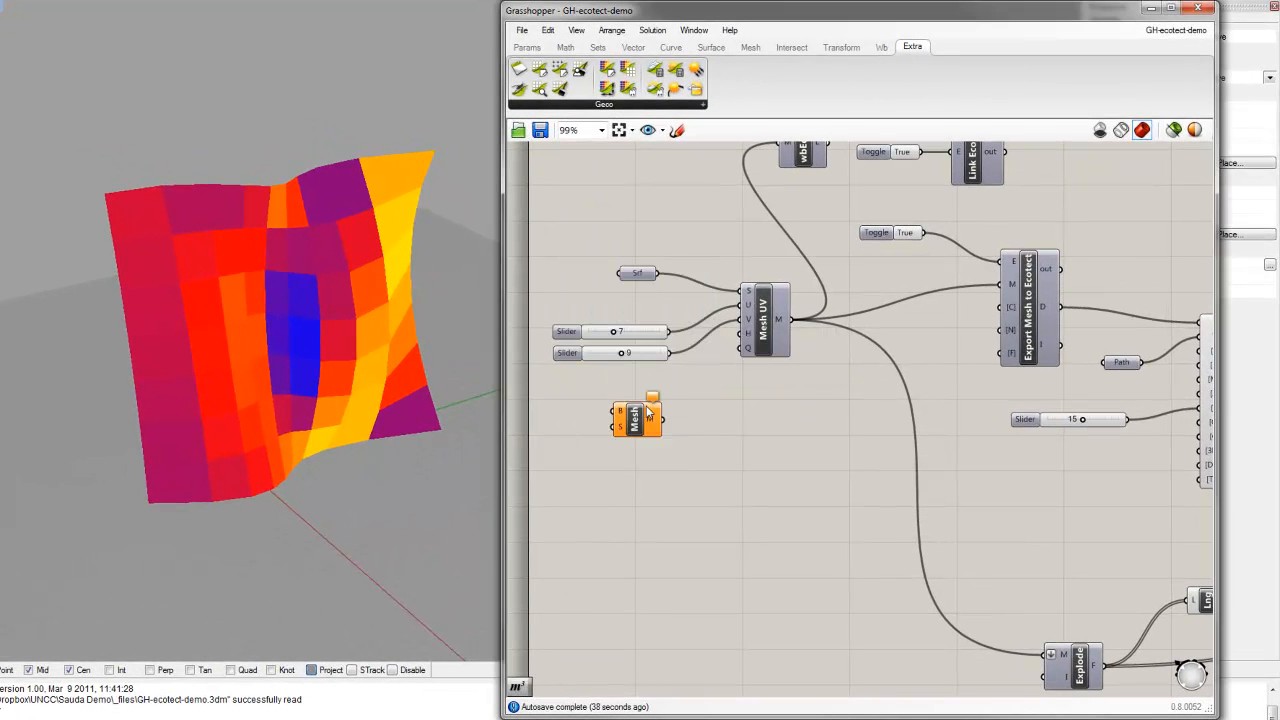
pyautogui.moveTo(645, 420); pyautogui.dragTo(700, 425)
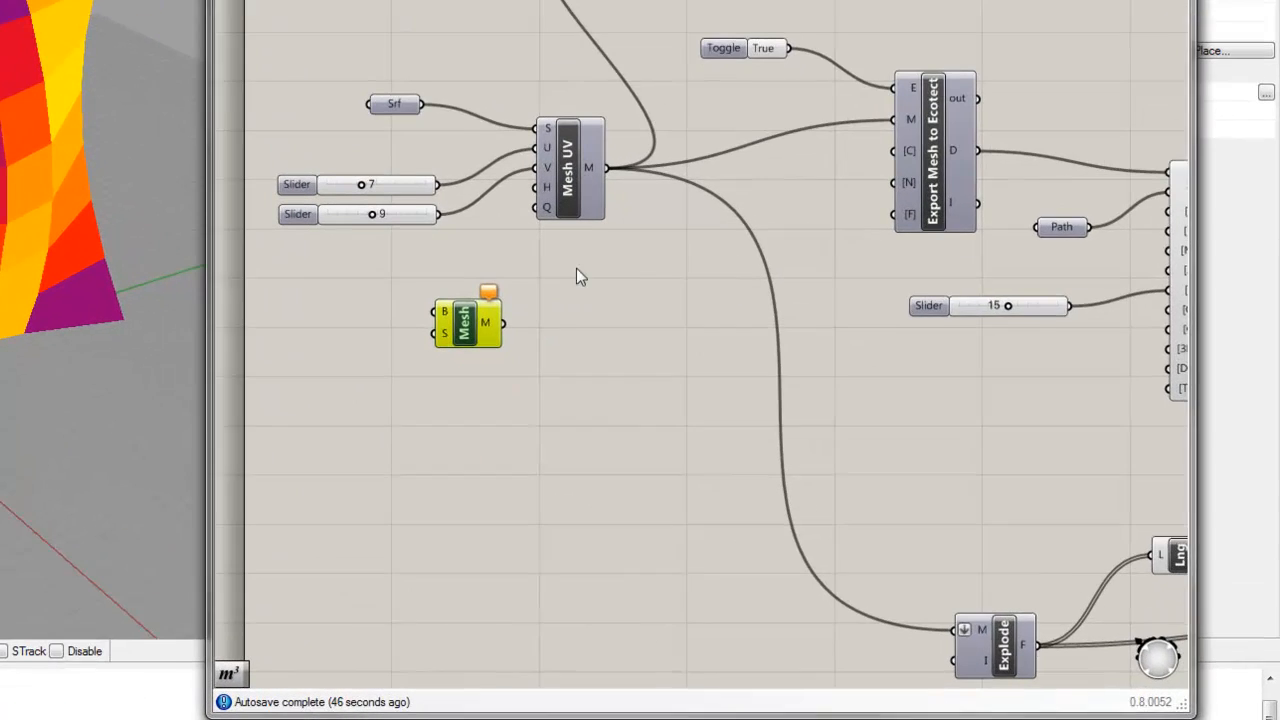
# Step: Delete the unconnected Mesh Brep component
pyautogui.click(799, 426)
pyautogui.moveTo(802, 428); pyautogui.dragTo(796, 426, button='right')
pyautogui.moveTo(608, 313); pyautogui.dragTo(657, 235, button='right')
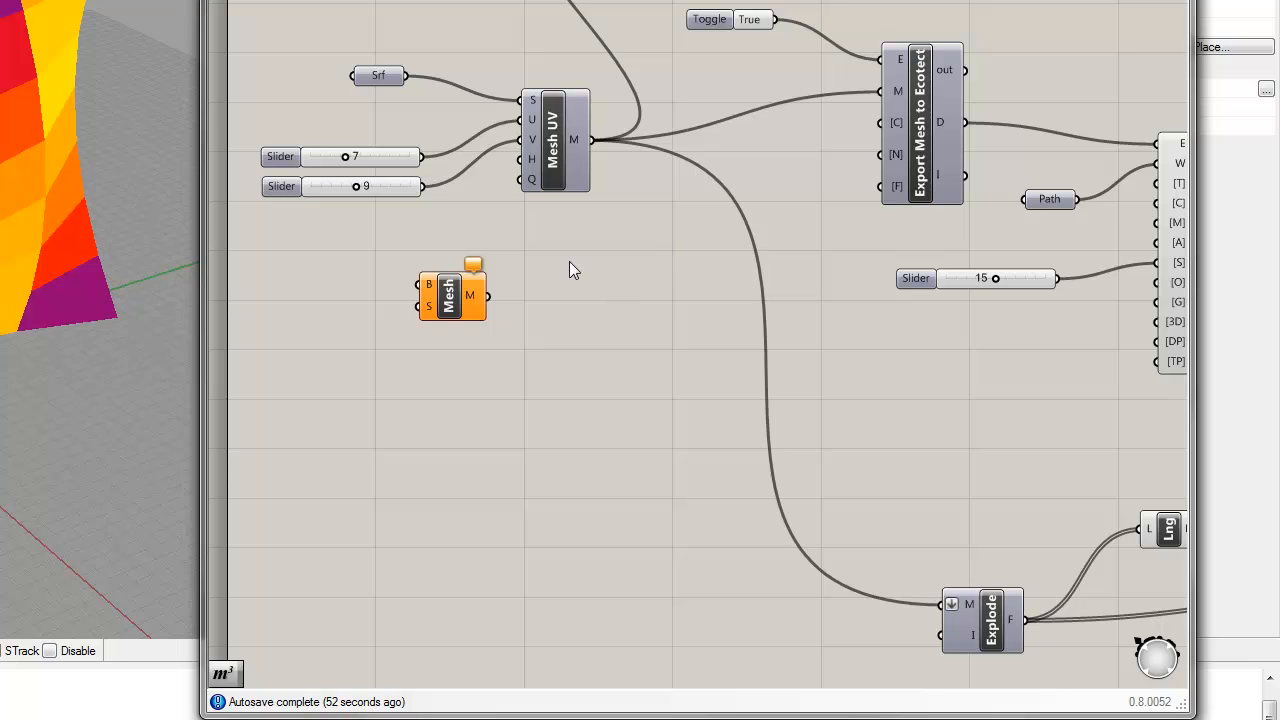
pyautogui.moveTo(612, 272); pyautogui.dragTo(598, 298, button='right')
pyautogui.moveTo(491, 349); pyautogui.dragTo(411, 286)
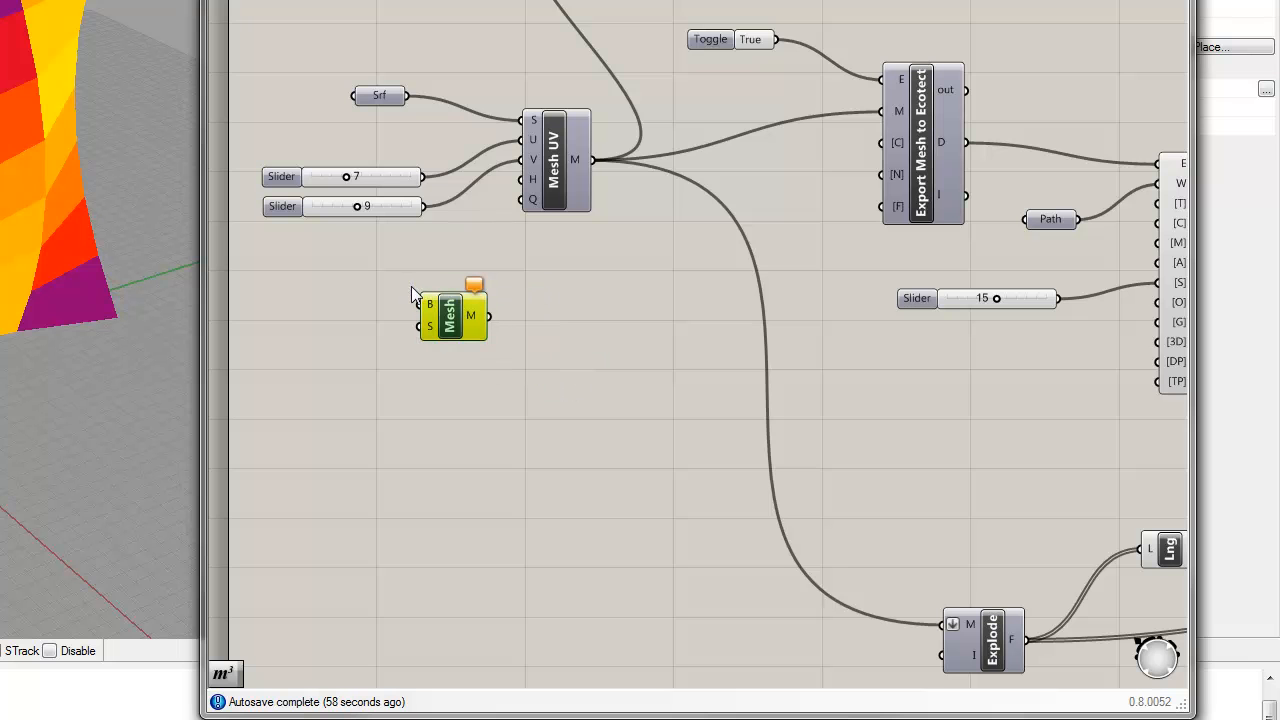
pyautogui.press('Delete')
# Step: Review the whole definition from Ecotect export through insolation calculation to Mesh Colours, and inspect the coloured mesh in the viewport
pyautogui.scroll(-1, 763, 396)
pyautogui.moveTo(981, 435); pyautogui.dragTo(943, 476, button='right')
pyautogui.scroll(1, 844, 399)
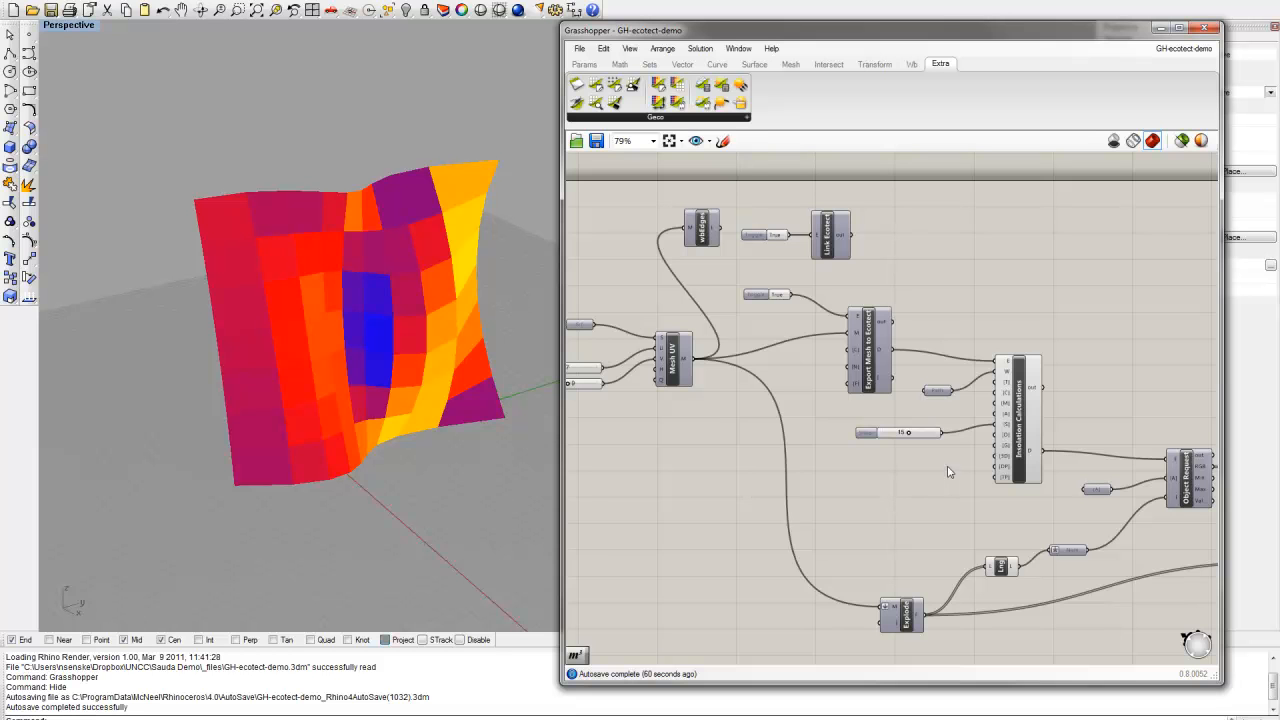
pyautogui.scroll(-1, 948, 467)
pyautogui.scroll(1, 957, 456)
pyautogui.moveTo(843, 444)
pyautogui.mouseDown(button='right')
pyautogui.moveTo(957, 456)
pyautogui.moveTo(842, 430)
pyautogui.mouseUp(button='right')
pyautogui.moveTo(976, 399); pyautogui.dragTo(826, 360, button='right')
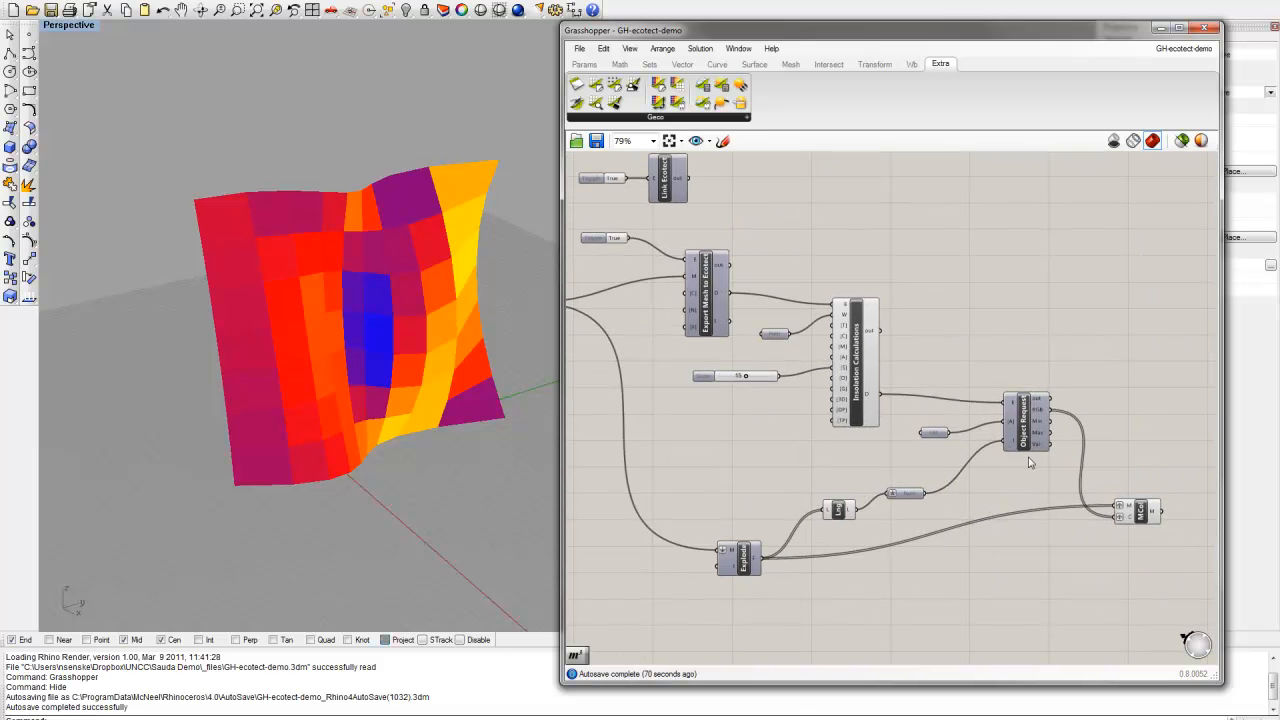
pyautogui.moveTo(1088, 514); pyautogui.dragTo(1010, 461, button='right')
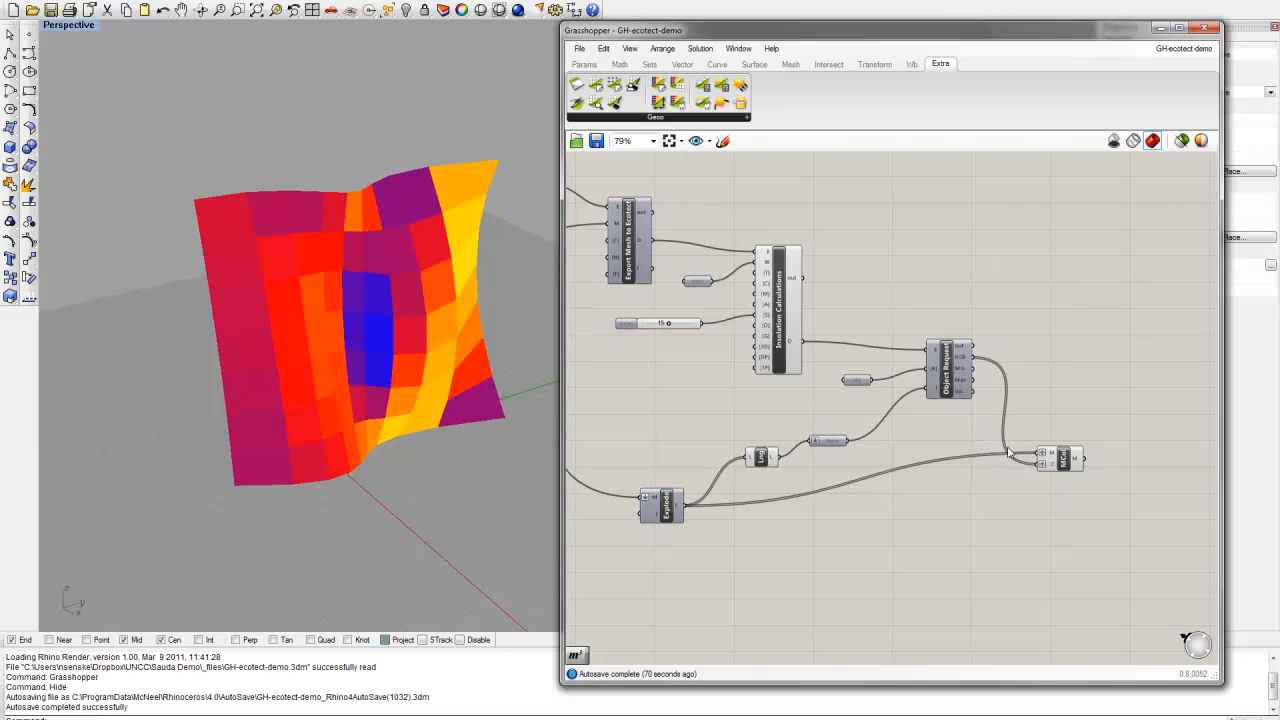
pyautogui.moveTo(349, 343)
pyautogui.mouseDown(button='right')
pyautogui.moveTo(337, 366)
pyautogui.moveTo(360, 346)
pyautogui.mouseUp(button='right')
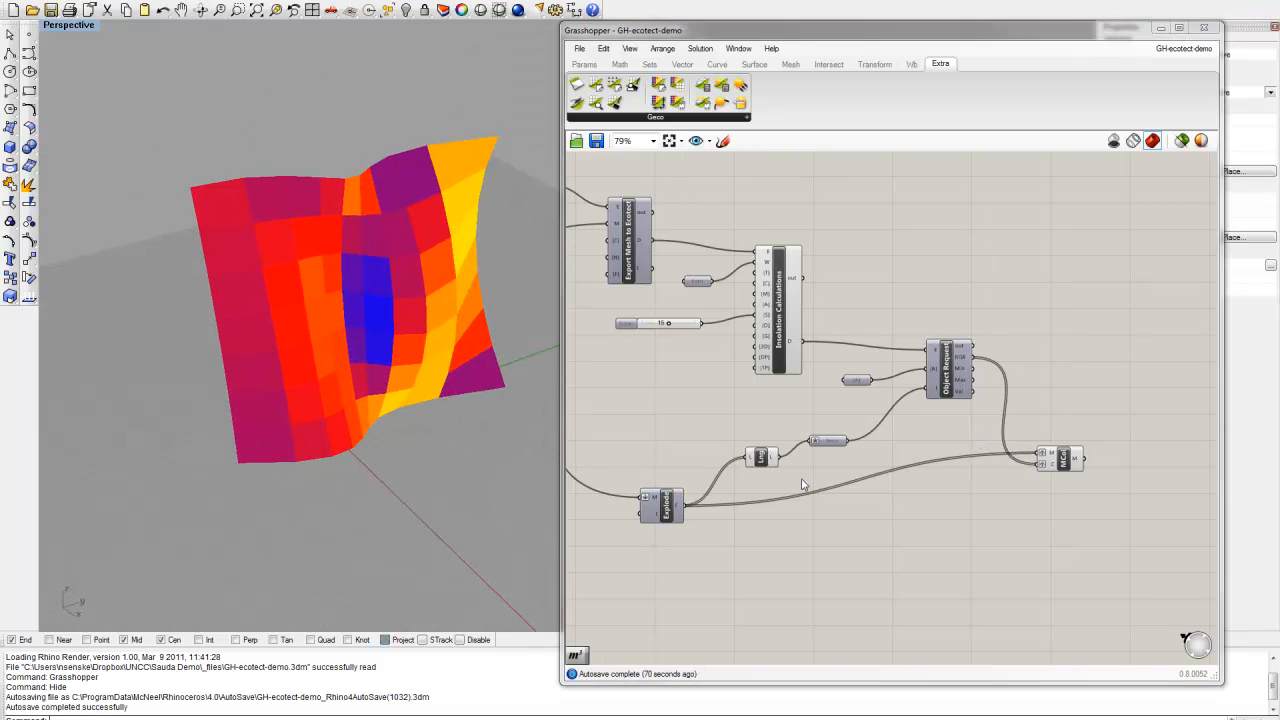